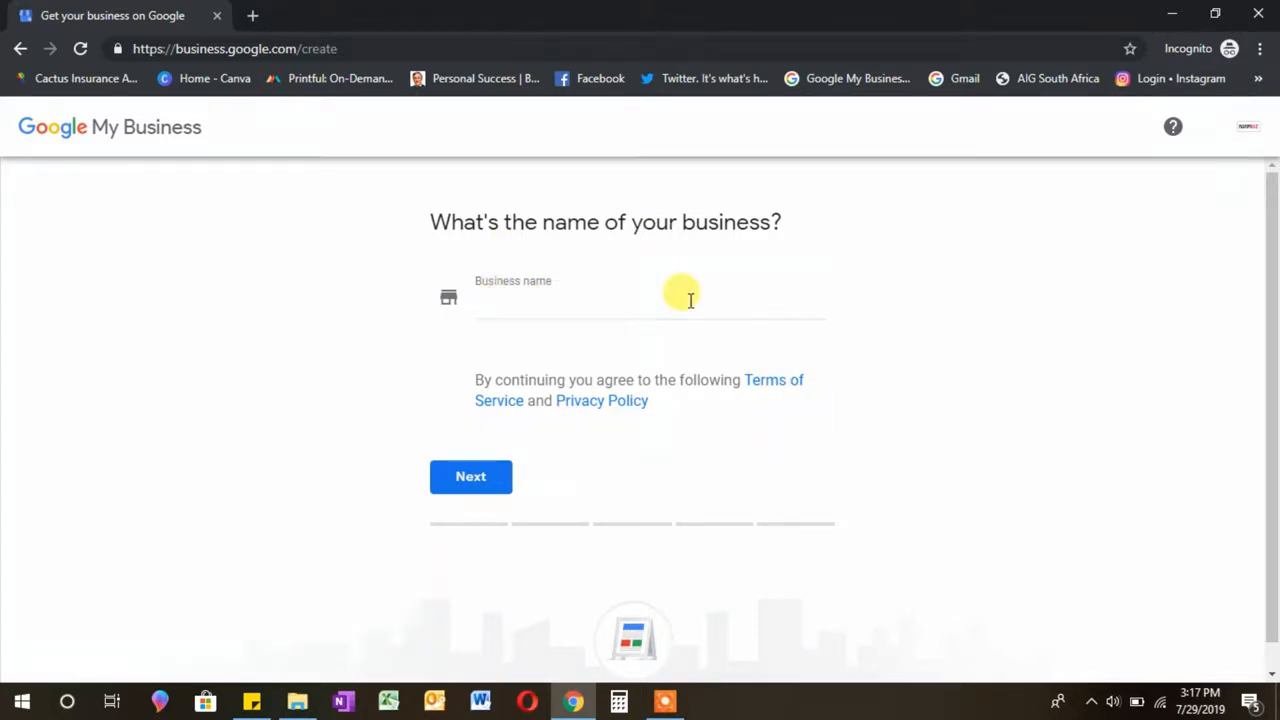
# Step: Enter 'Njambiz Tutorials' as the business name and accept the matching suggestion
pyautogui.click(536, 298)
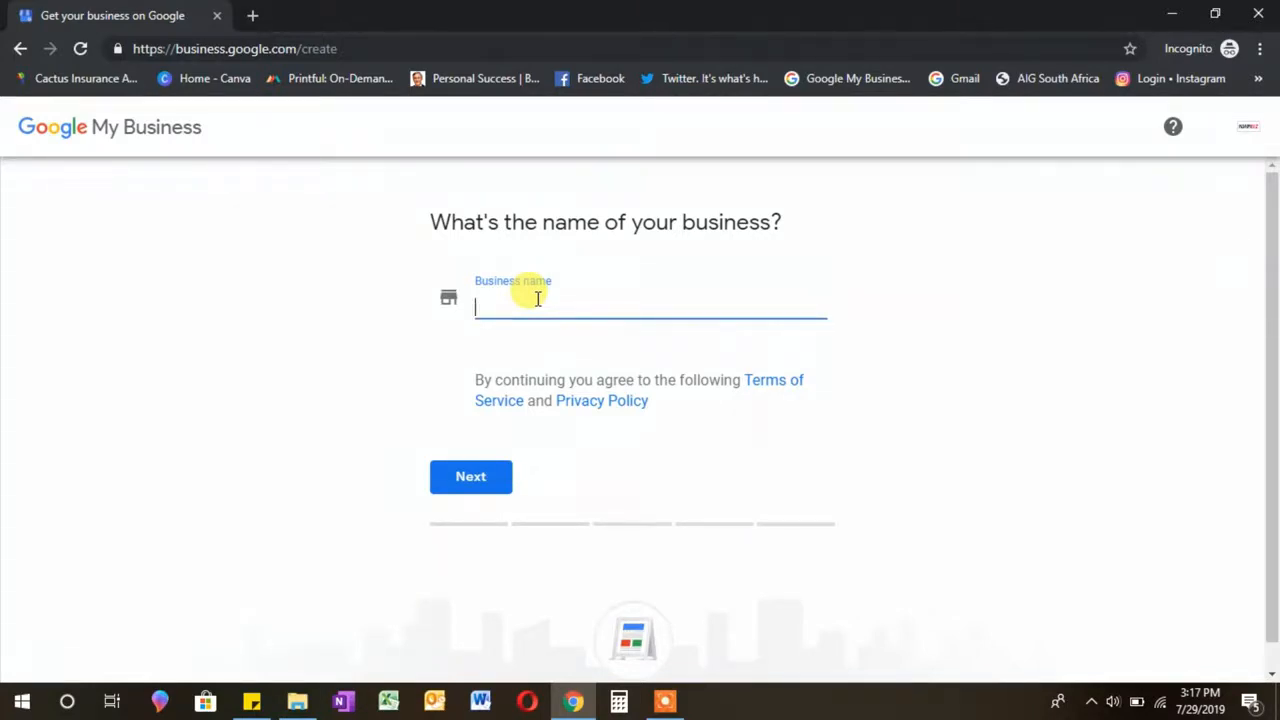
pyautogui.write('ambiz ')
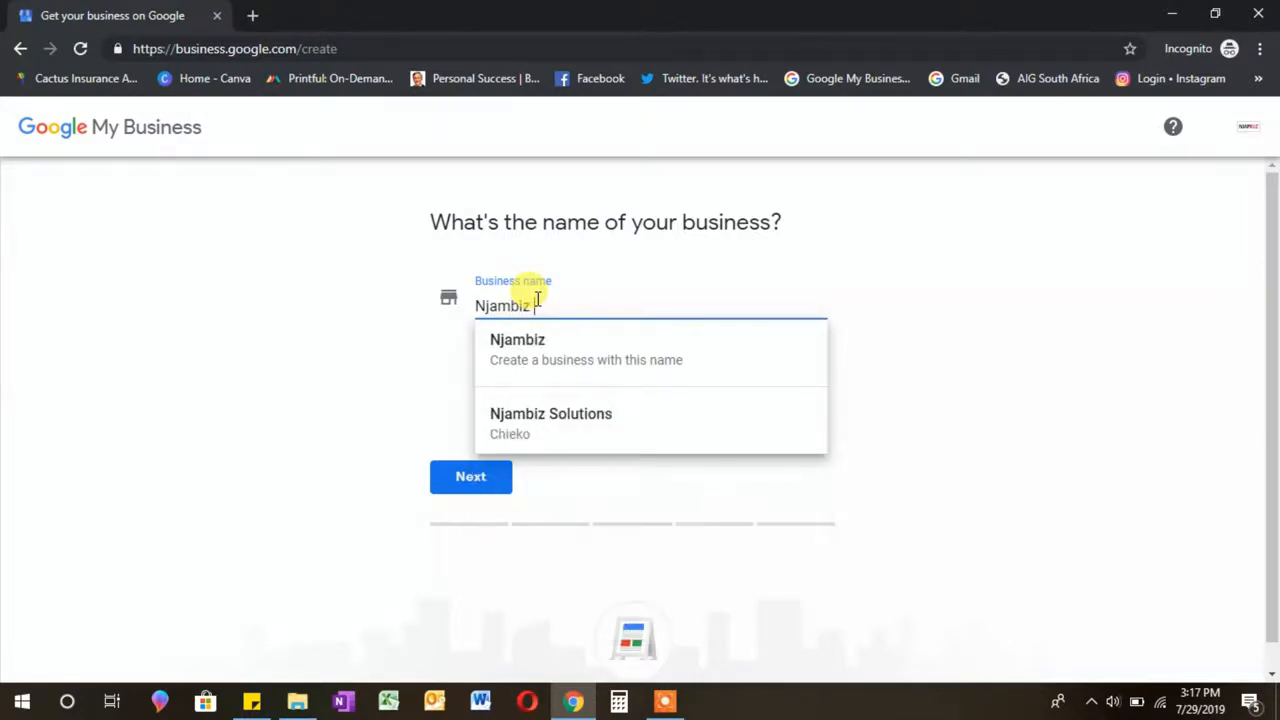
pyautogui.write('Tut')
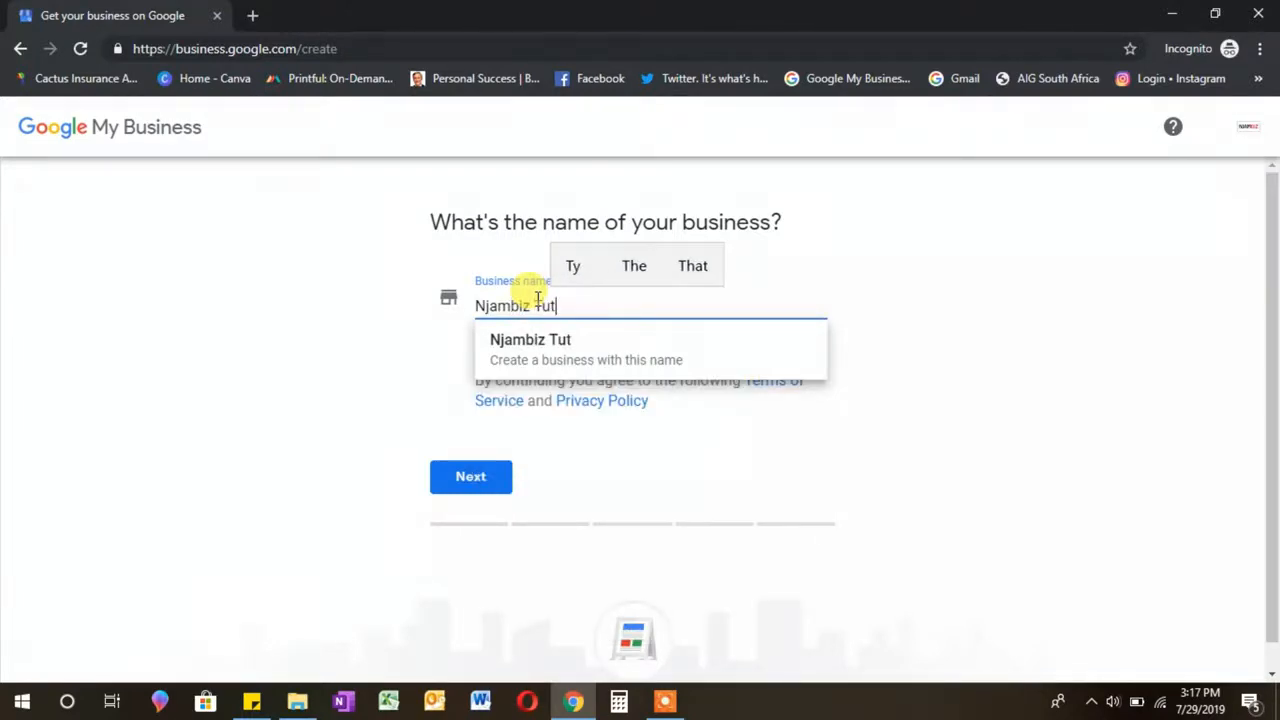
pyautogui.write('orial')
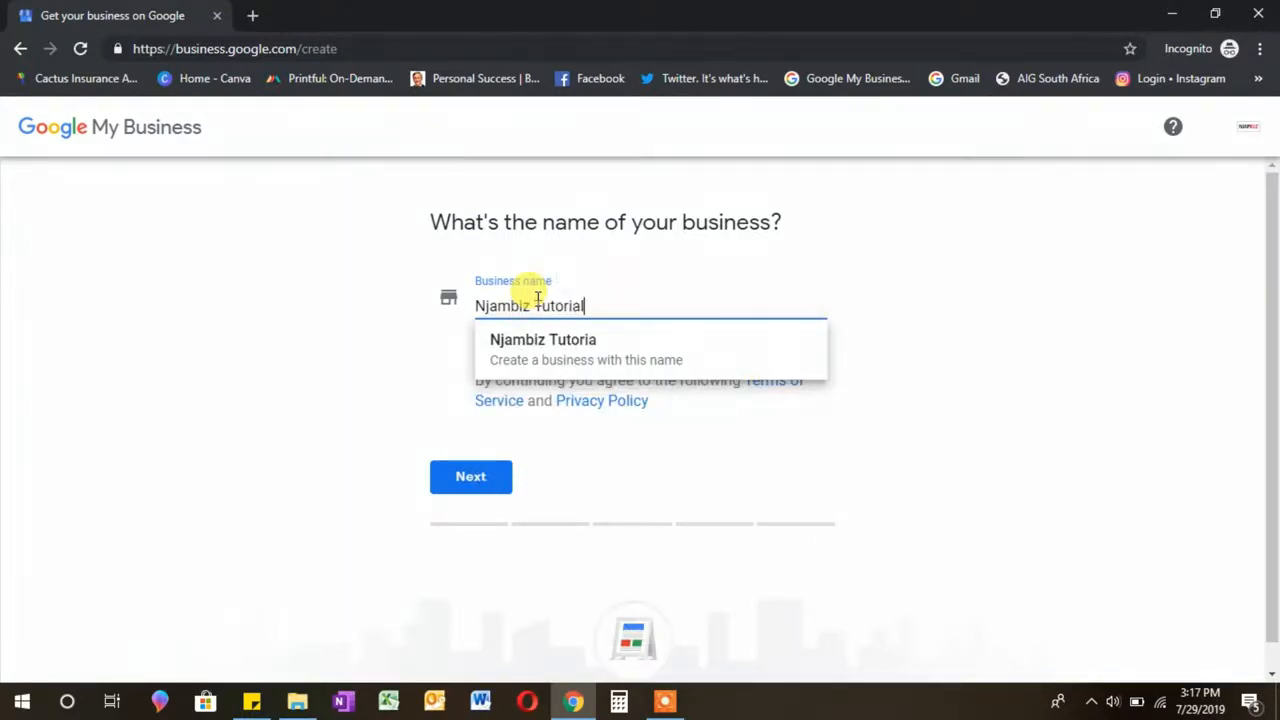
pyautogui.write('s')
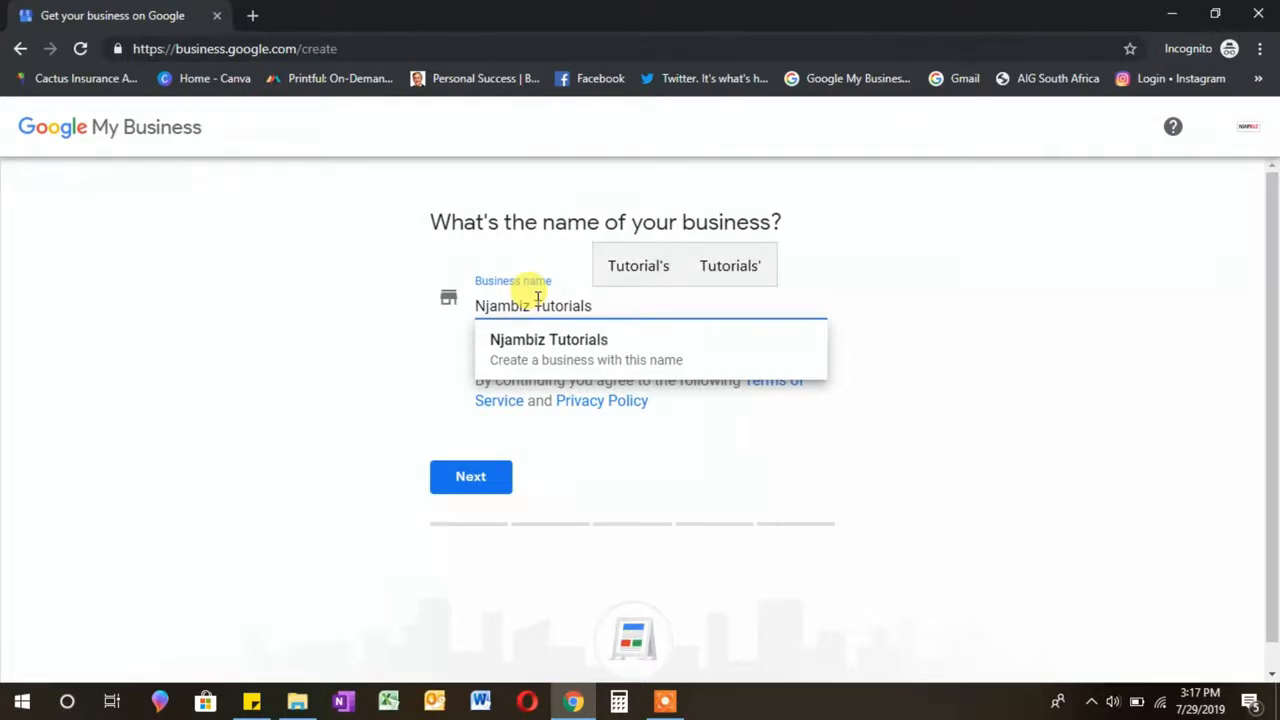
pyautogui.click(617, 366)
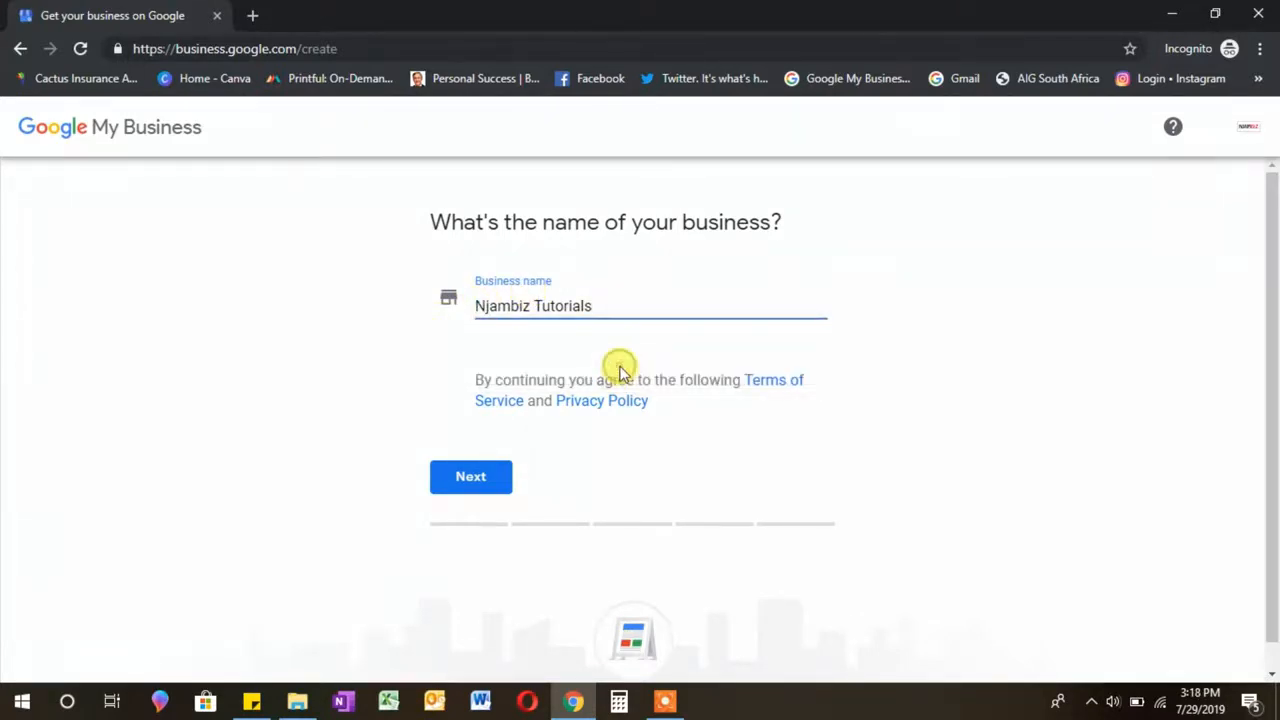
# Step: Submit the name and answer No to having a location customers can visit
pyautogui.click(483, 484)
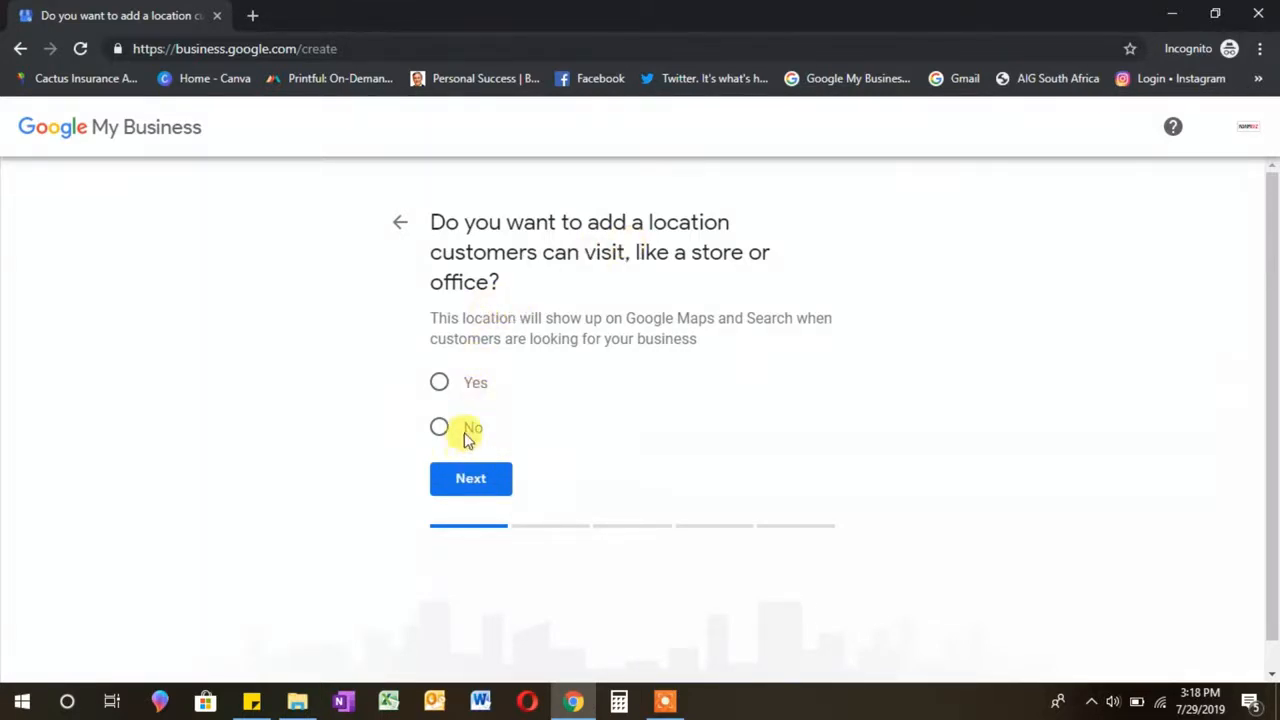
pyautogui.click(474, 432)
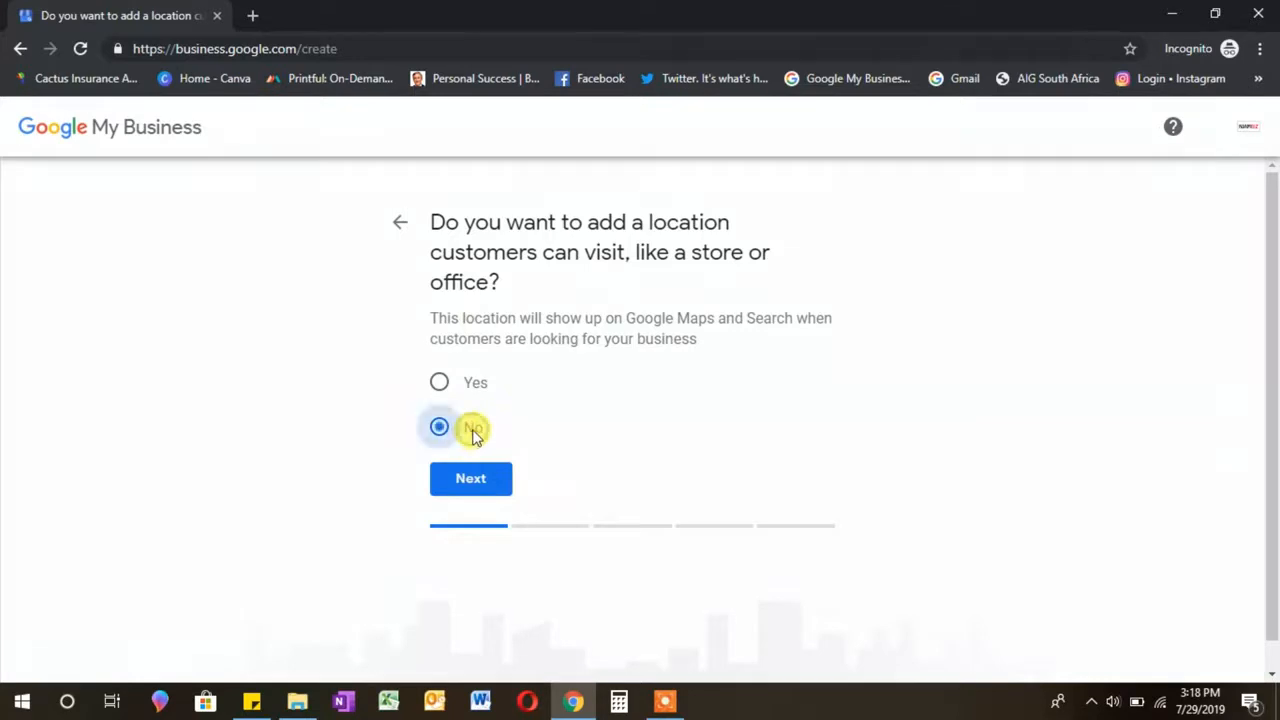
pyautogui.click(474, 484)
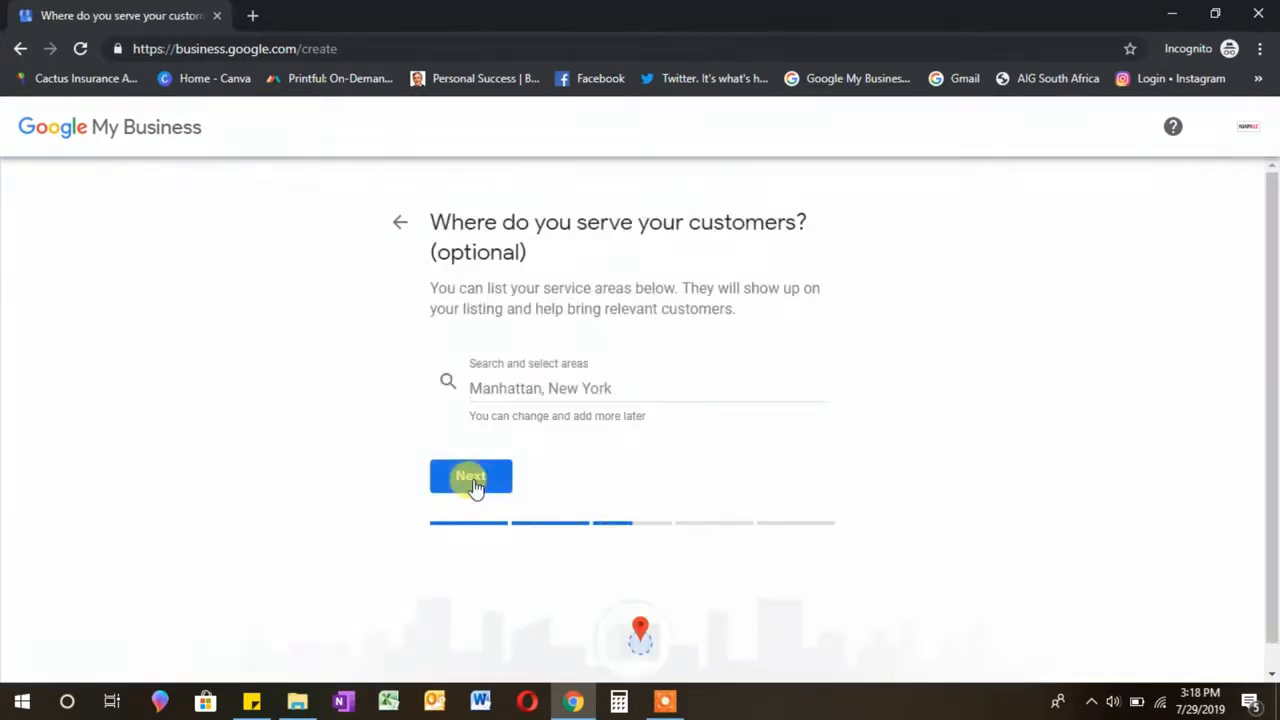
# Step: Add Kenya as the service area and continue
pyautogui.click(537, 390)
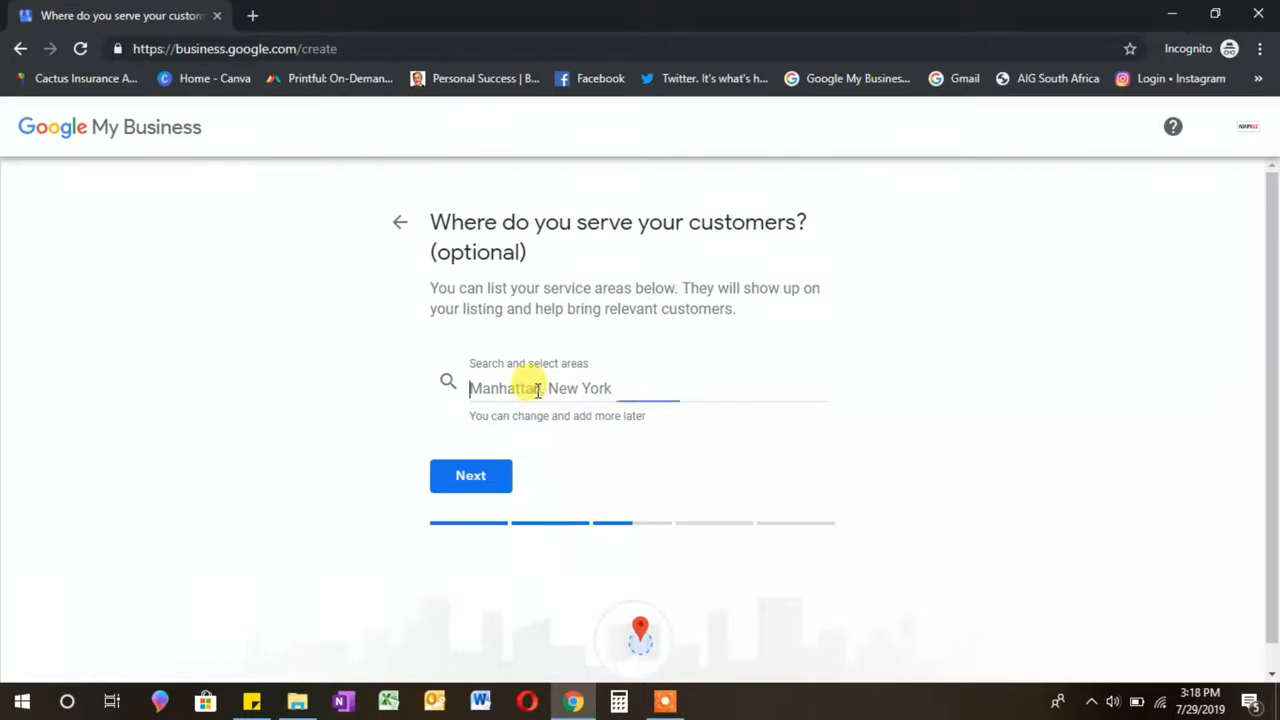
pyautogui.write('kenya')
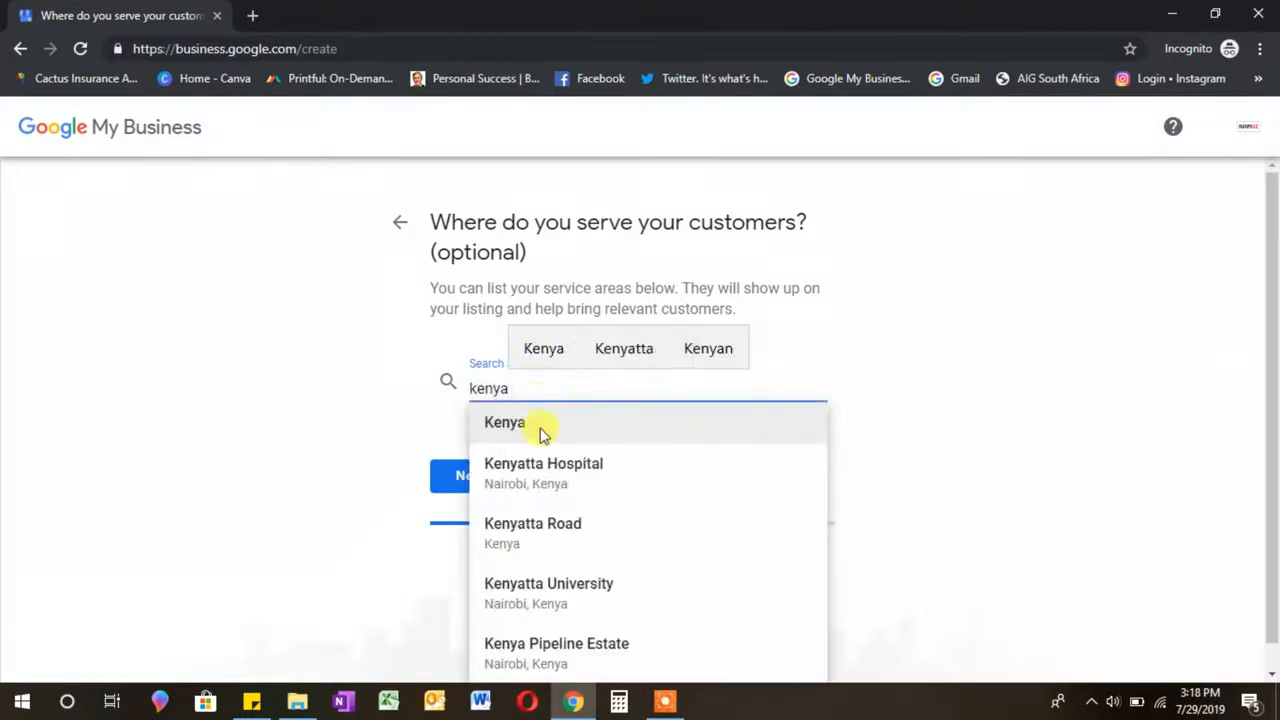
pyautogui.click(543, 441)
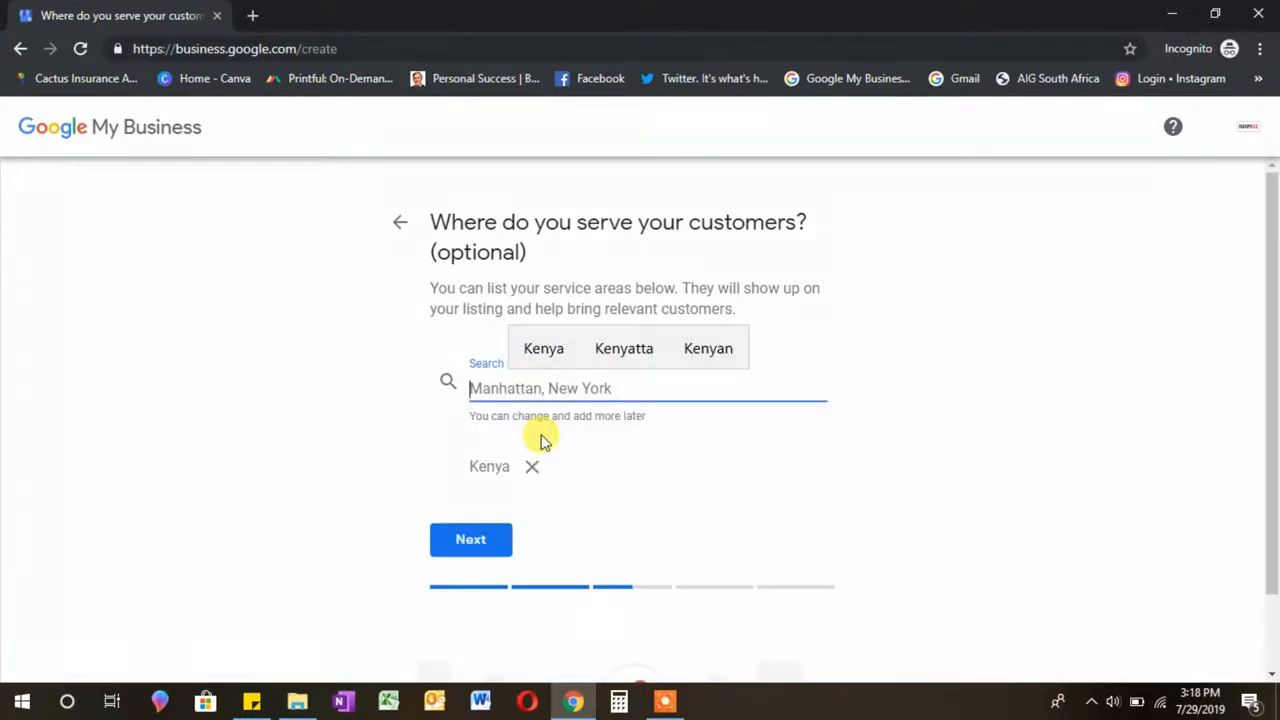
pyautogui.click(482, 538)
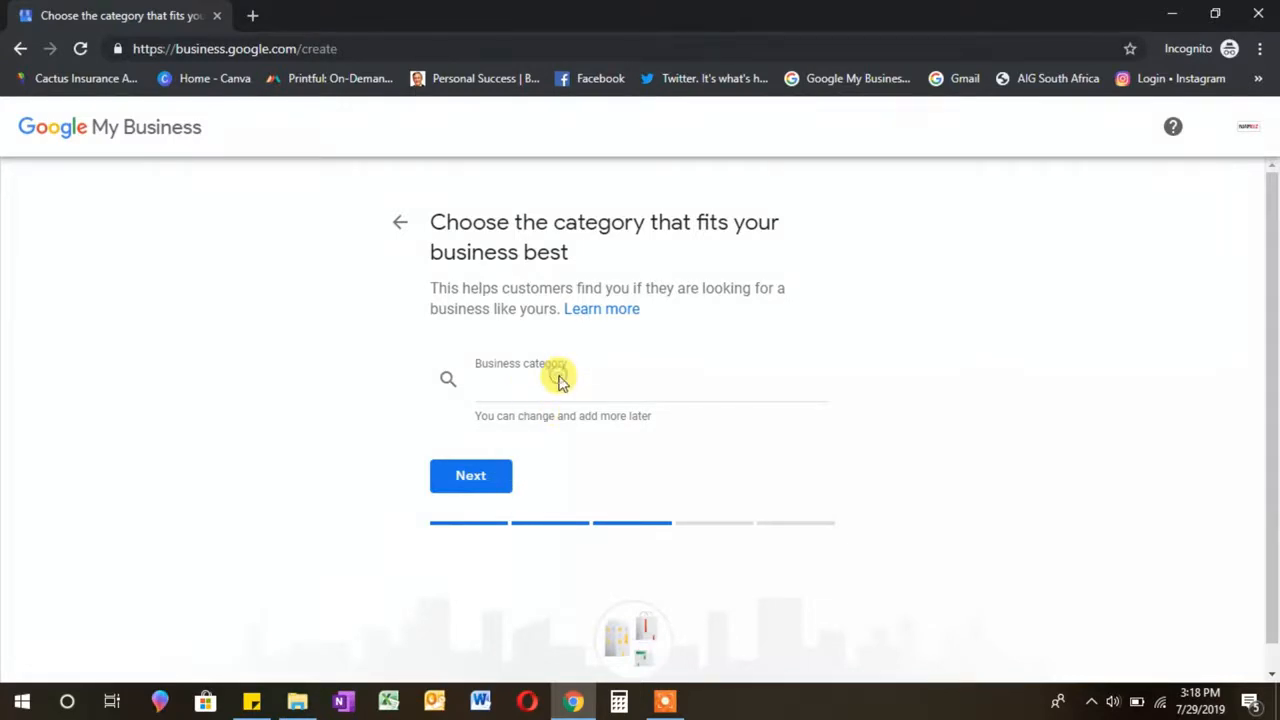
# Step: Set the business category to Training centre
pyautogui.click(521, 392)
pyautogui.write('training')
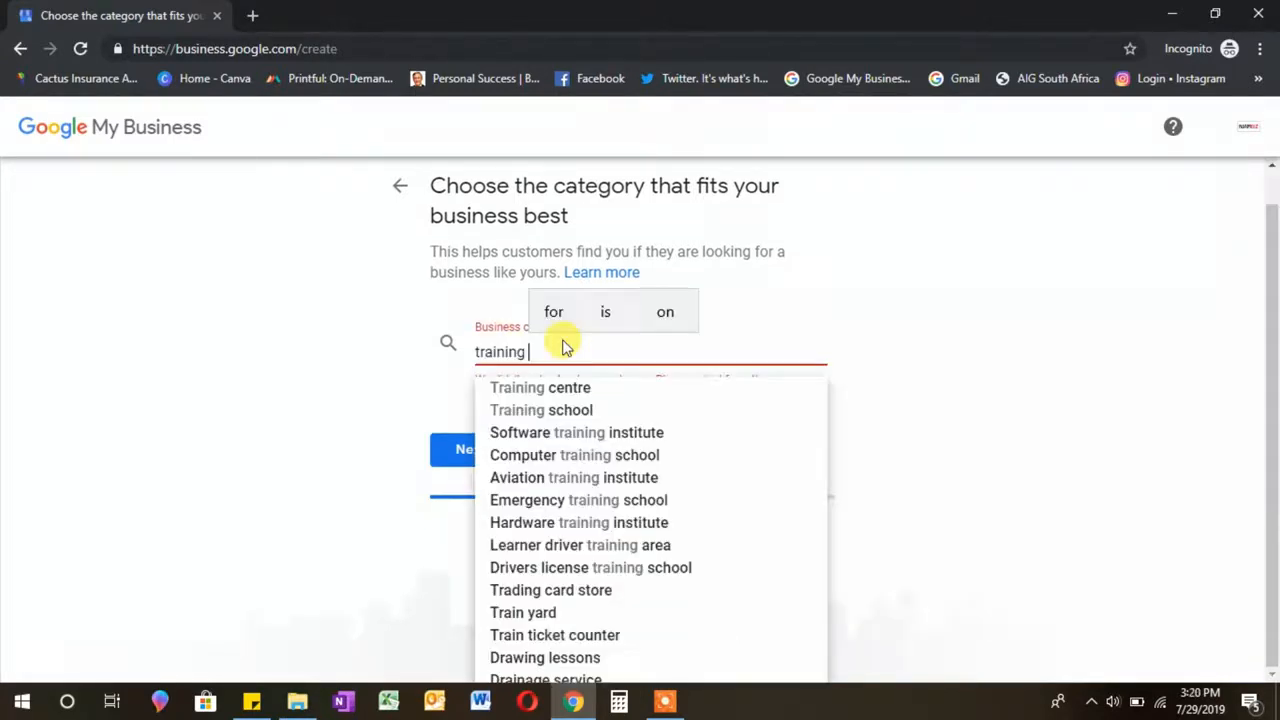
pyautogui.click(553, 392)
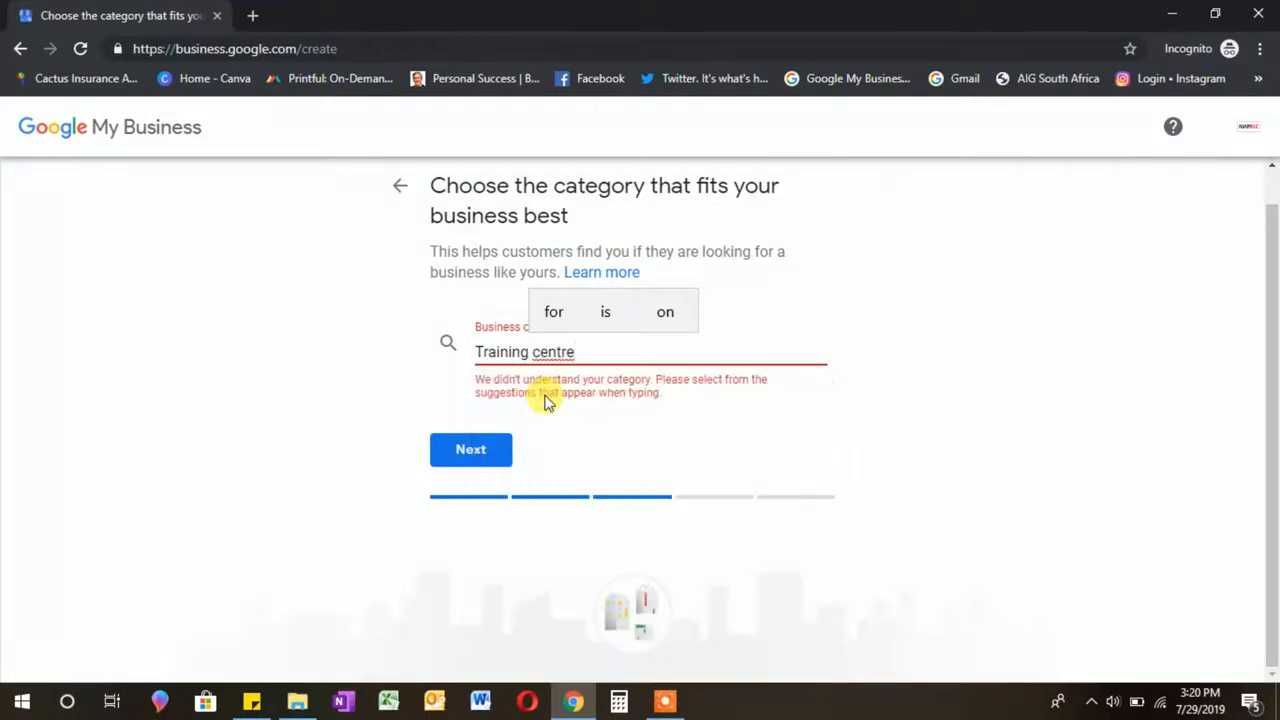
pyautogui.click(486, 446)
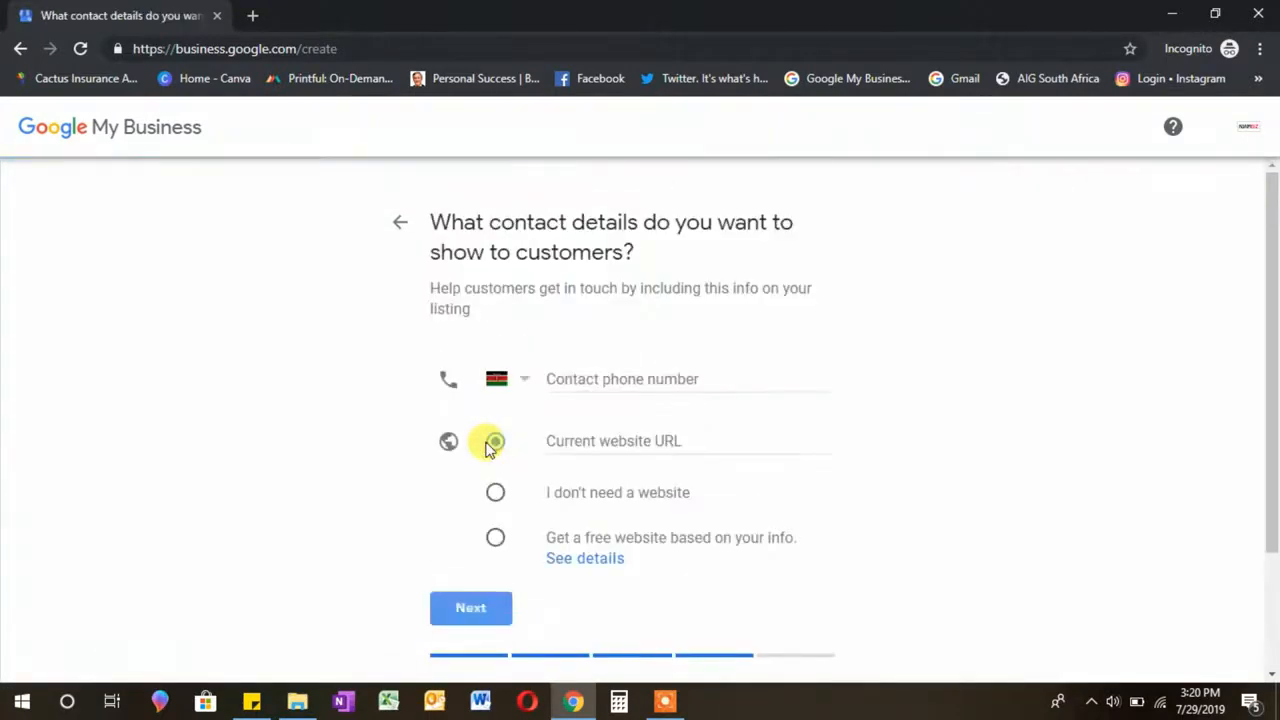
# Step: Add the contact phone, choose 'Get a free website', and decline personalized tips
pyautogui.click(649, 376)
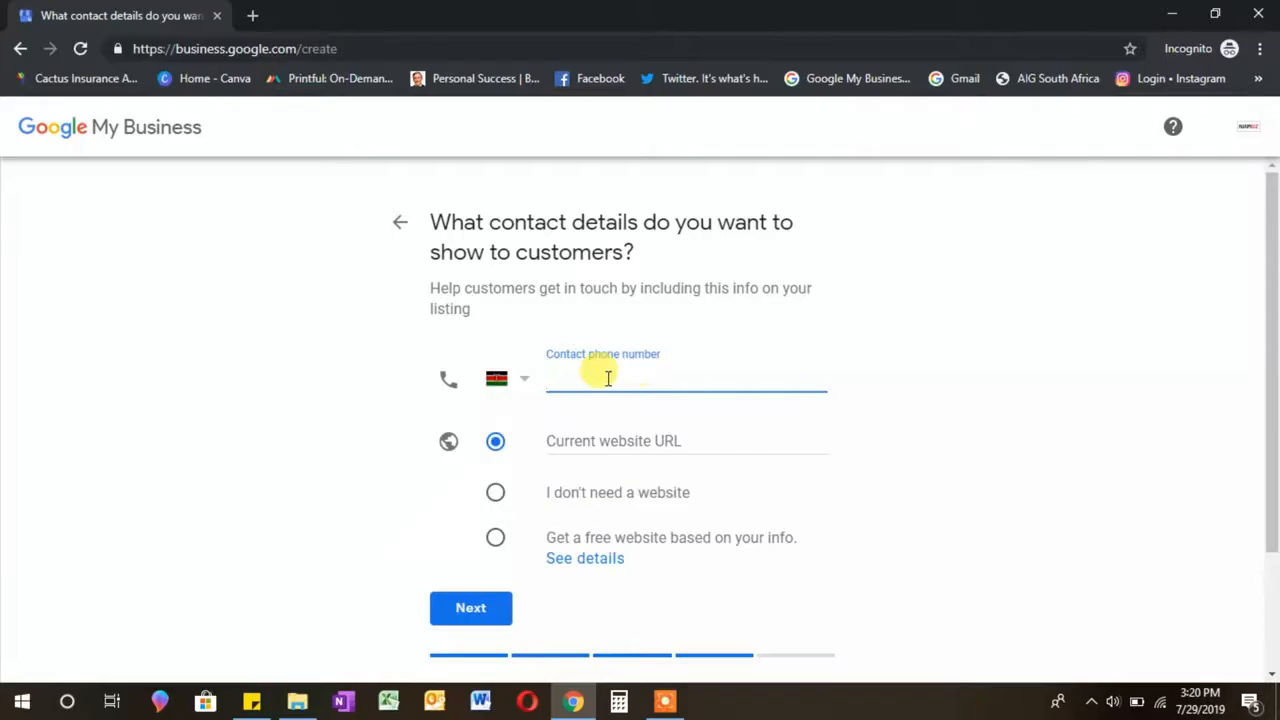
pyautogui.click(600, 438)
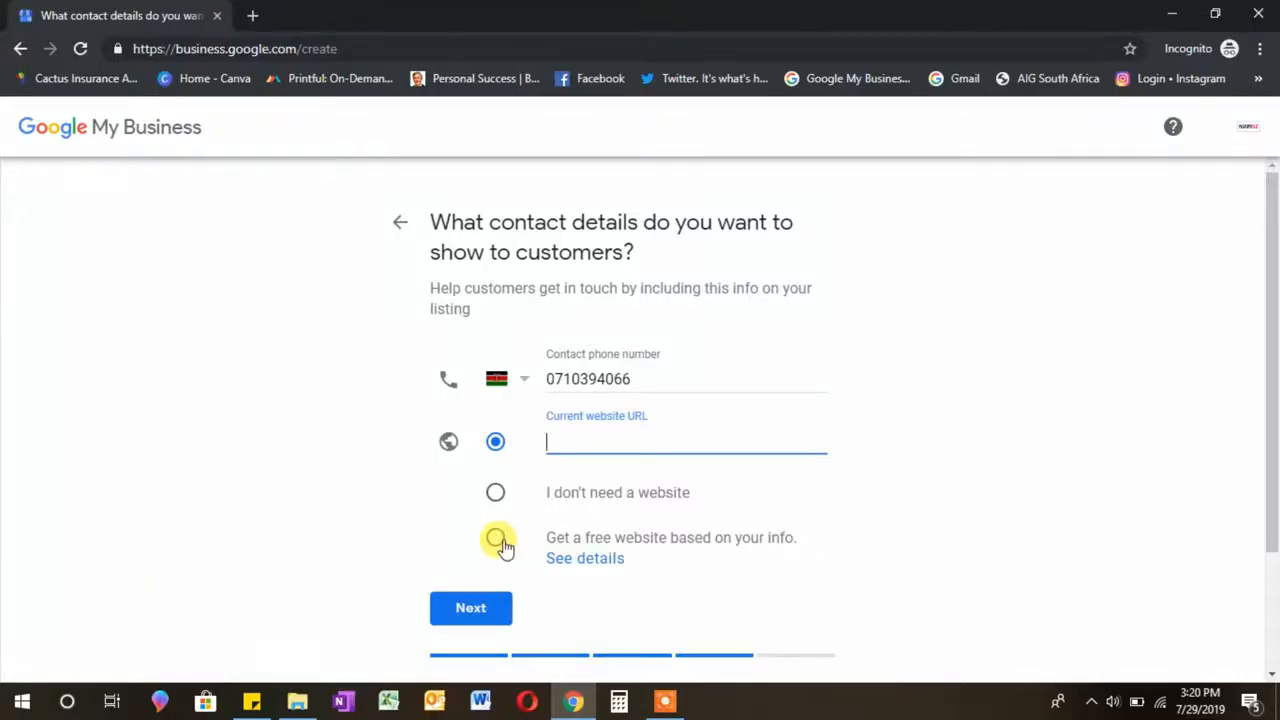
pyautogui.click(499, 541)
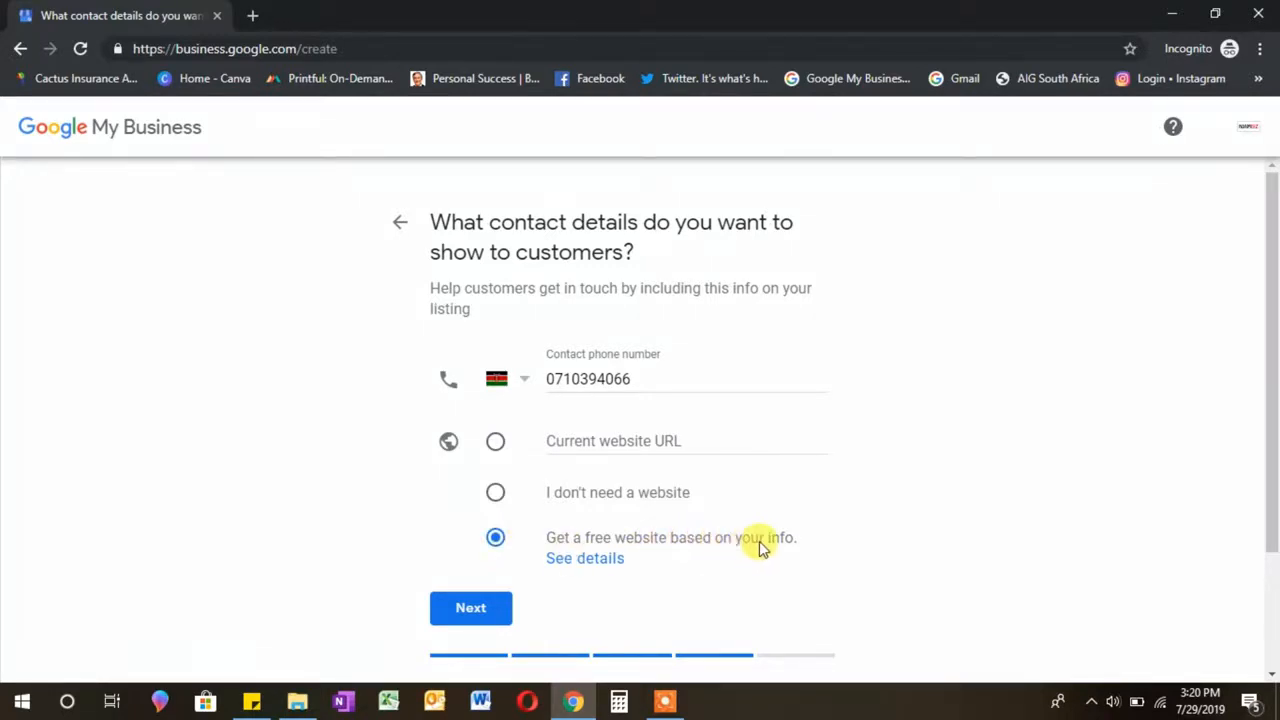
pyautogui.click(468, 606)
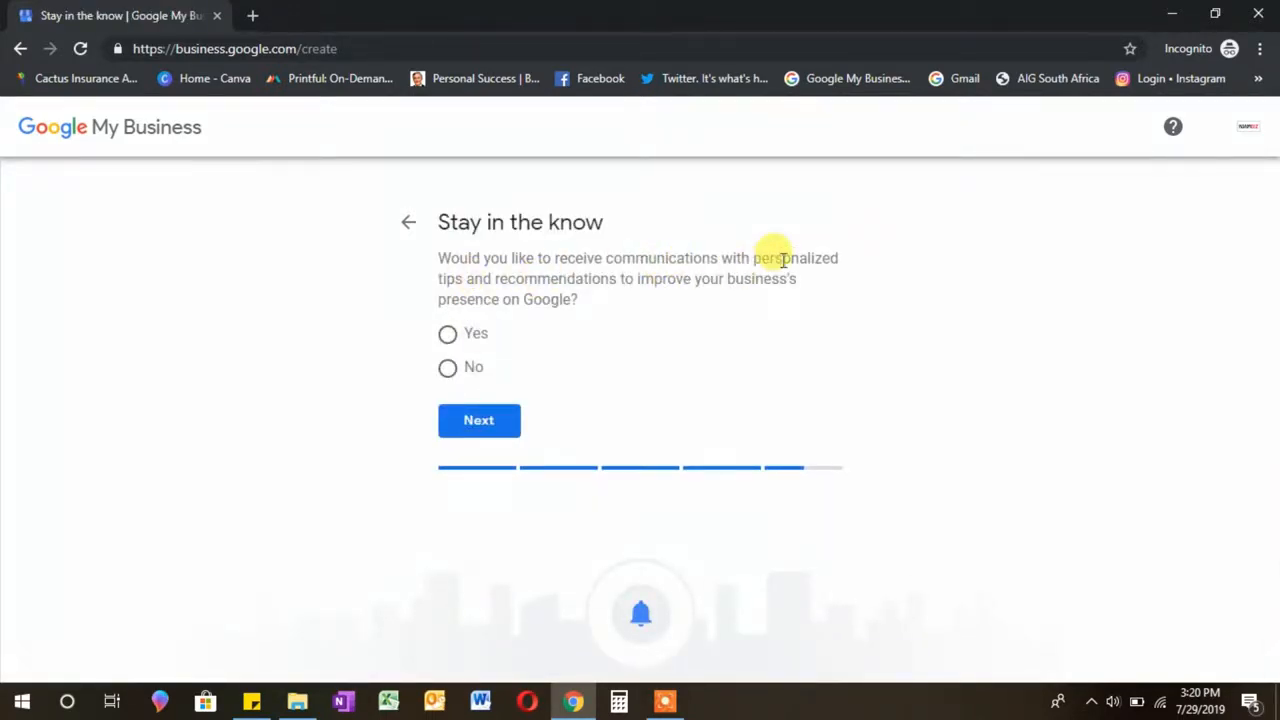
pyautogui.click(448, 368)
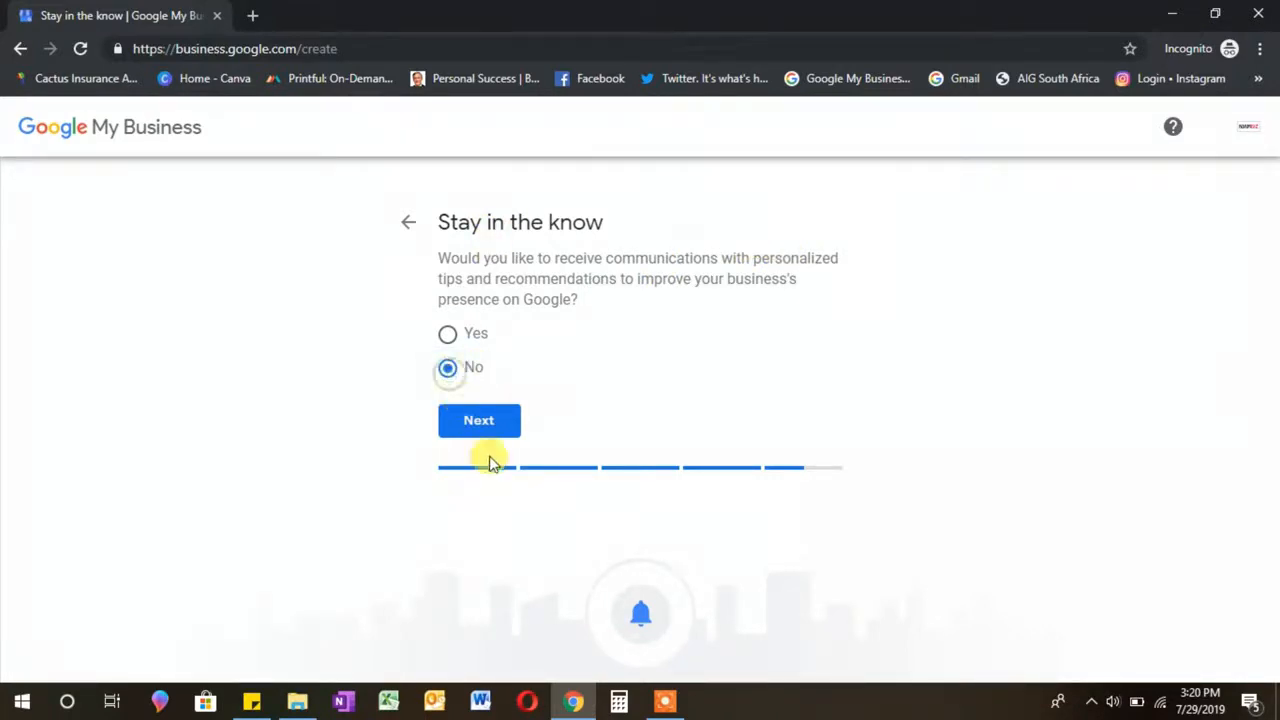
pyautogui.click(487, 430)
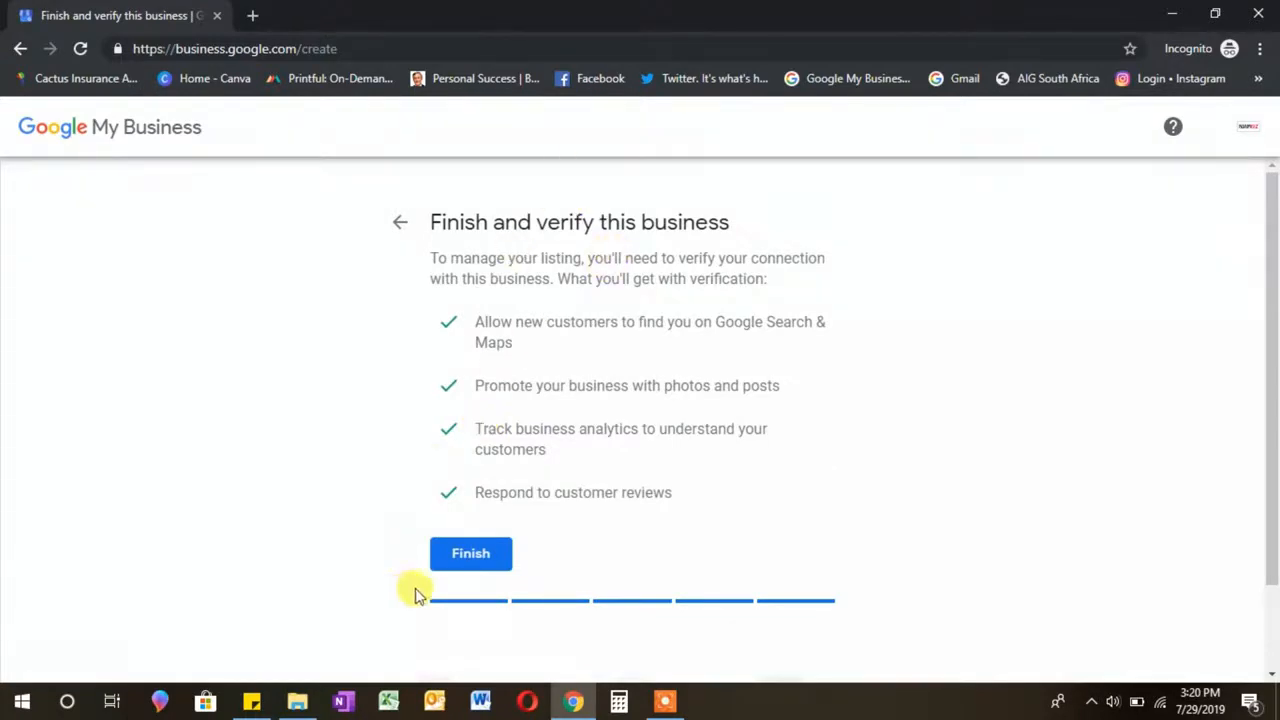
# Step: Finish the listing and submit the mailing address Ruaka, postal code 00100
pyautogui.click(468, 563)
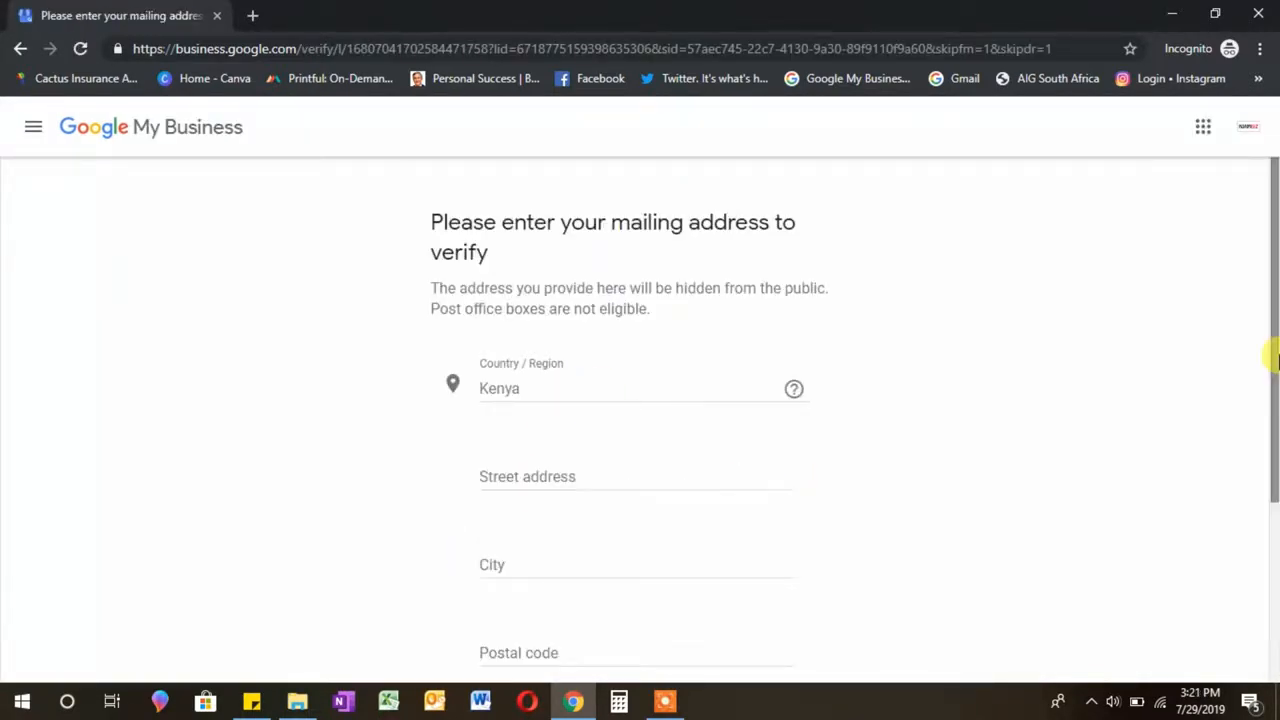
pyautogui.moveTo(1274, 357); pyautogui.dragTo(1274, 437)
pyautogui.click(543, 356)
pyautogui.write('R')
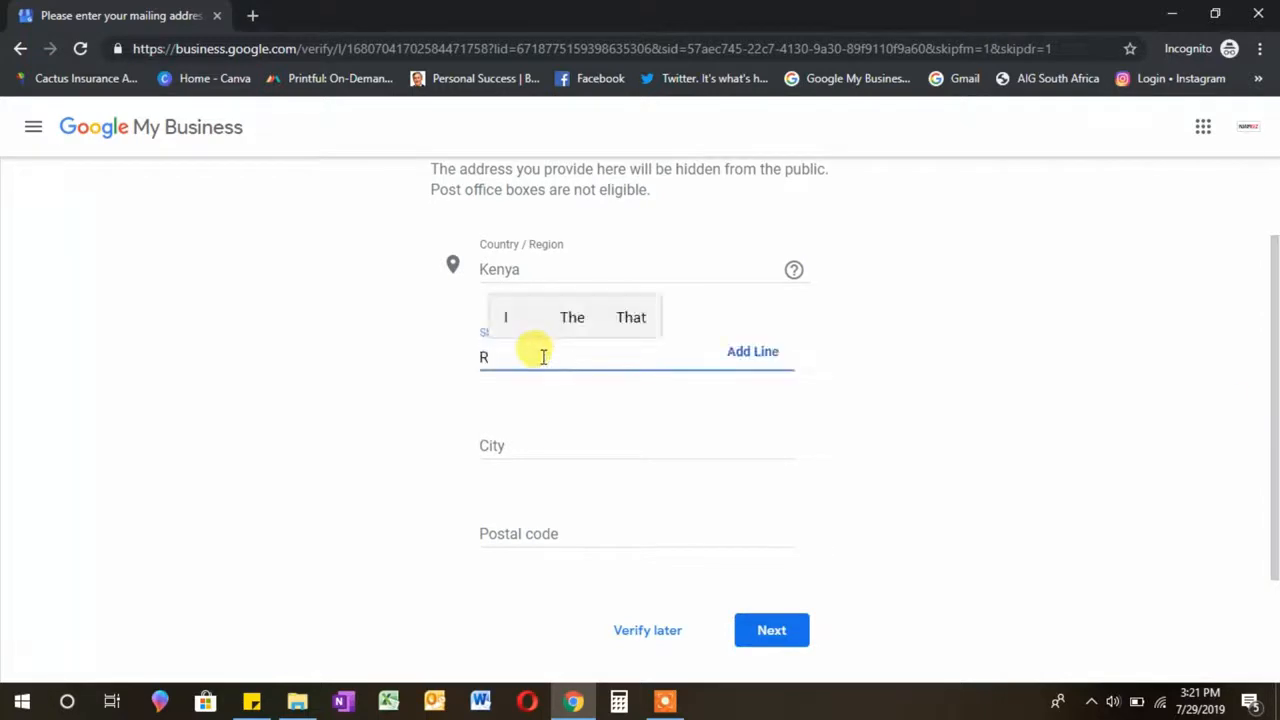
pyautogui.write('uaka')
pyautogui.click(505, 437)
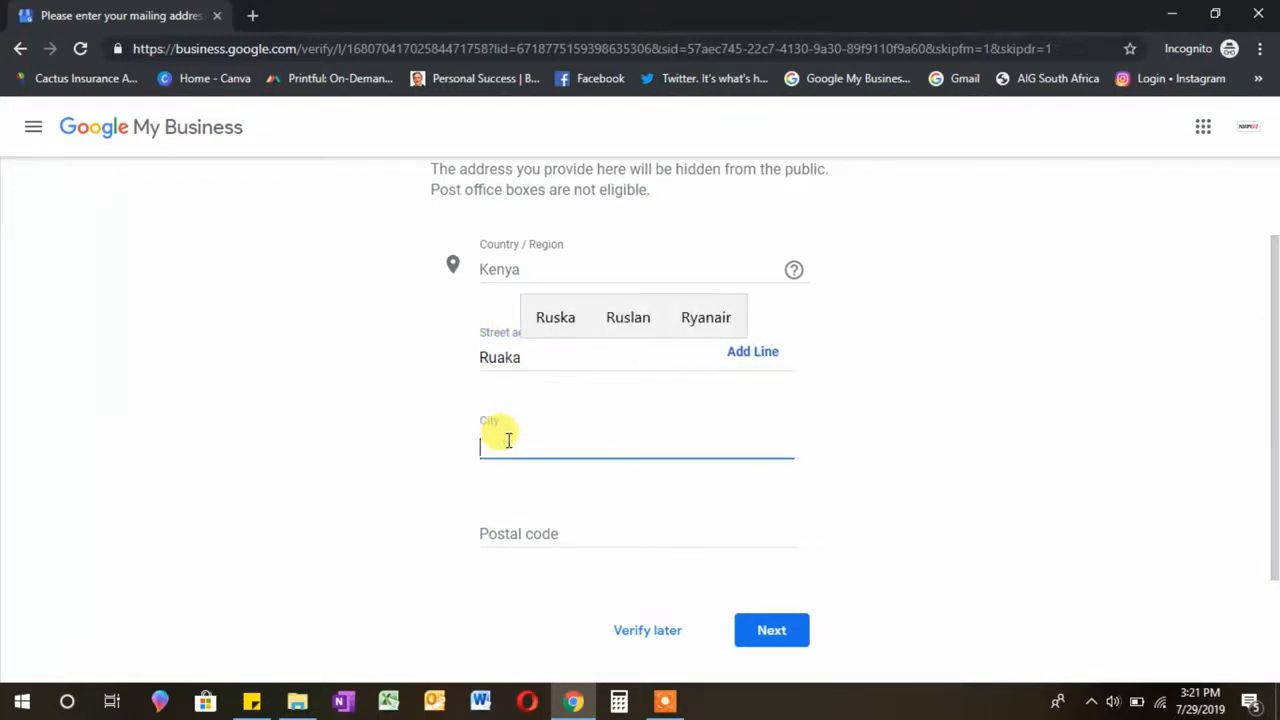
pyautogui.write('Ruaka')
pyautogui.click(519, 527)
pyautogui.write('00100')
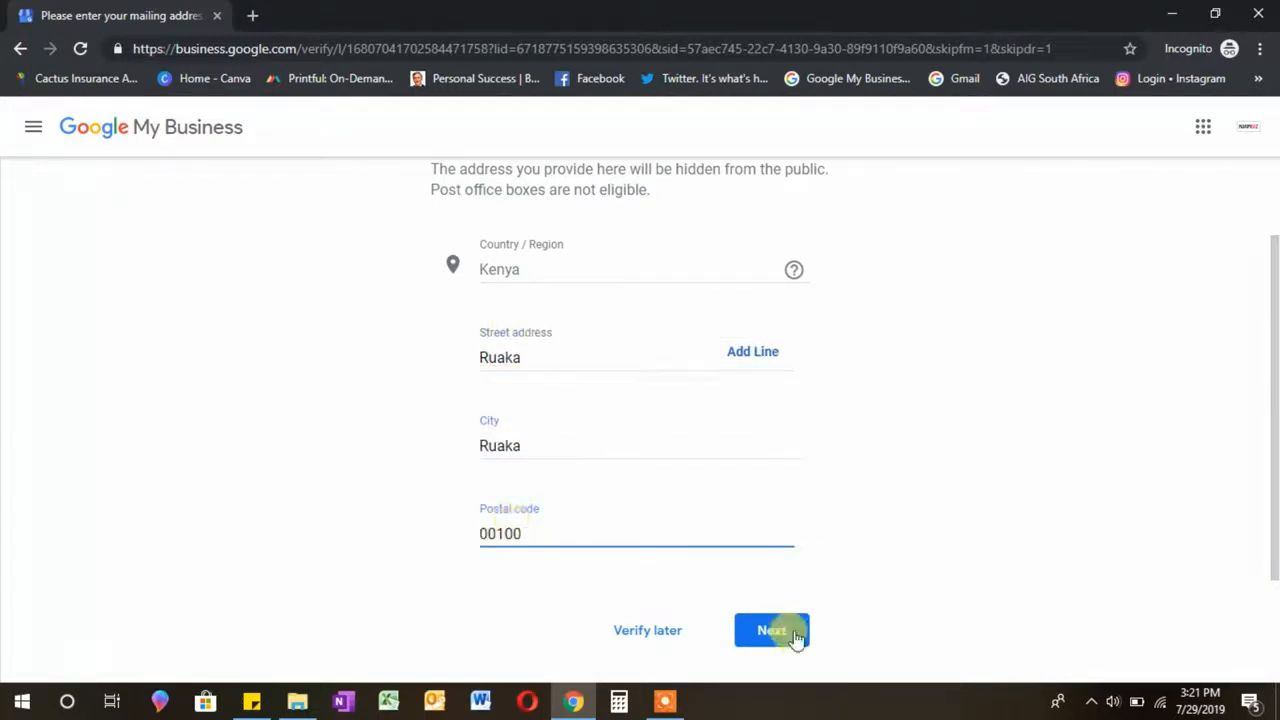
pyautogui.click(783, 628)
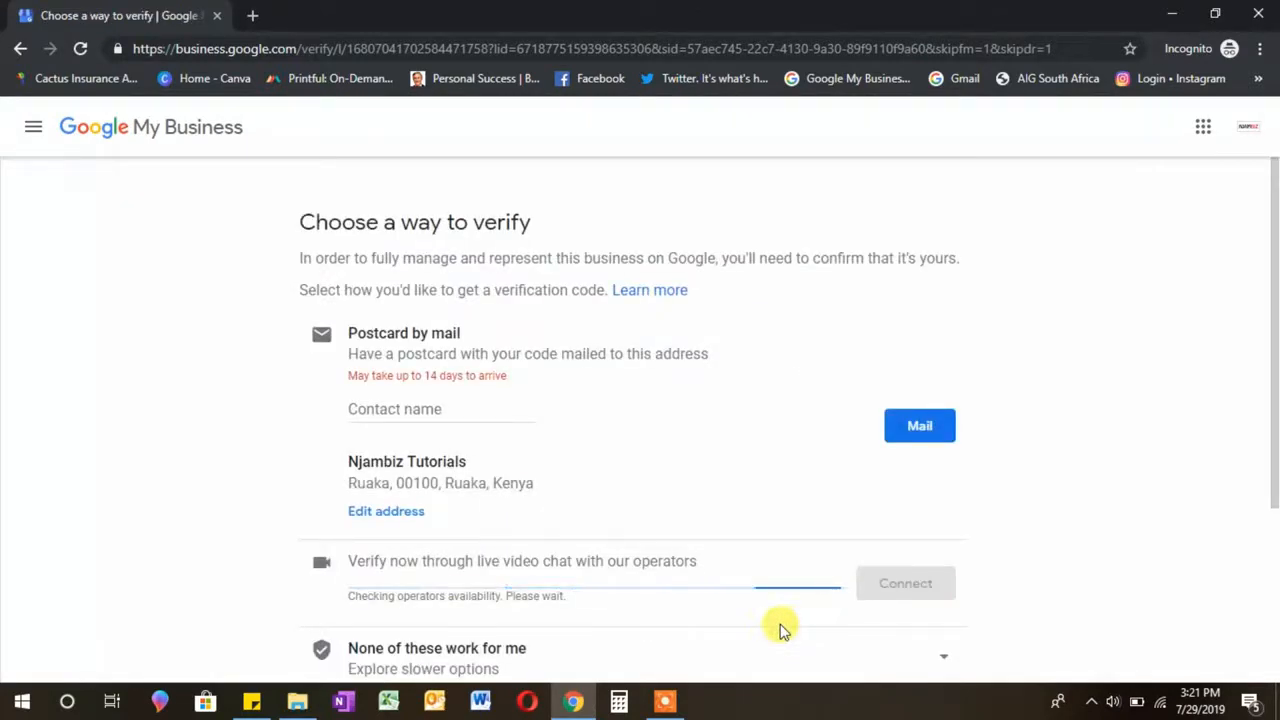
# Step: Postpone verification via 'Later' under 'None of these work for me'
pyautogui.scroll(-1, 1275, 355)
pyautogui.scroll(-1, 1275, 360)
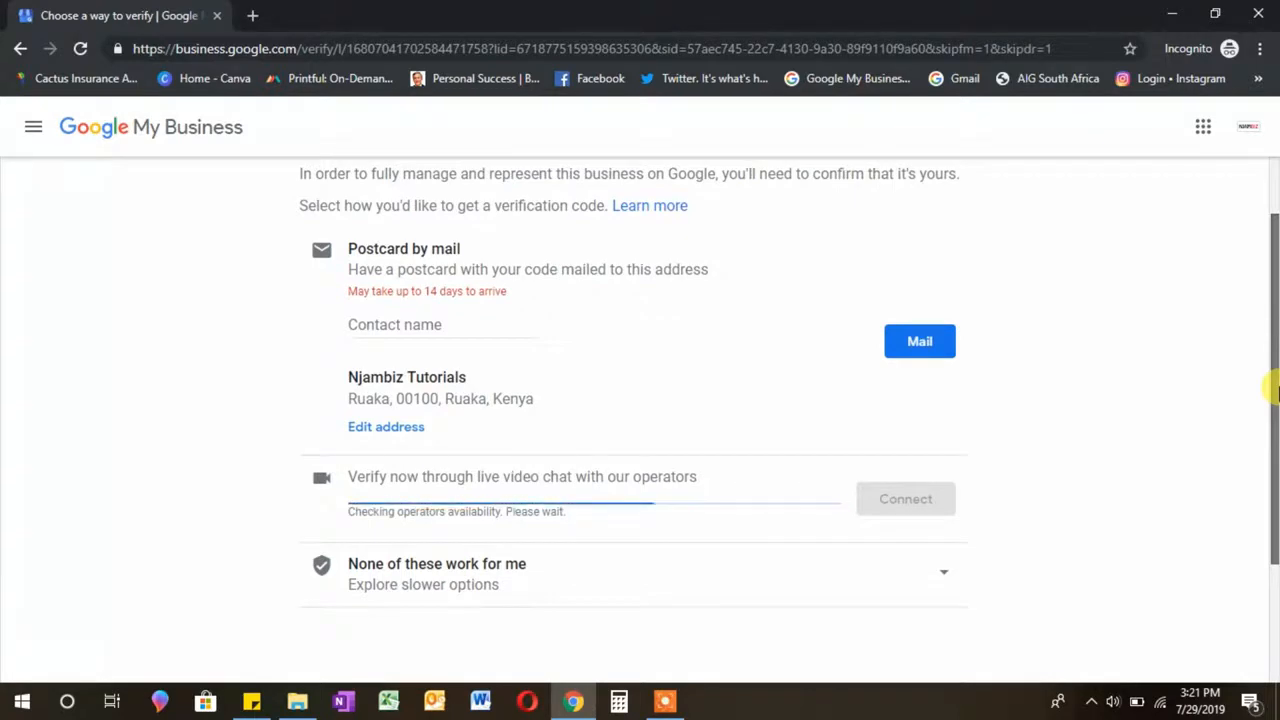
pyautogui.scroll(1, 1275, 362)
pyautogui.scroll(-3, 1272, 380)
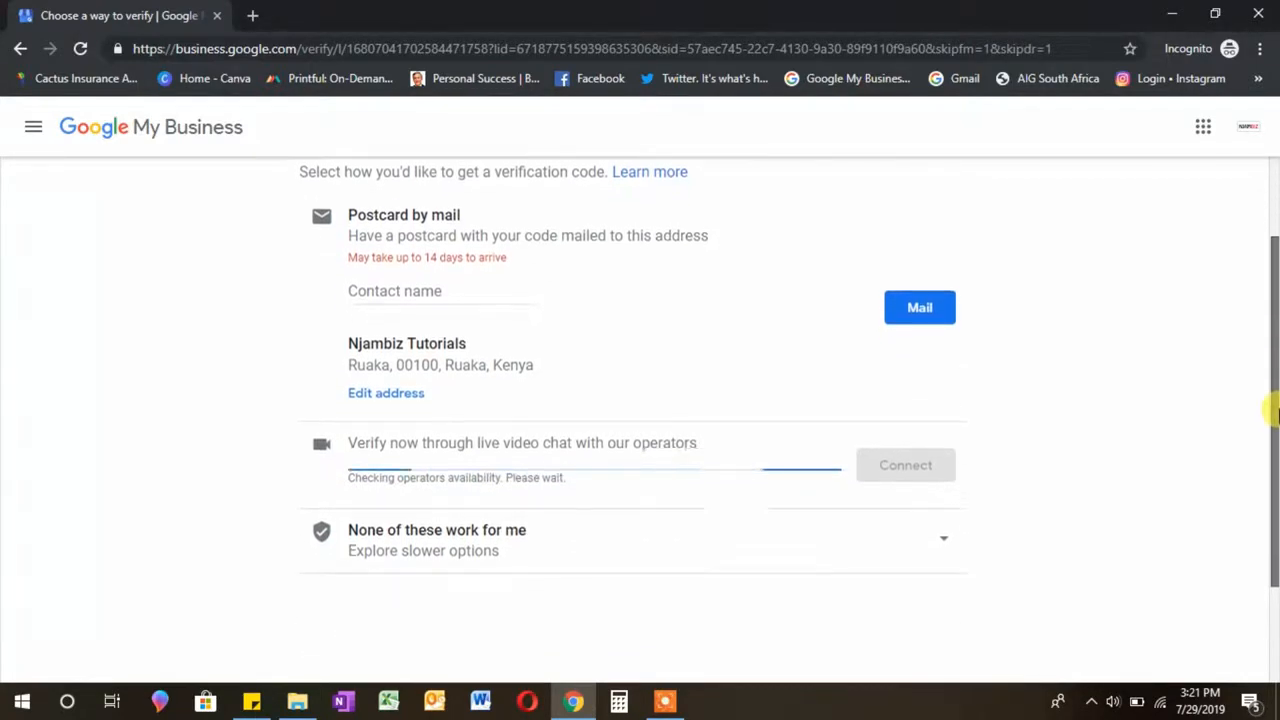
pyautogui.click(936, 468)
pyautogui.click(938, 474)
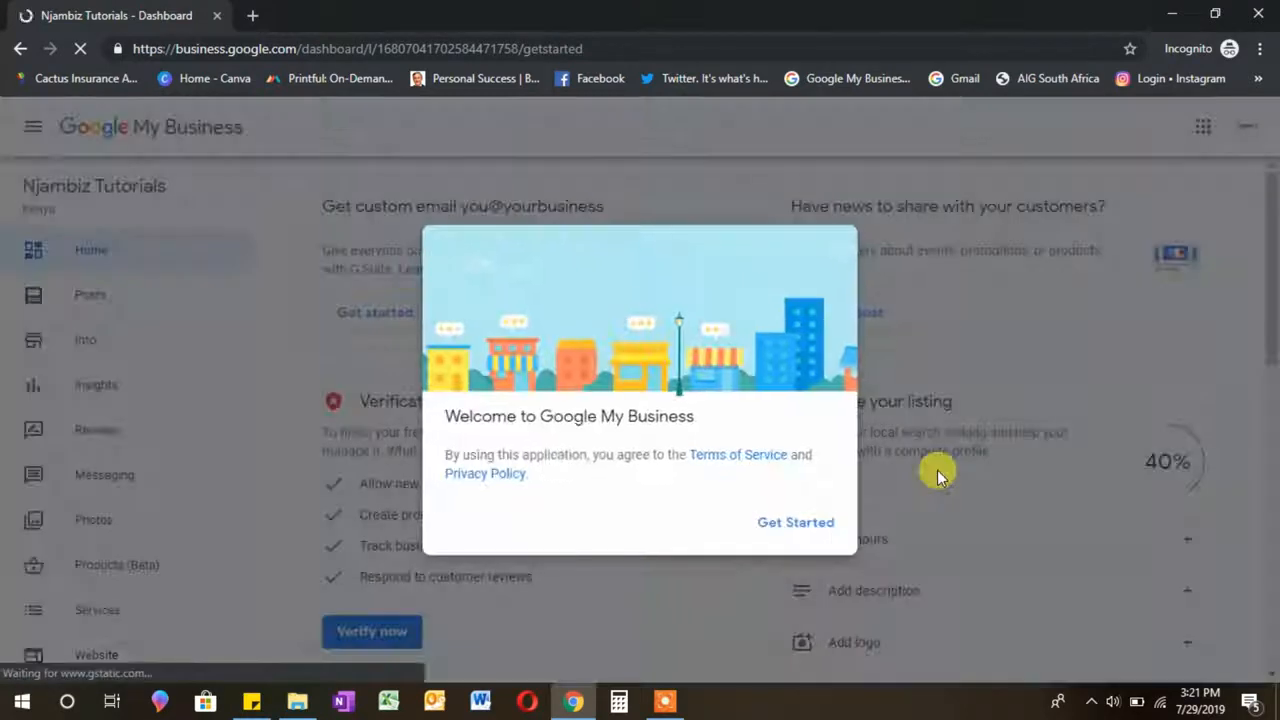
# Step: Dismiss the welcome dialog and open the Website section from the sidebar
pyautogui.click(828, 523)
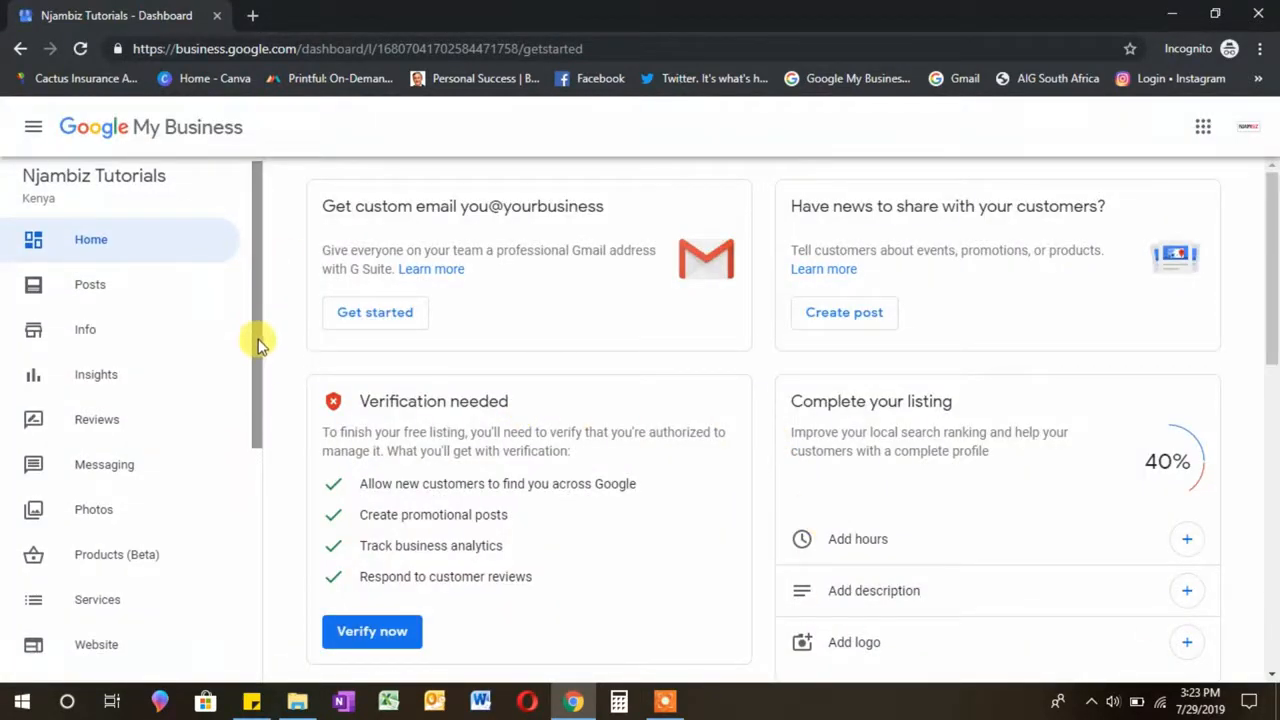
pyautogui.moveTo(258, 388); pyautogui.dragTo(258, 222)
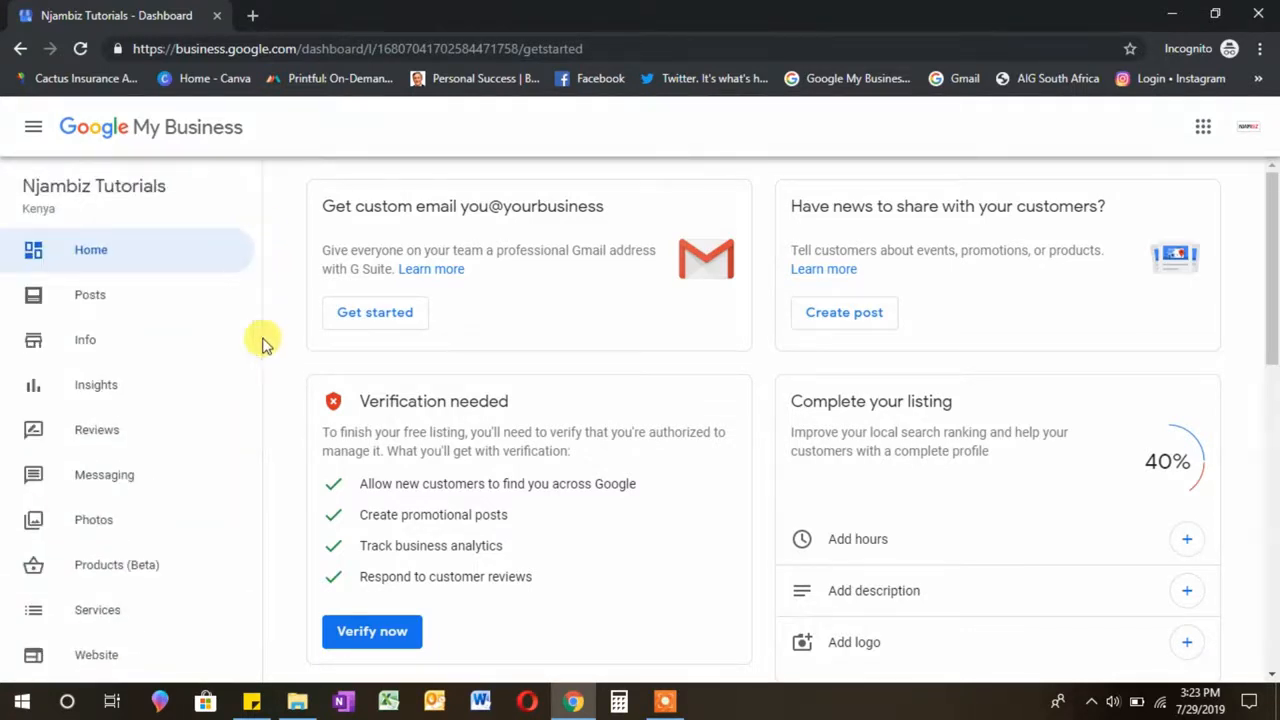
pyautogui.moveTo(257, 345); pyautogui.dragTo(271, 426)
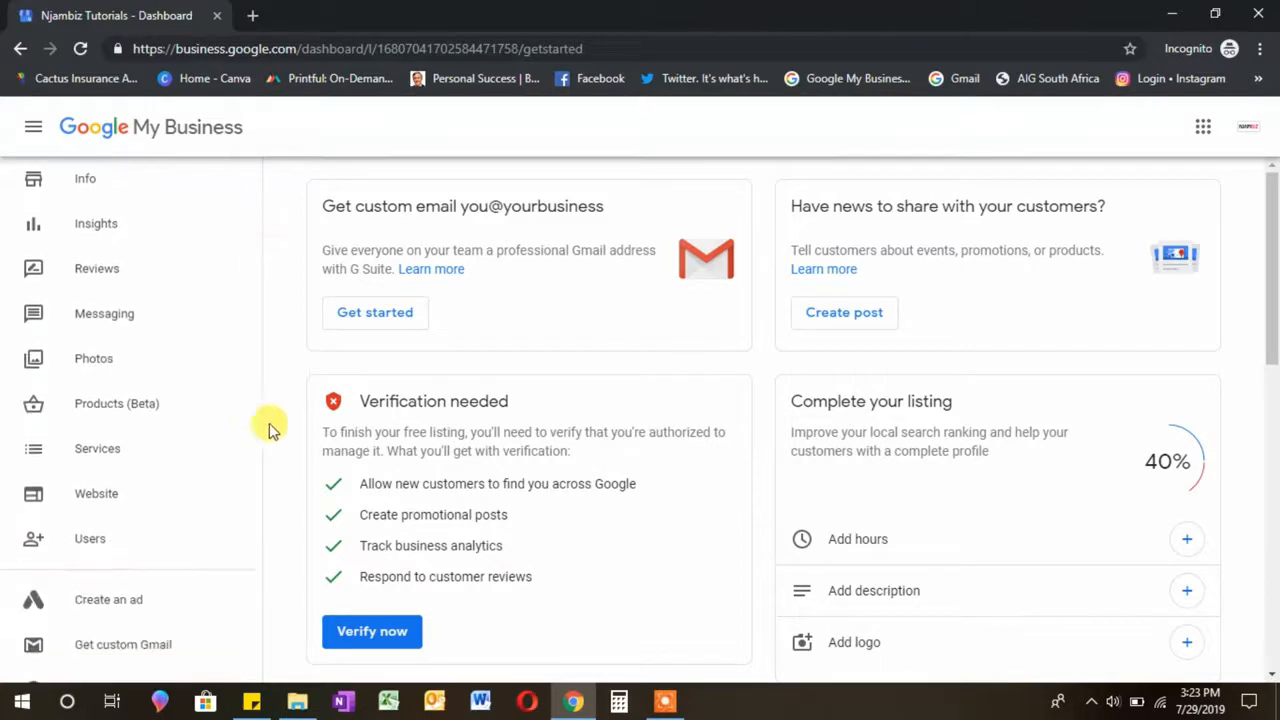
pyautogui.click(140, 497)
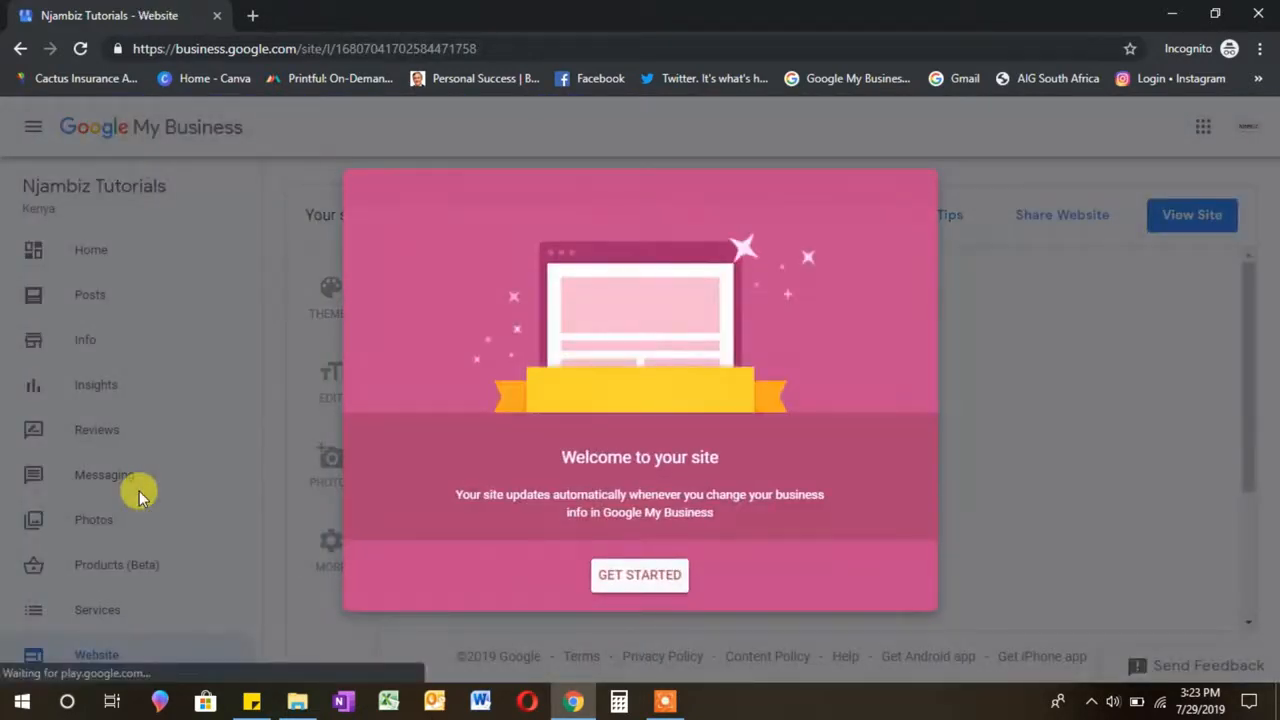
# Step: Start the site tour, step through both walkthrough tips, and show the Theme panel
pyautogui.click(656, 580)
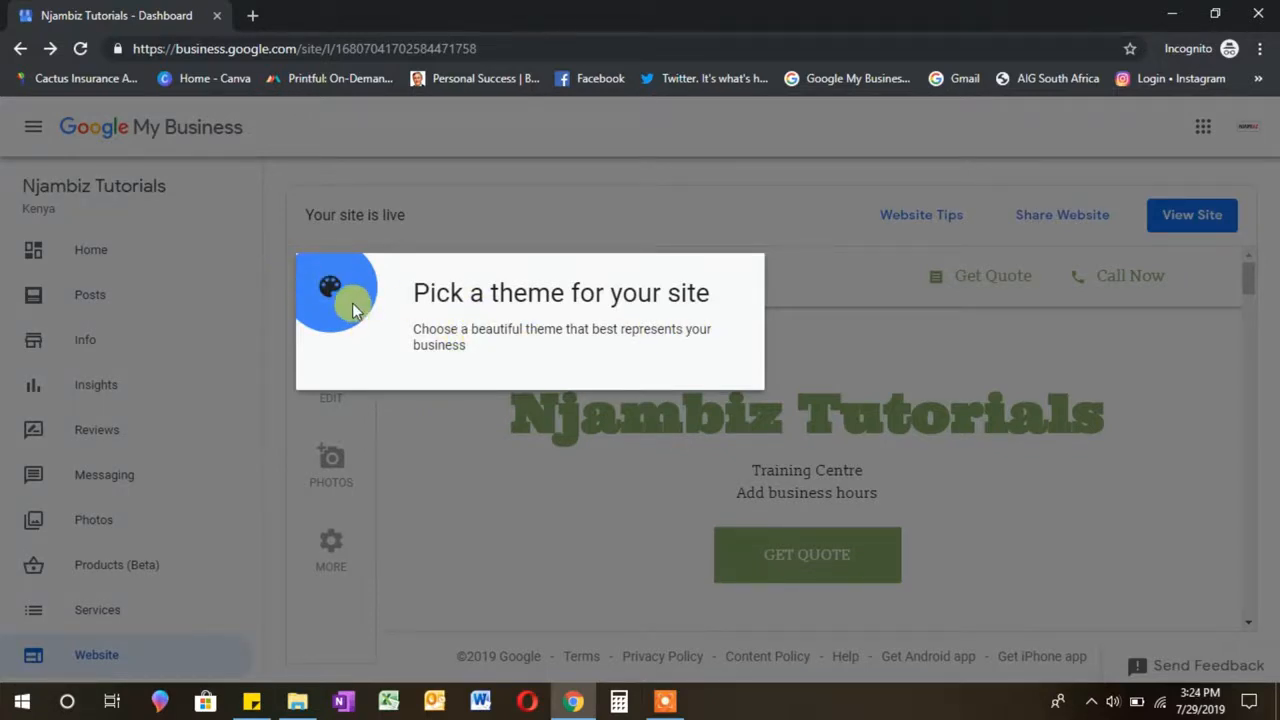
pyautogui.click(491, 228)
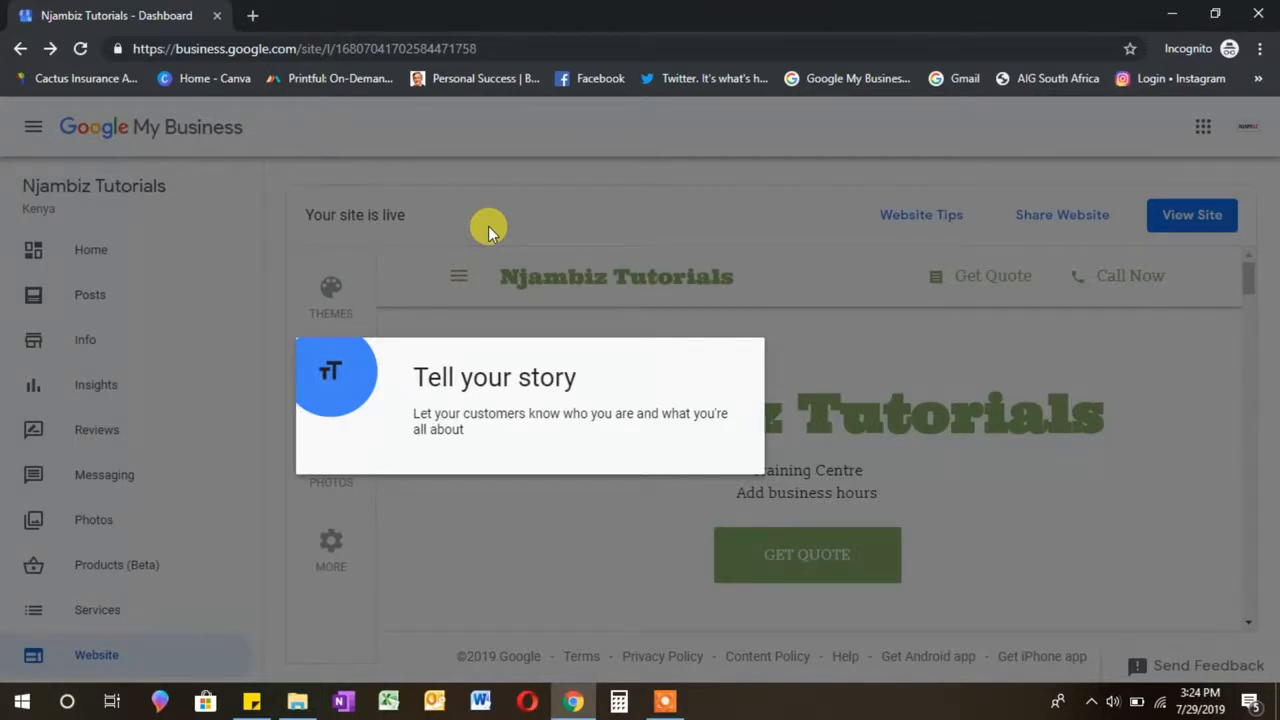
pyautogui.click(491, 228)
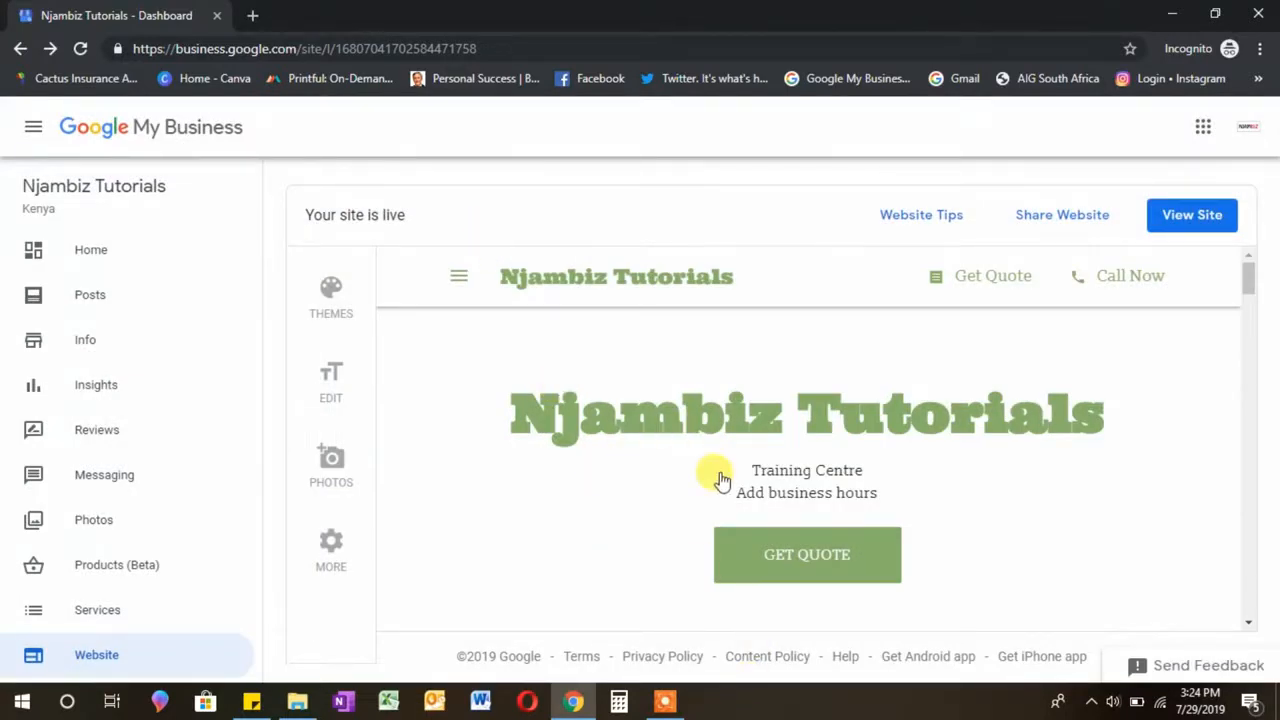
pyautogui.click(336, 293)
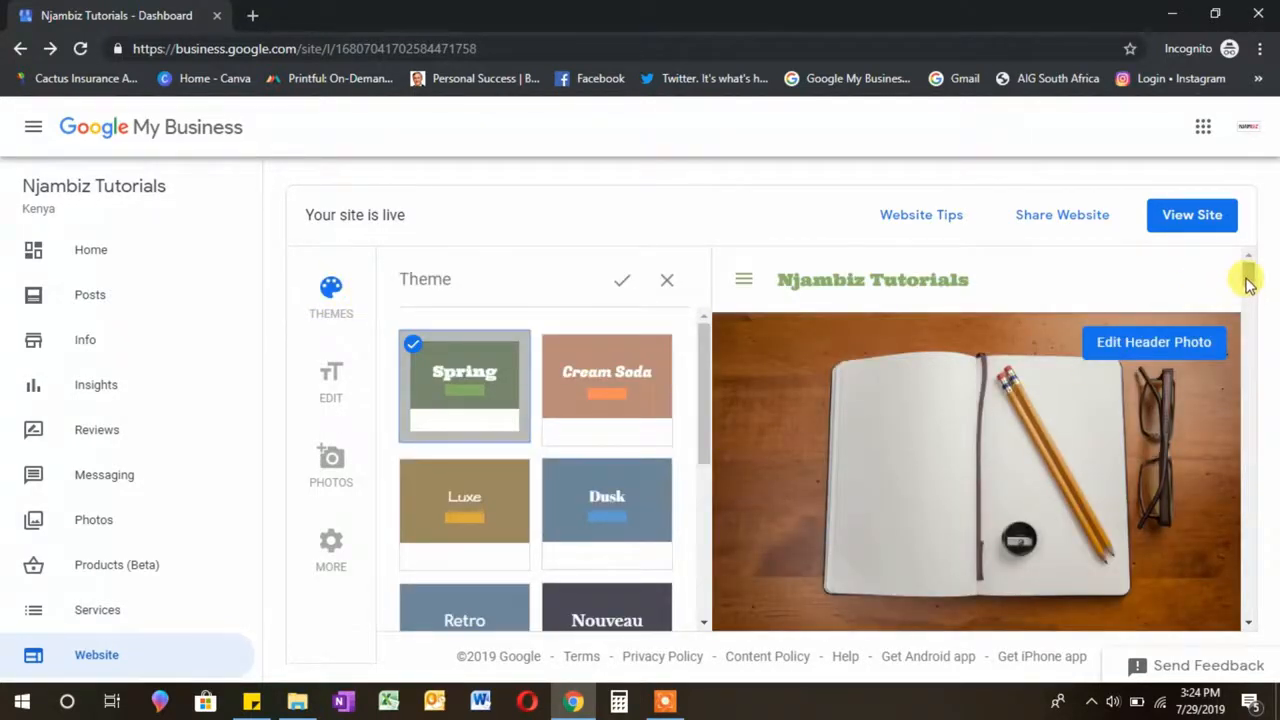
# Step: Try the Plum Harvest and Tinto themes, then apply Plum Harvest and confirm
pyautogui.moveTo(1248, 285)
pyautogui.mouseDown()
pyautogui.moveTo(1248, 266)
pyautogui.moveTo(1252, 347)
pyautogui.moveTo(1248, 271)
pyautogui.mouseUp()
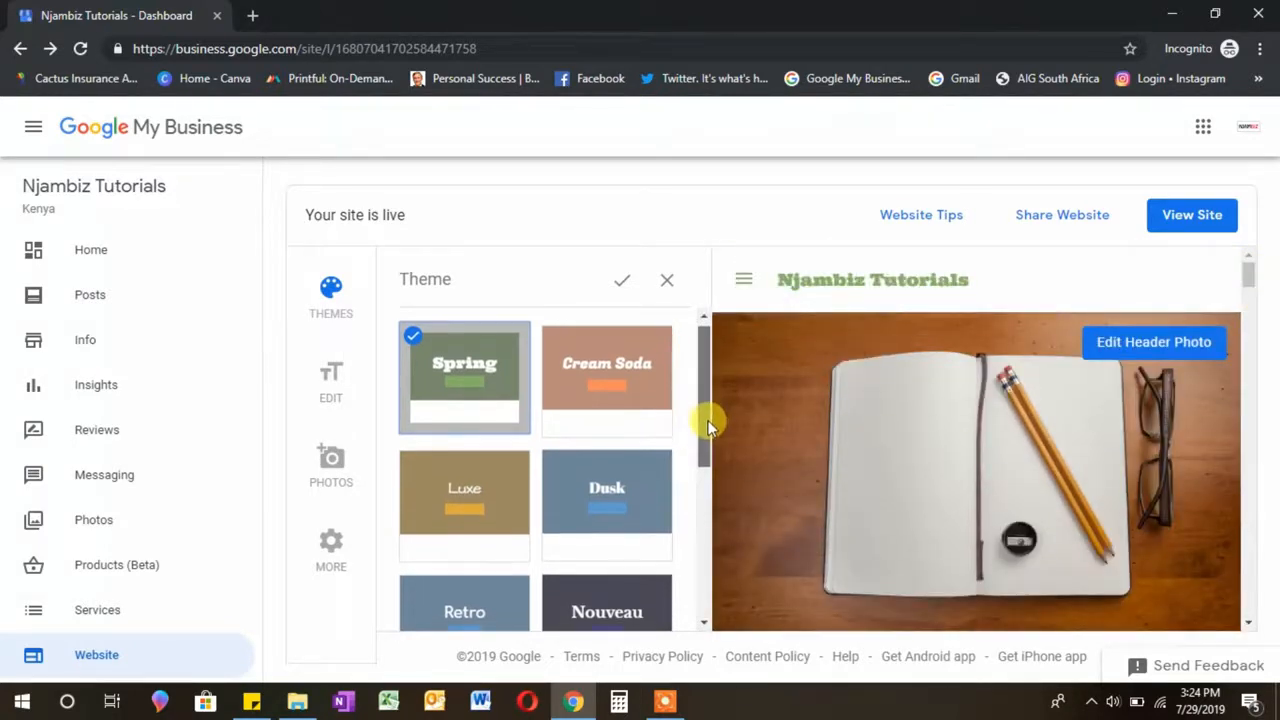
pyautogui.moveTo(709, 423); pyautogui.dragTo(714, 534)
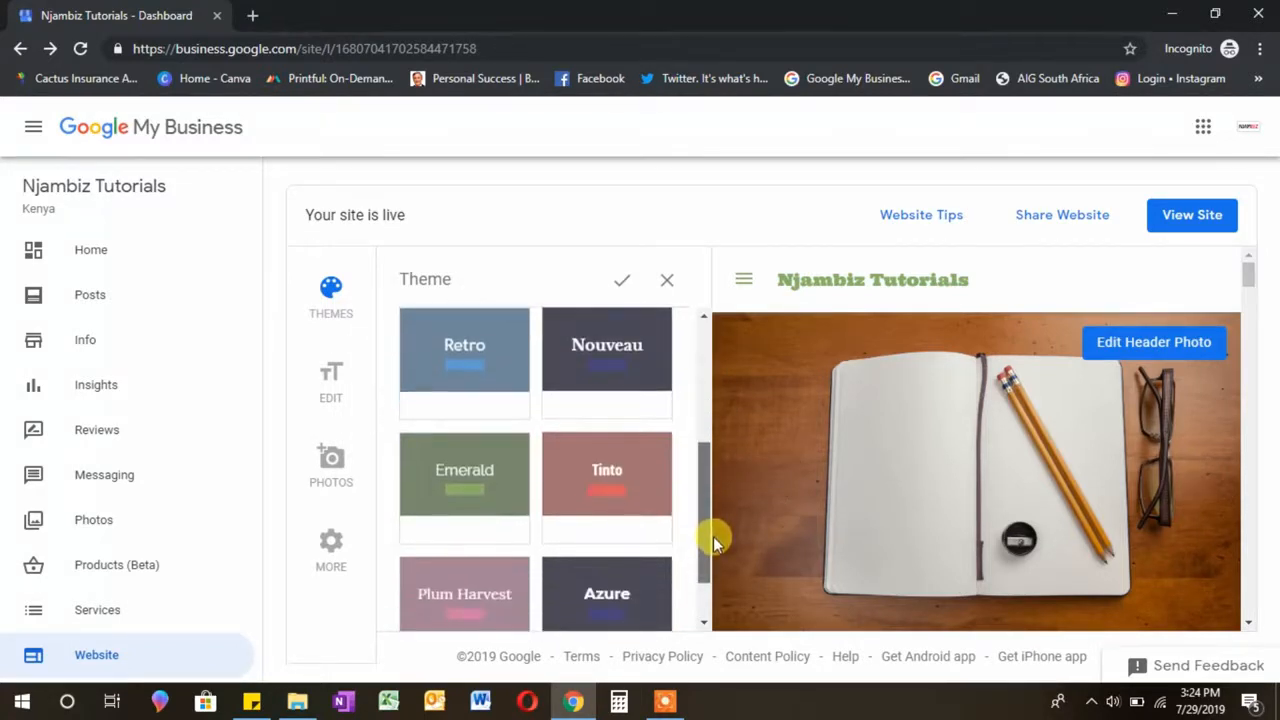
pyautogui.click(466, 598)
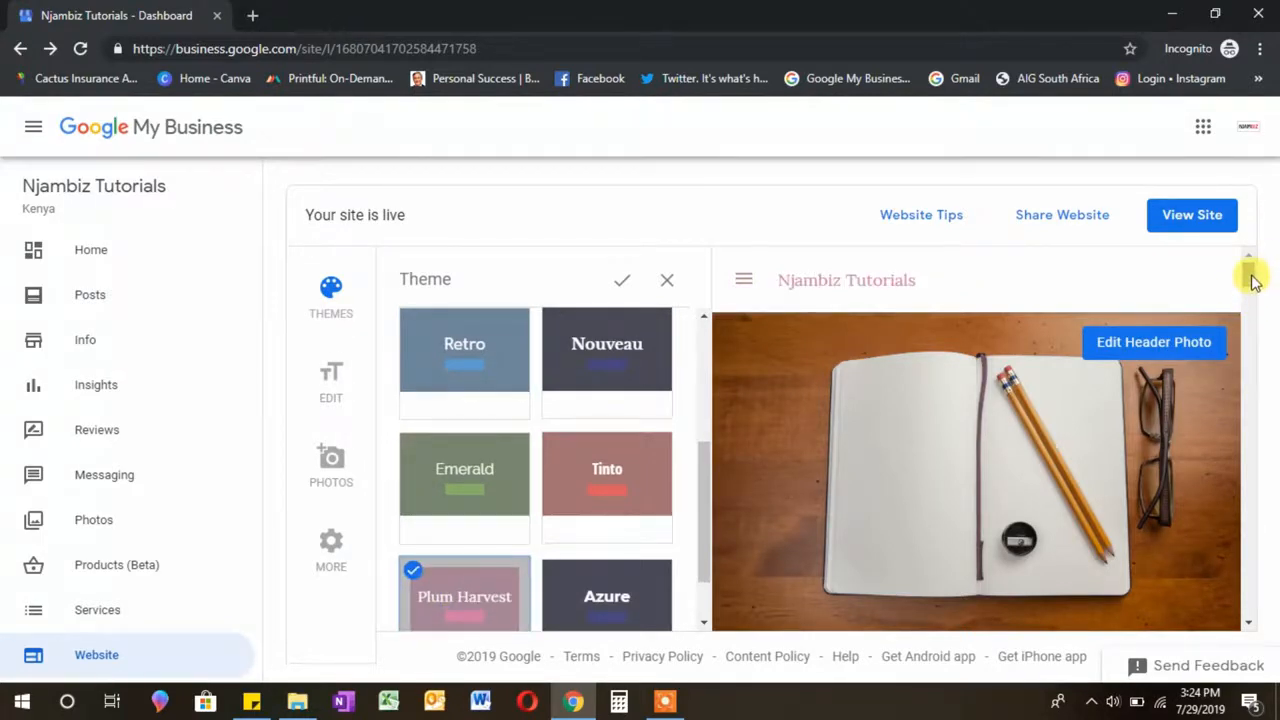
pyautogui.moveTo(1249, 271); pyautogui.dragTo(1258, 304)
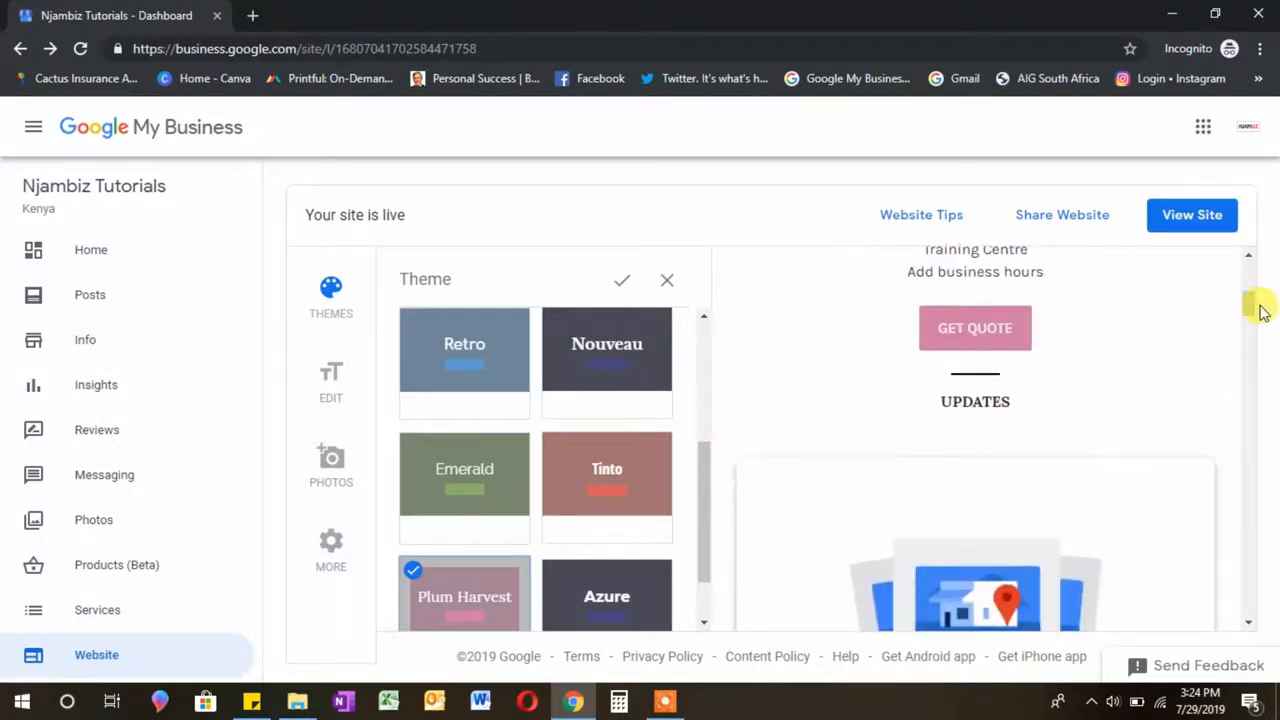
pyautogui.moveTo(706, 486); pyautogui.dragTo(712, 563)
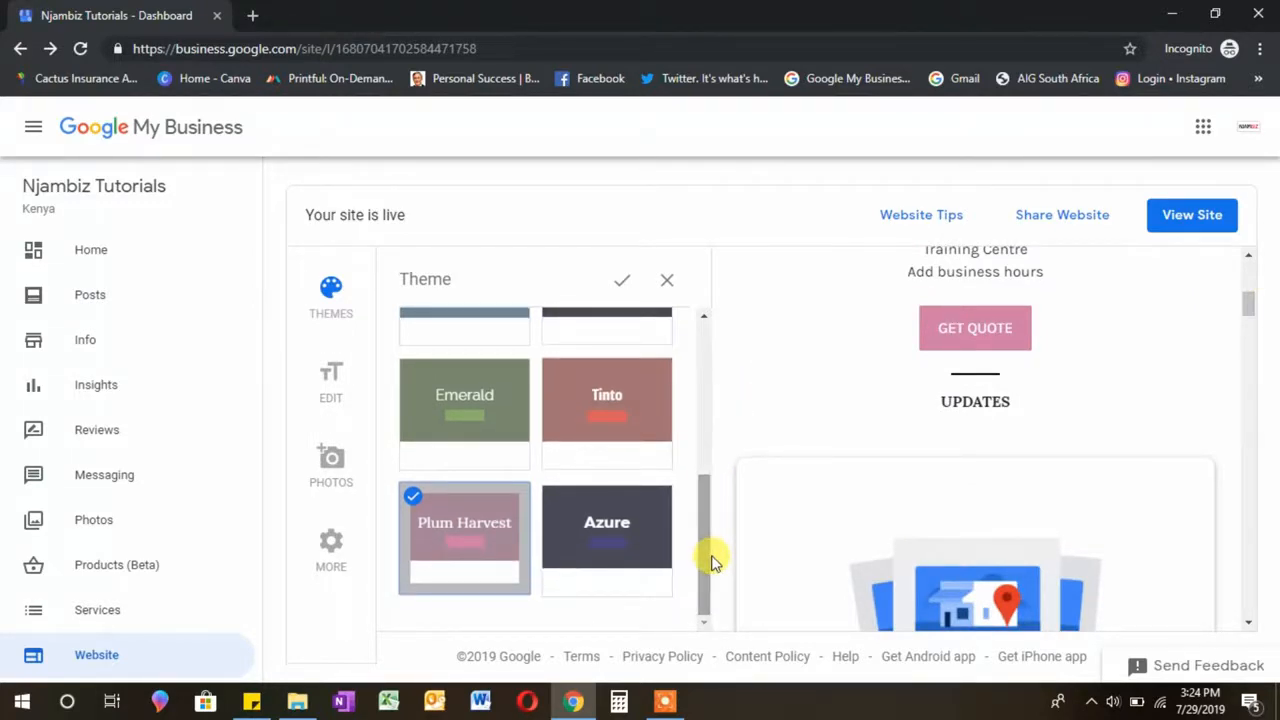
pyautogui.click(617, 416)
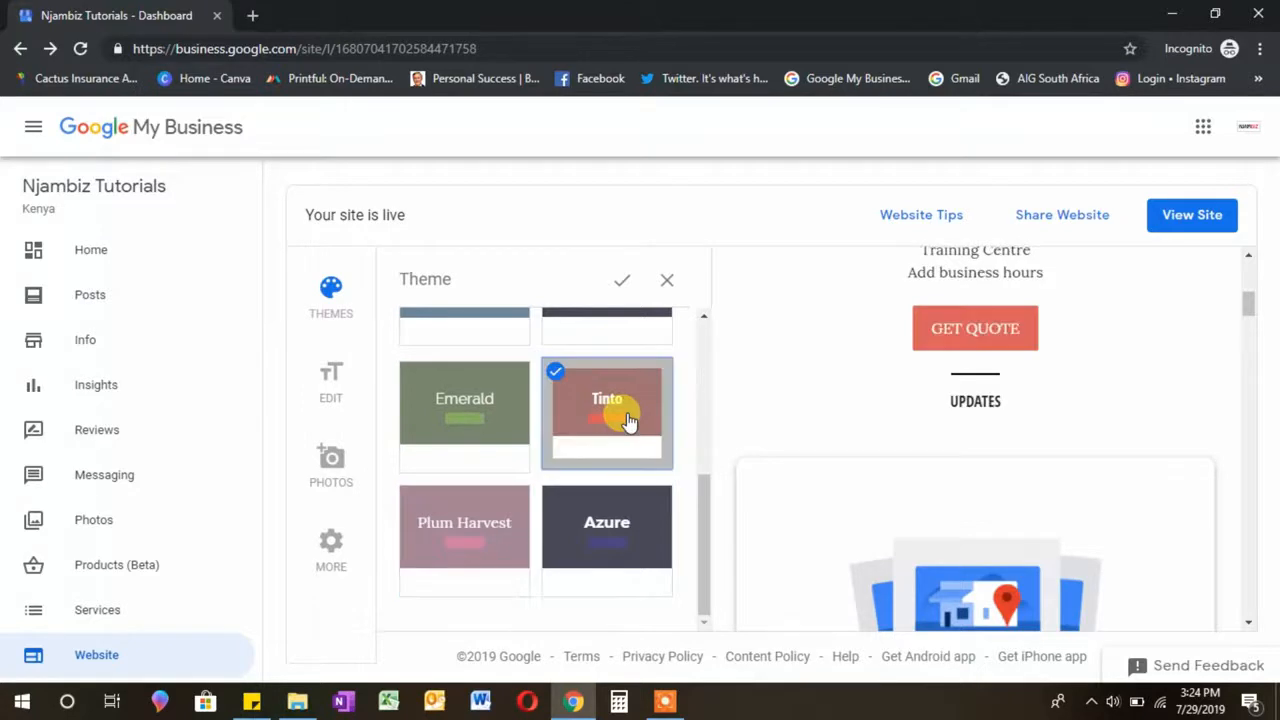
pyautogui.moveTo(1246, 309); pyautogui.dragTo(1250, 302)
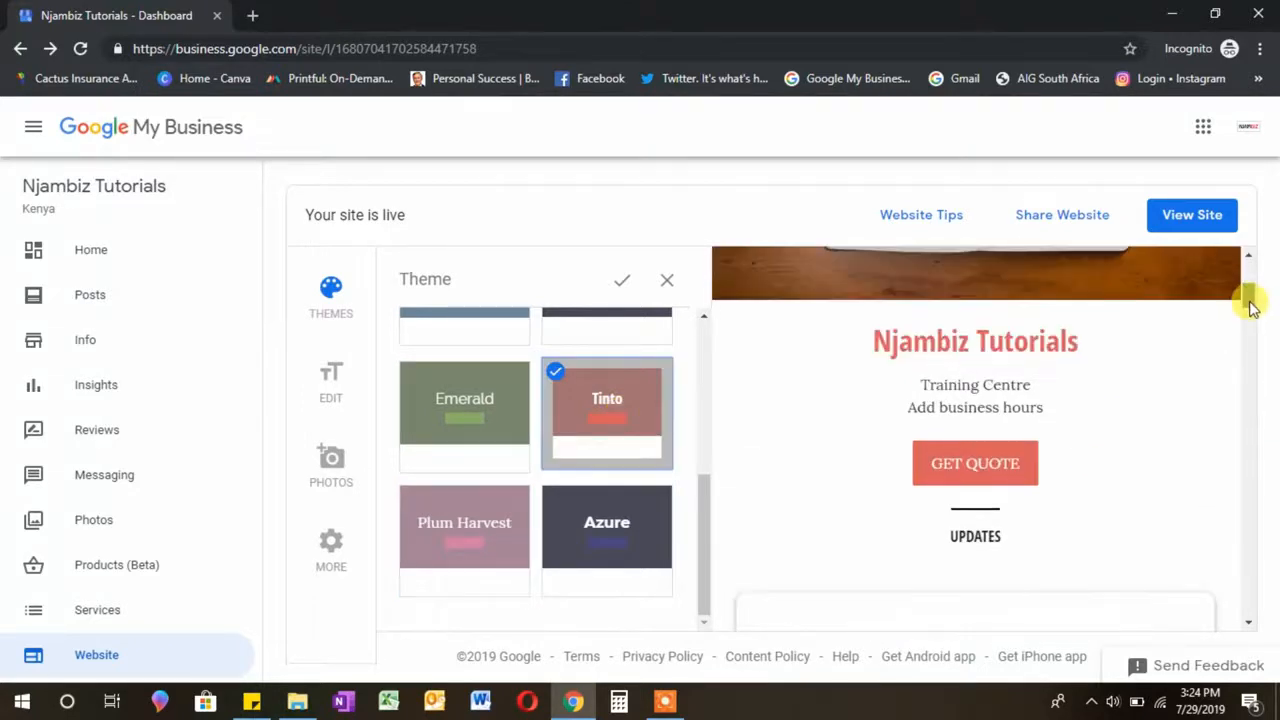
pyautogui.click(495, 514)
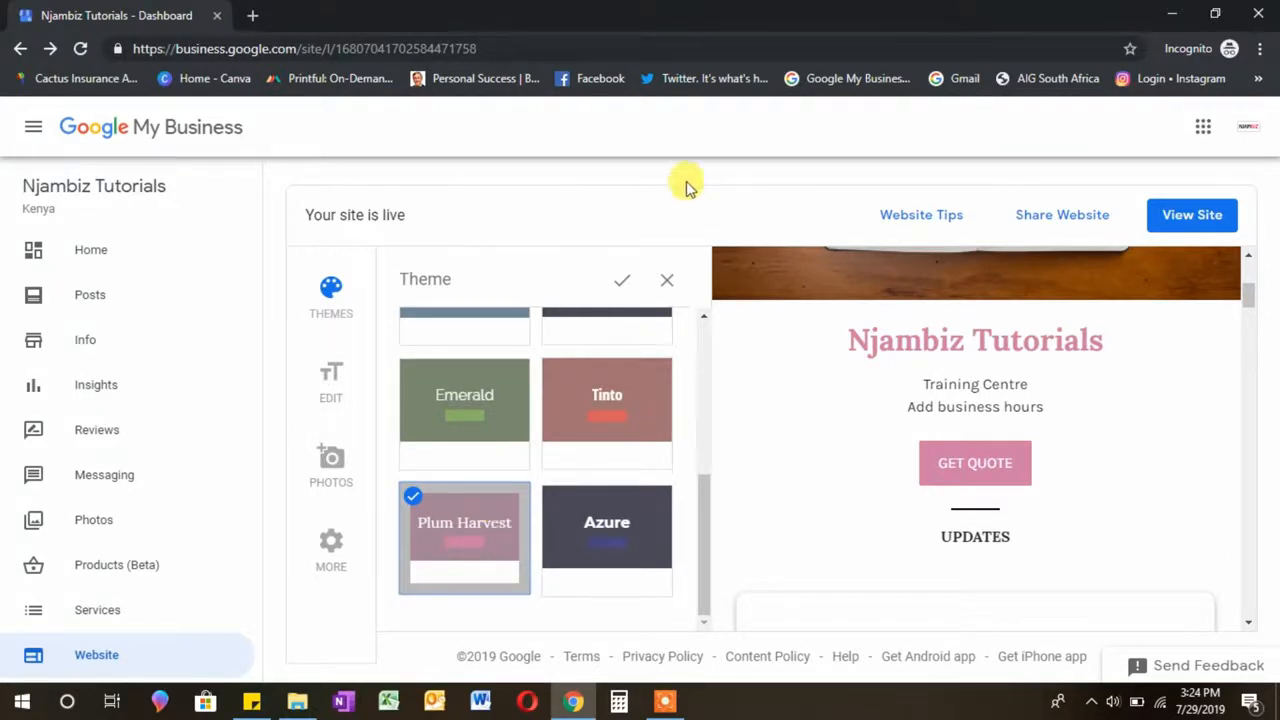
pyautogui.click(621, 281)
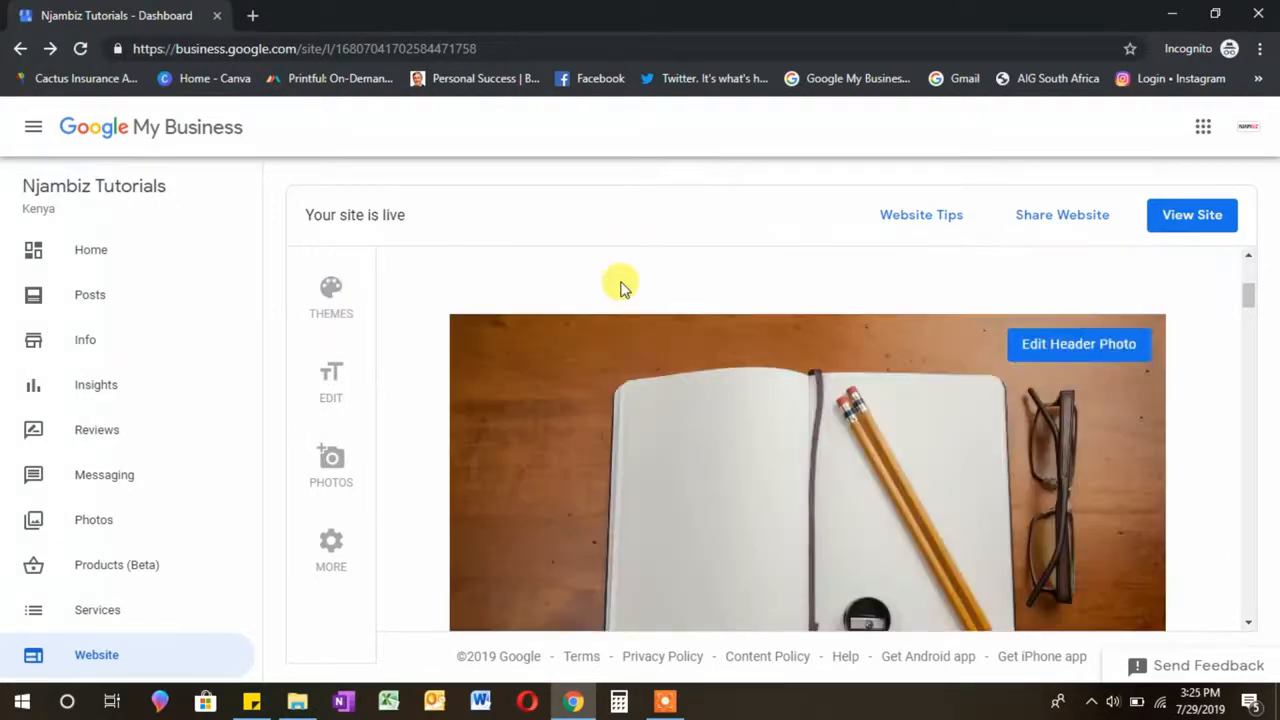
# Step: Open the Edit panel, scroll to the Text section, and select the 'Training Centre' description
pyautogui.click(332, 392)
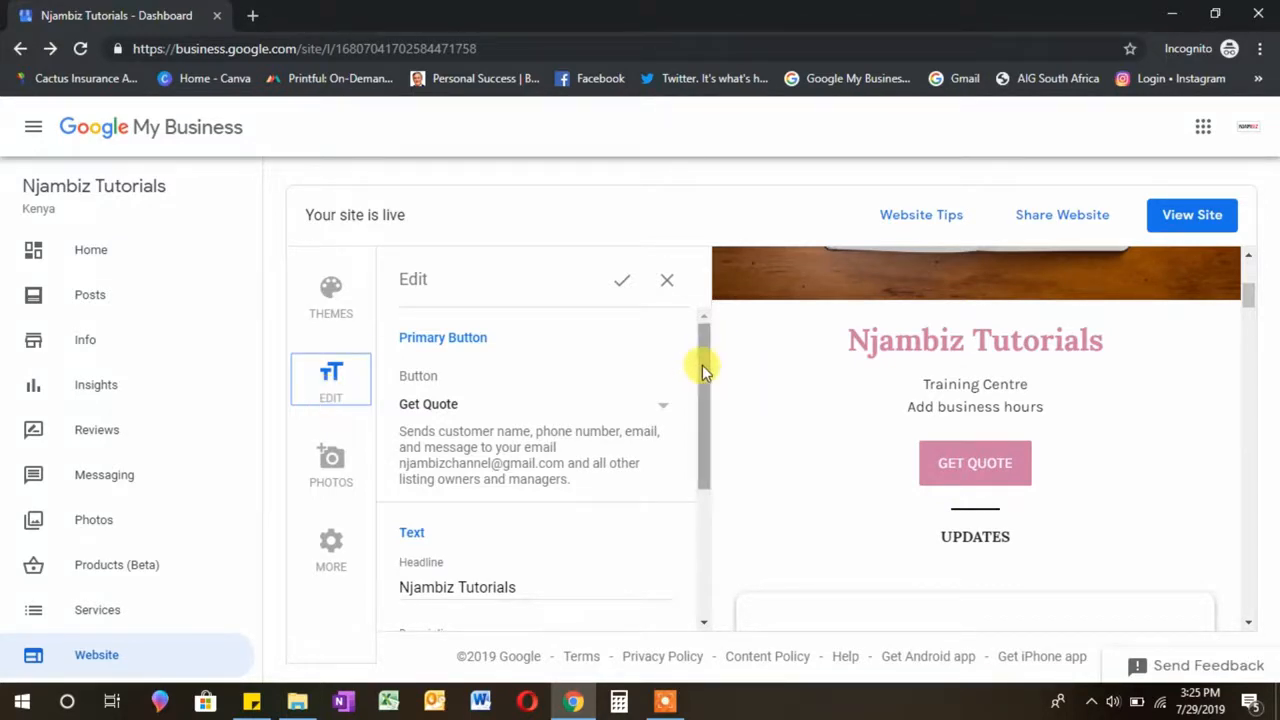
pyautogui.moveTo(702, 365)
pyautogui.mouseDown()
pyautogui.moveTo(706, 520)
pyautogui.moveTo(699, 351)
pyautogui.mouseUp()
pyautogui.moveTo(701, 438); pyautogui.dragTo(705, 480)
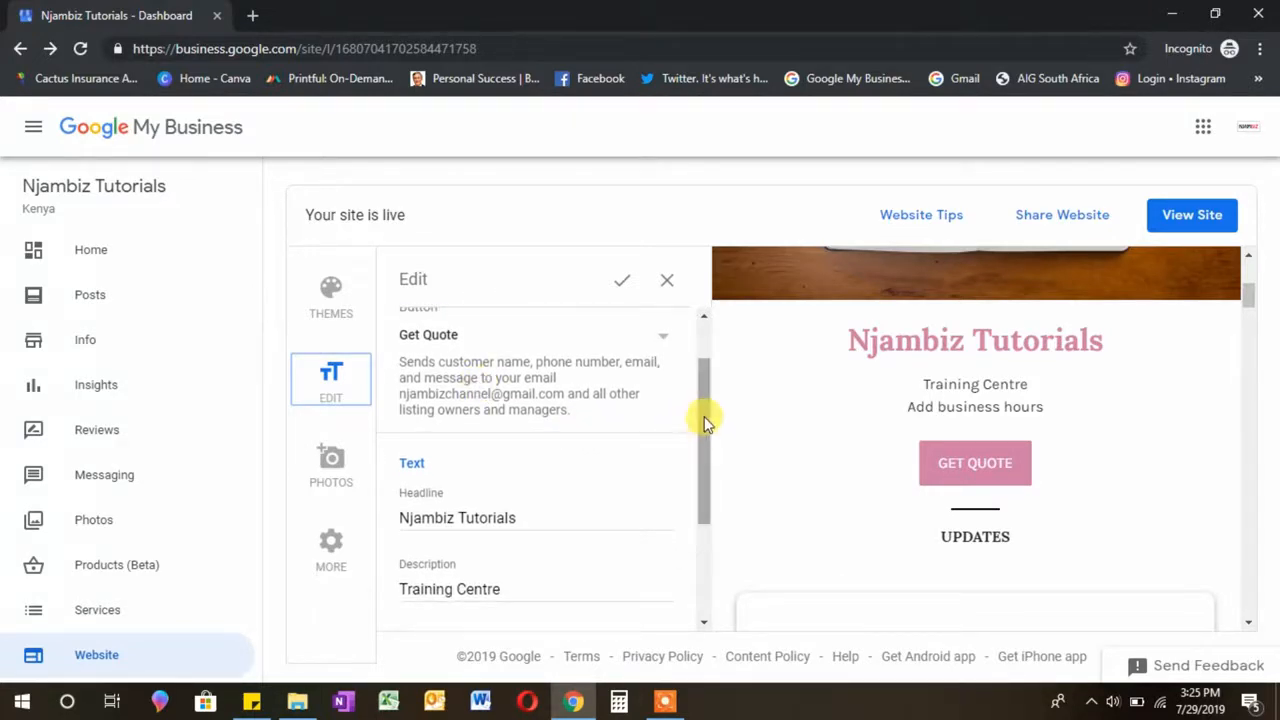
pyautogui.moveTo(703, 420); pyautogui.dragTo(705, 492)
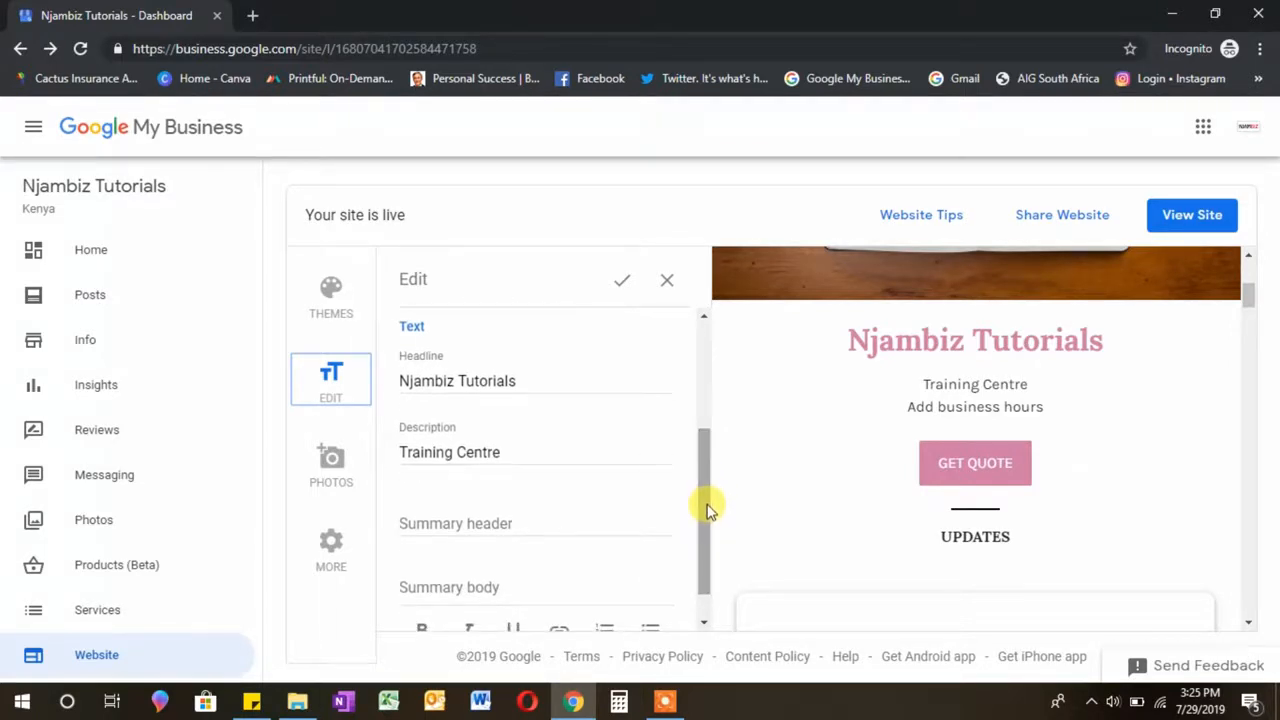
pyautogui.moveTo(510, 452); pyautogui.dragTo(262, 488)
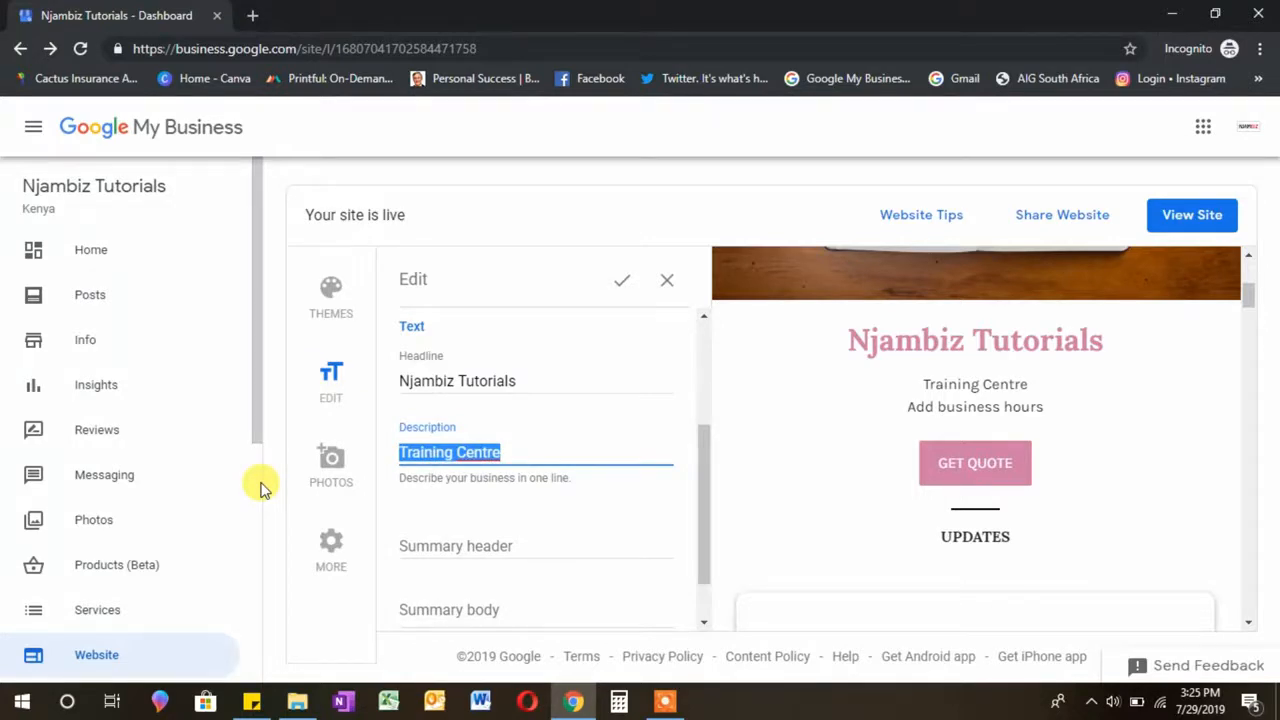
# Step: Change the description from 'Training Centre' to 'Digital Marketing Training'
pyautogui.press('Right')
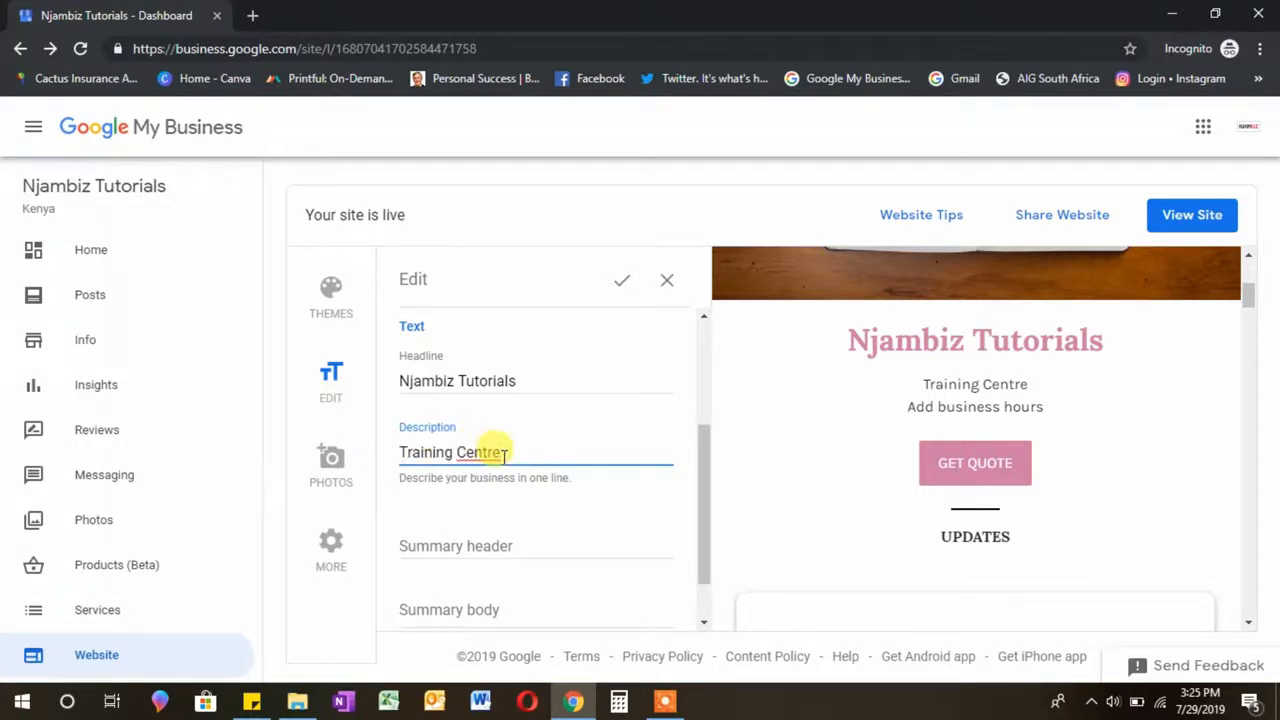
pyautogui.moveTo(505, 452); pyautogui.dragTo(455, 452)
pyautogui.press('BackSpace')
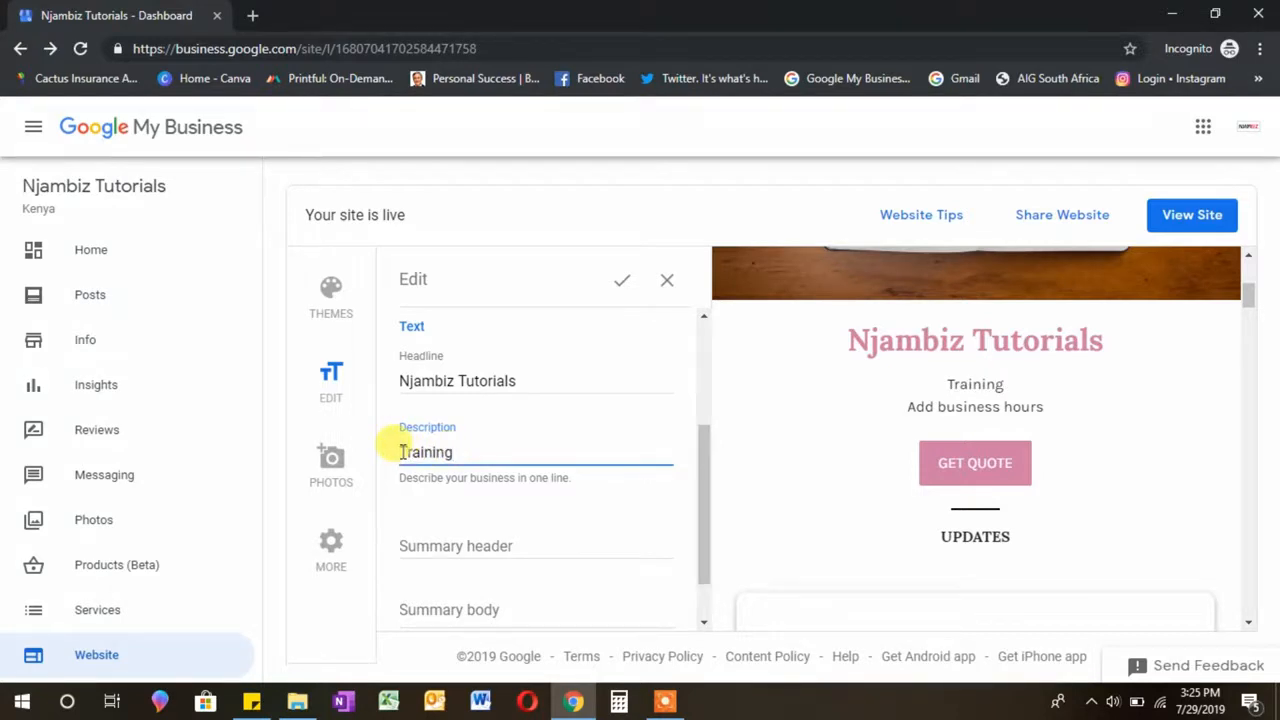
pyautogui.write('Digit')
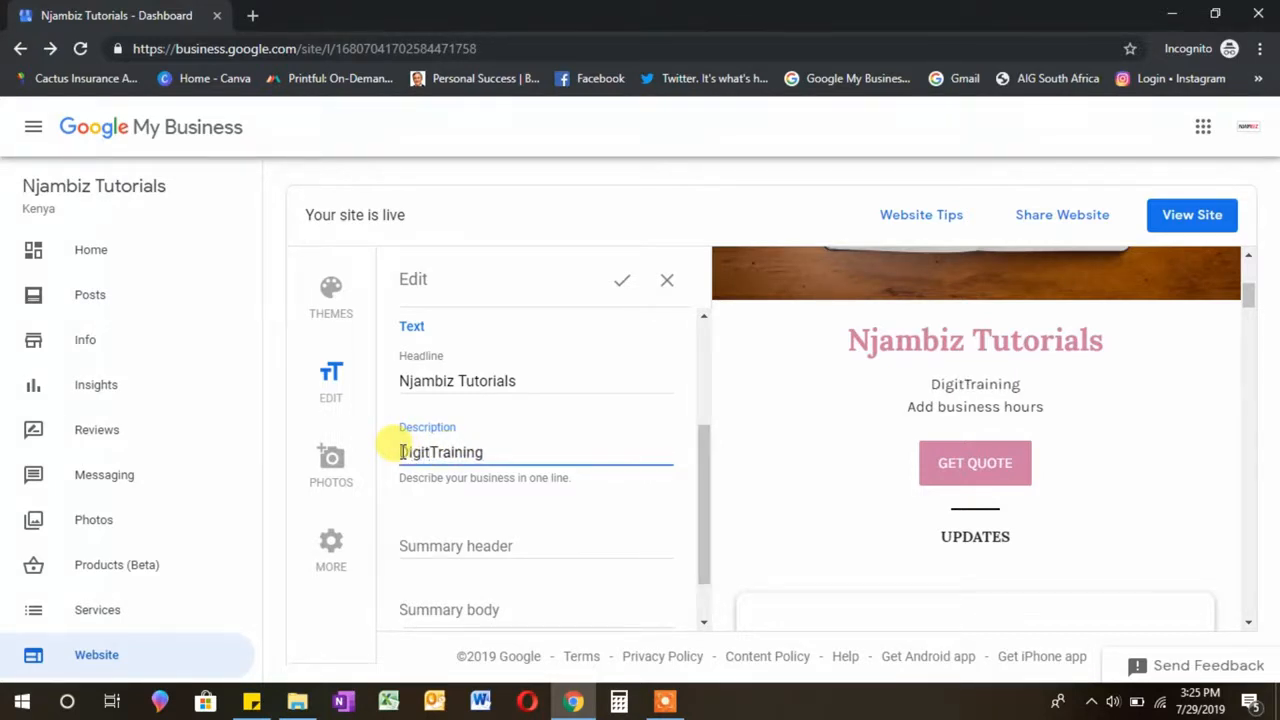
pyautogui.write('al Mar')
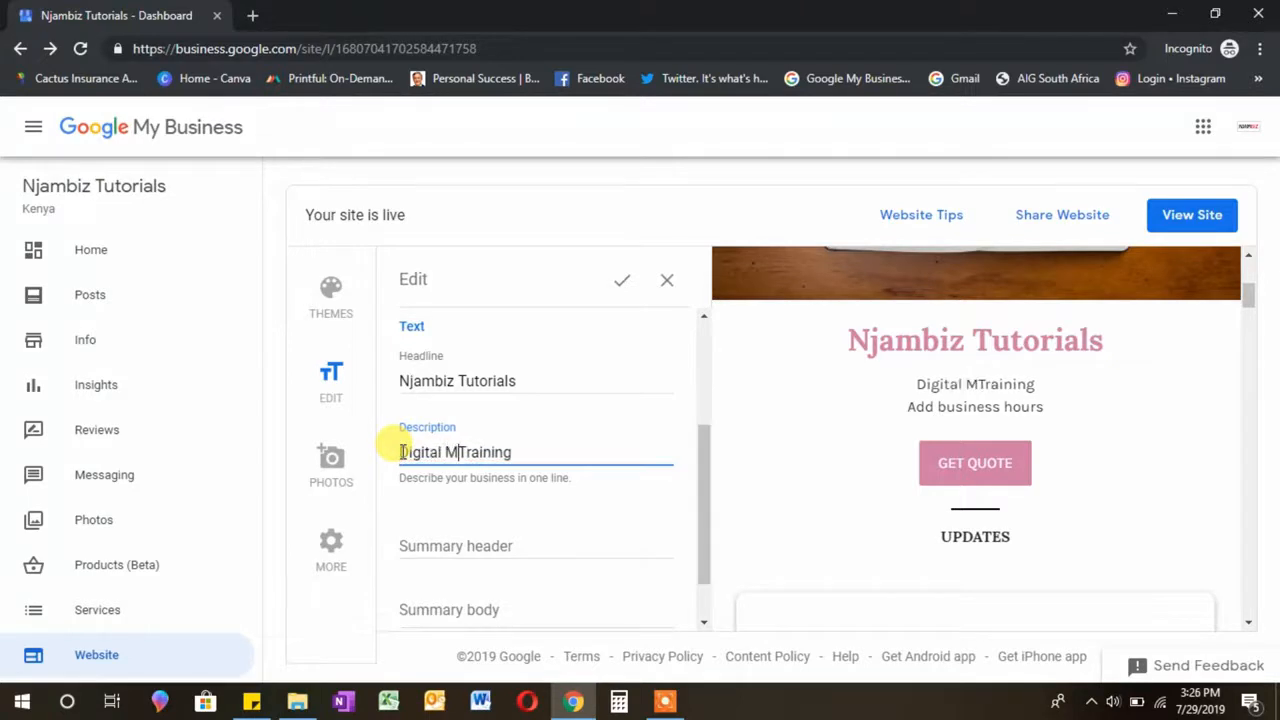
pyautogui.write('keting')
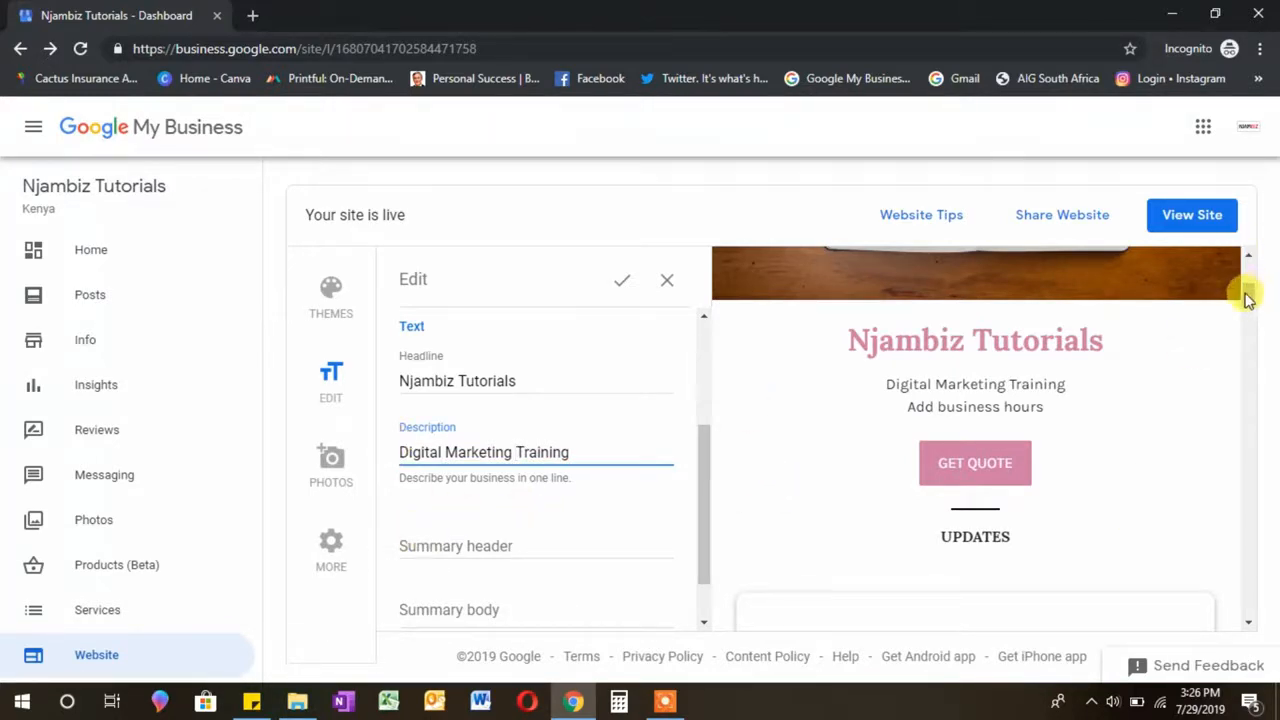
pyautogui.scroll(-1, 1247, 298)
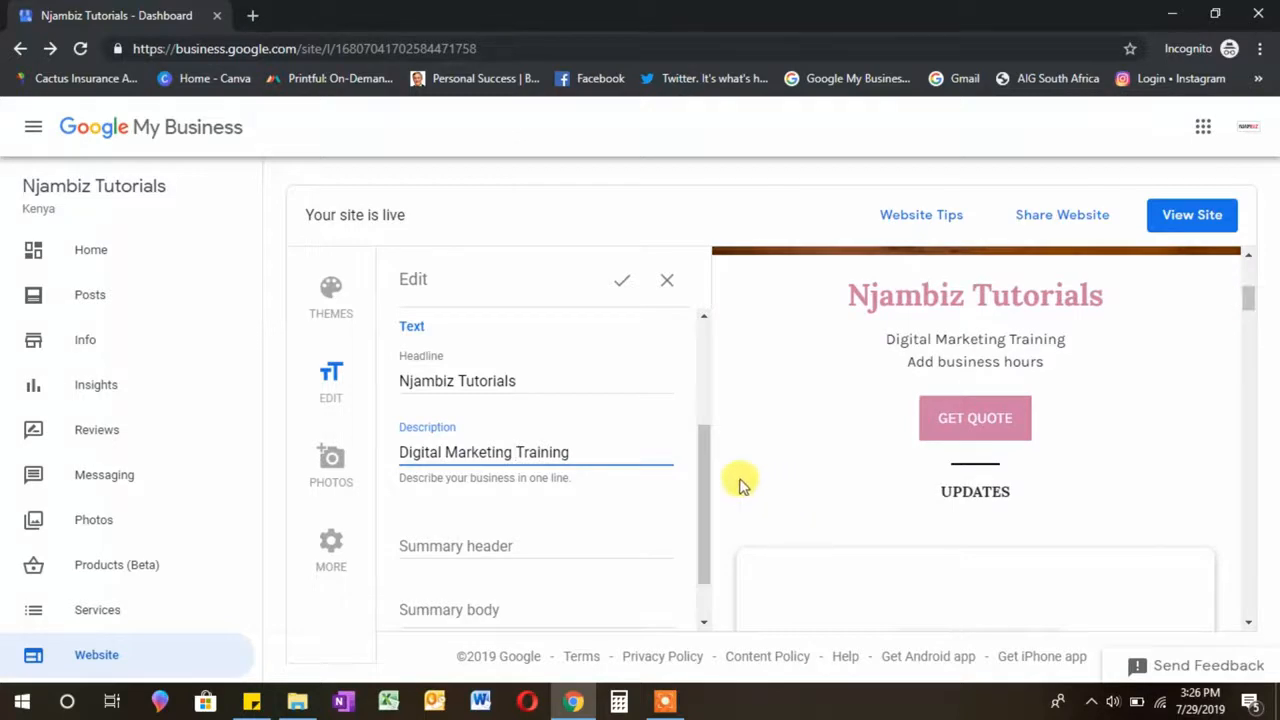
pyautogui.moveTo(706, 480); pyautogui.dragTo(701, 513)
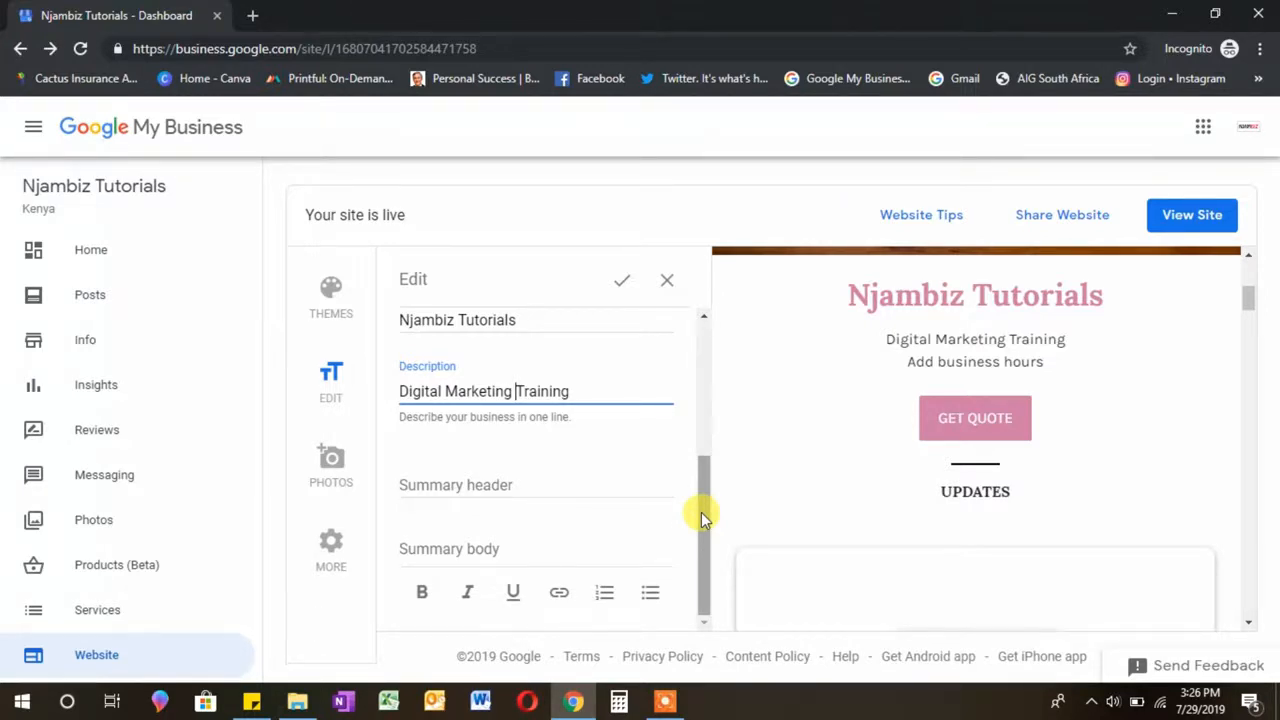
# Step: Type the Summary body about digital marketing training driving website traffic and sales, correcting 'wensite'
pyautogui.click(560, 486)
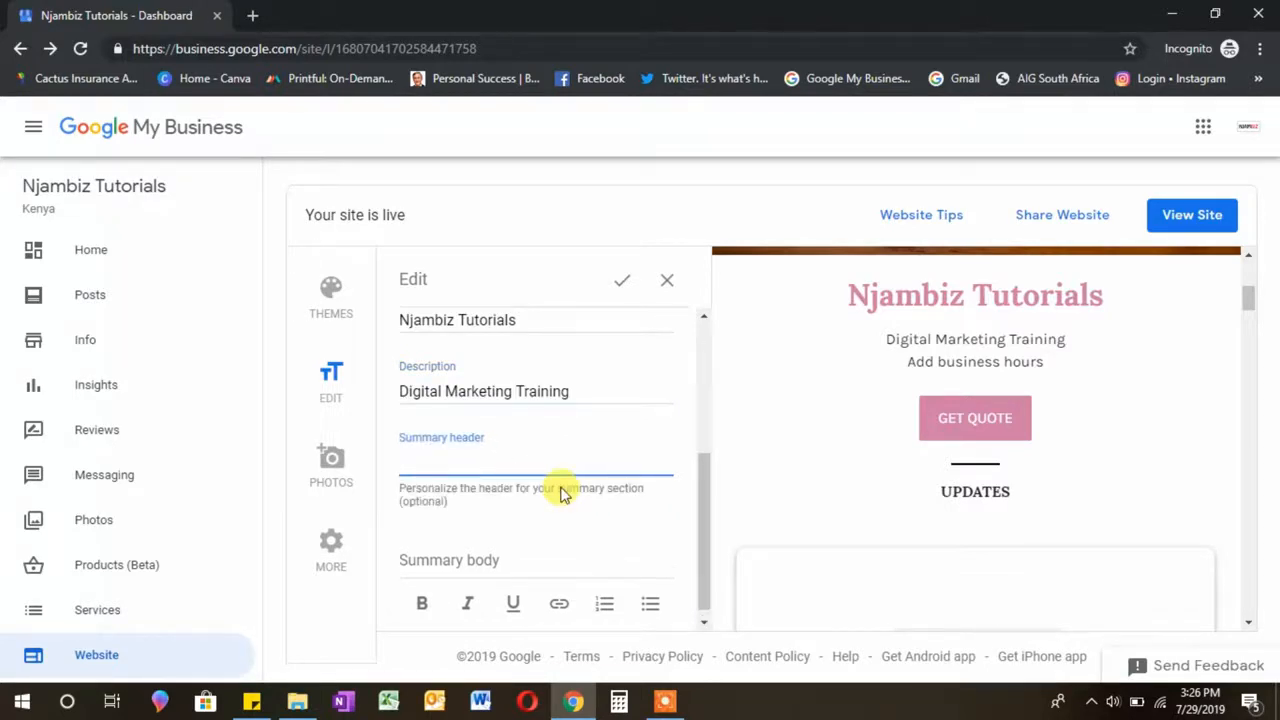
pyautogui.click(457, 553)
pyautogui.write('We provide digital marketing training')
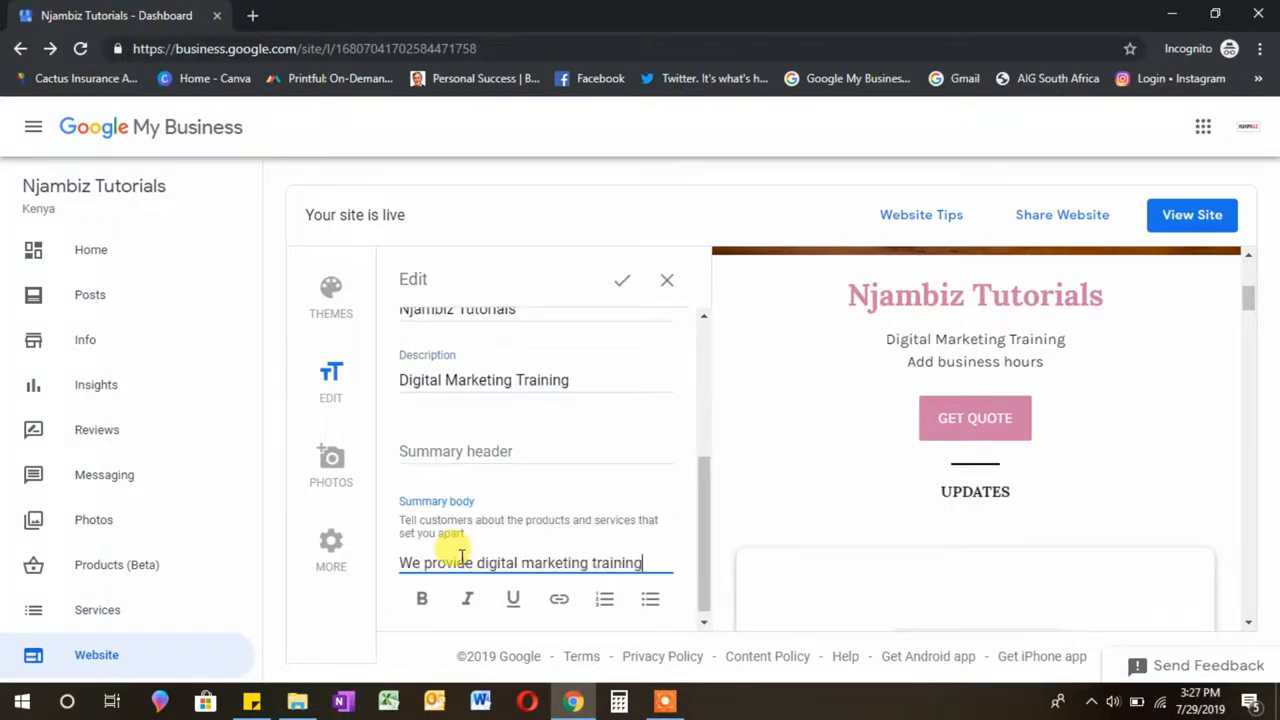
pyautogui.write(' and tutorials to a')
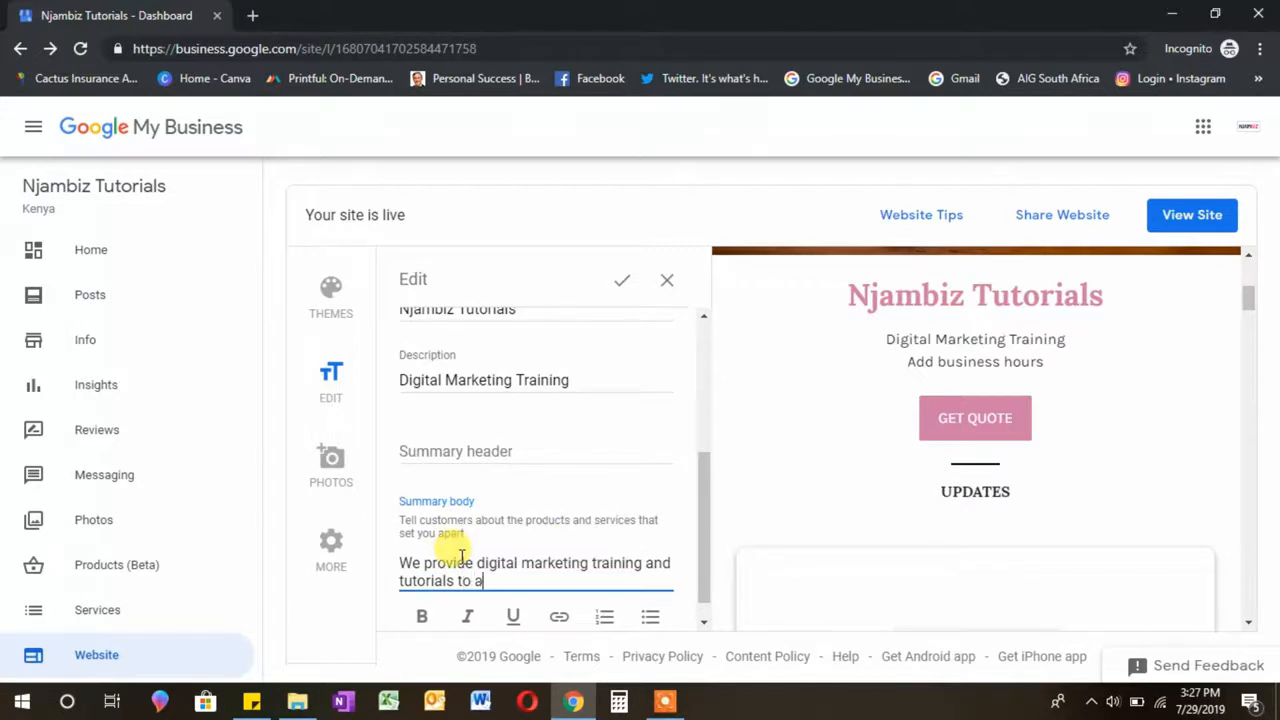
pyautogui.write('ssist ')
pyautogui.write('your business in setting up a')
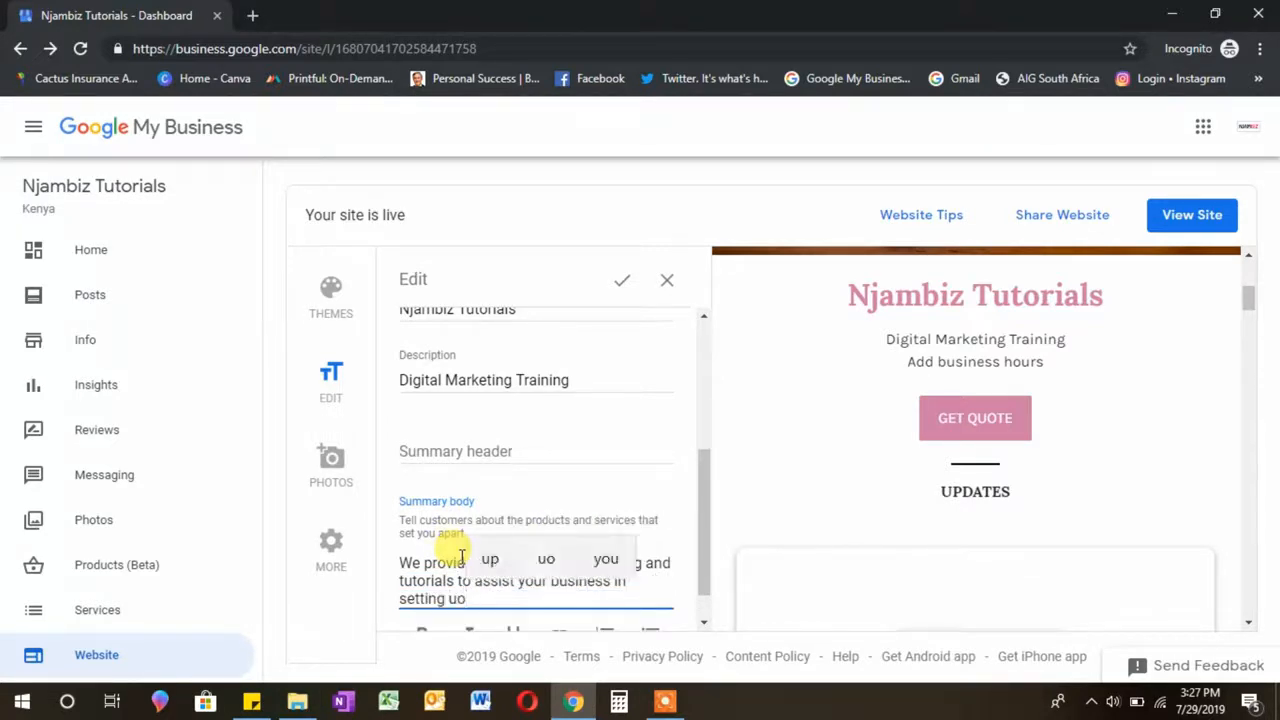
pyautogui.write('n effective and ')
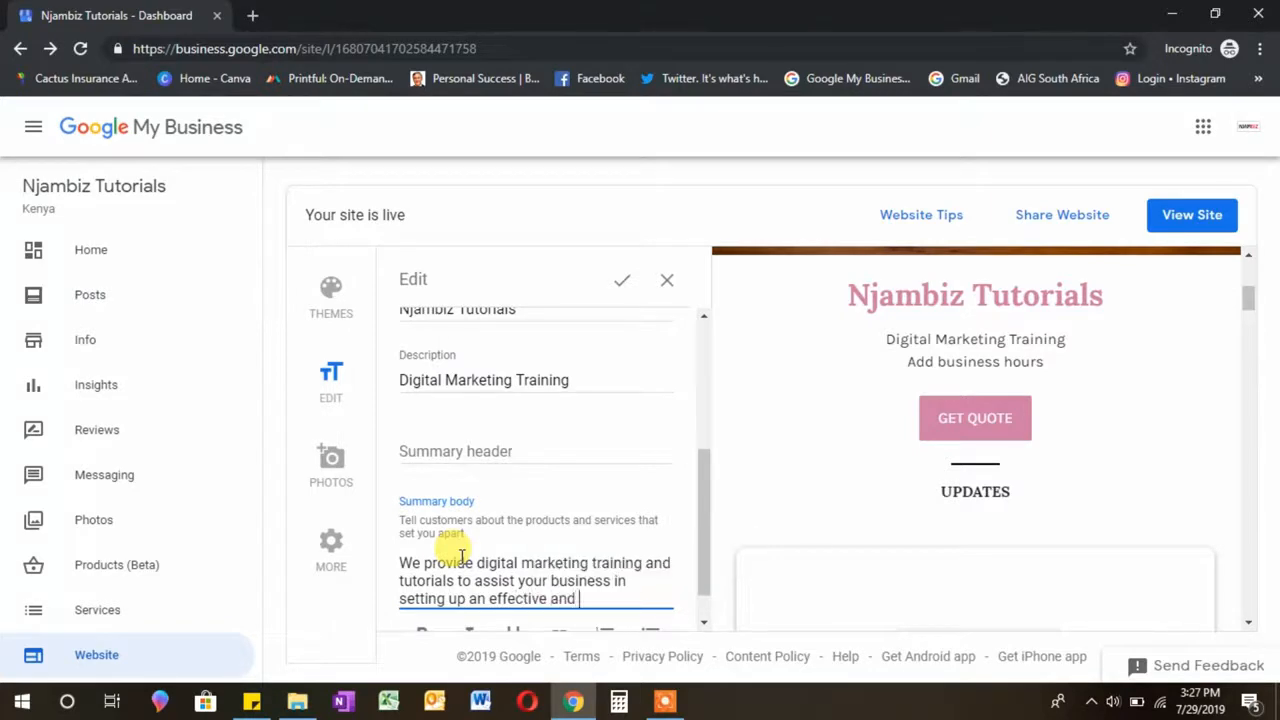
pyautogui.write('strong online pre')
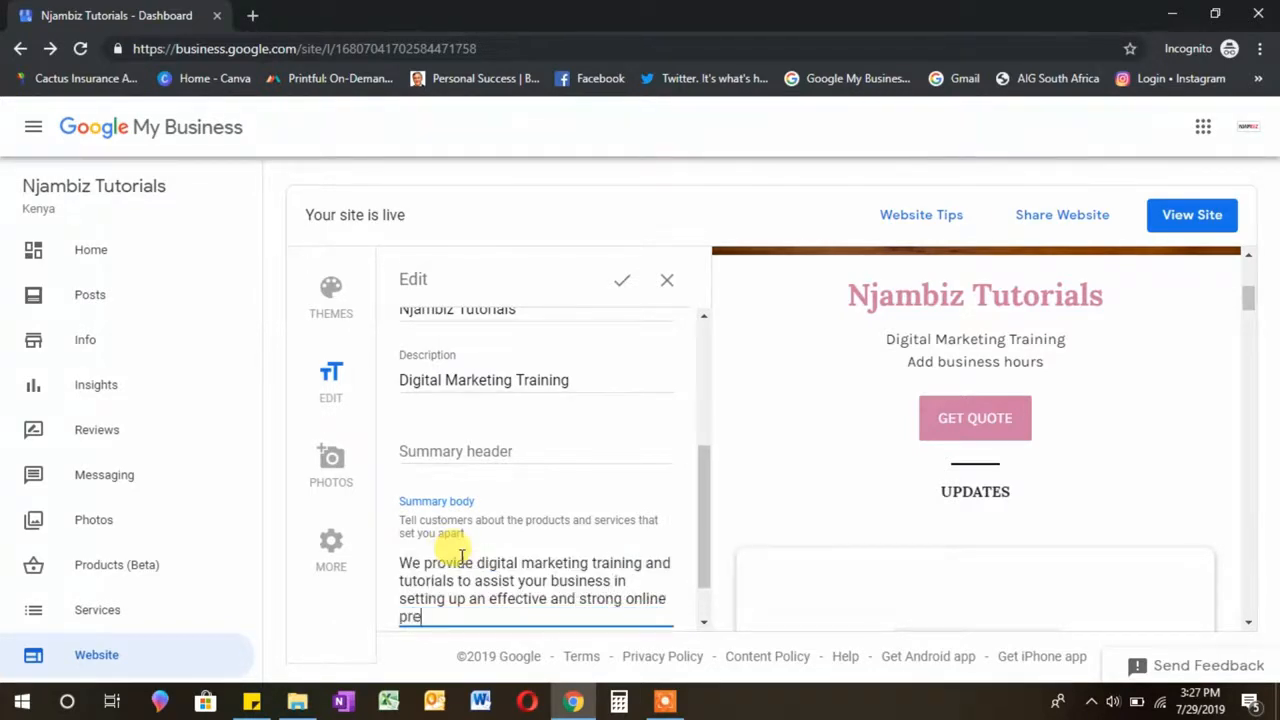
pyautogui.write('sence that results in traffuc ')
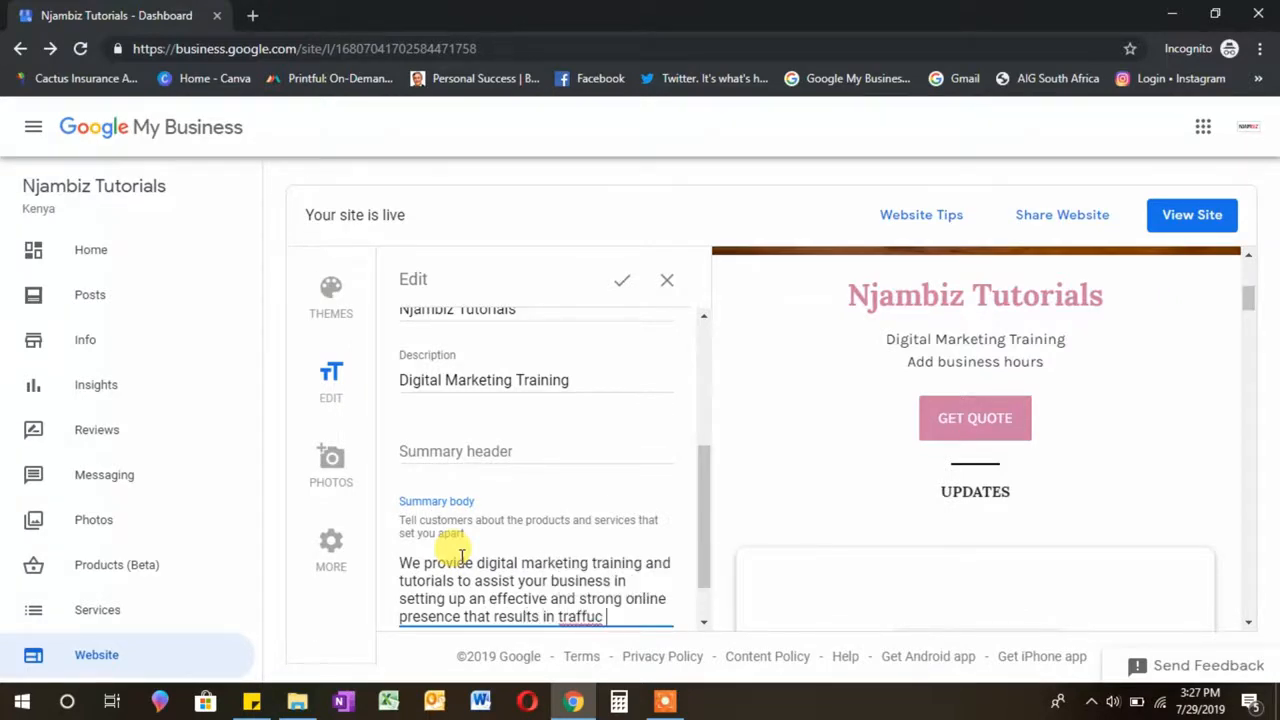
pyautogui.press('BackSpace')
pyautogui.press('BackSpace')
pyautogui.press('BackSpace')
pyautogui.write('ic to your wen')
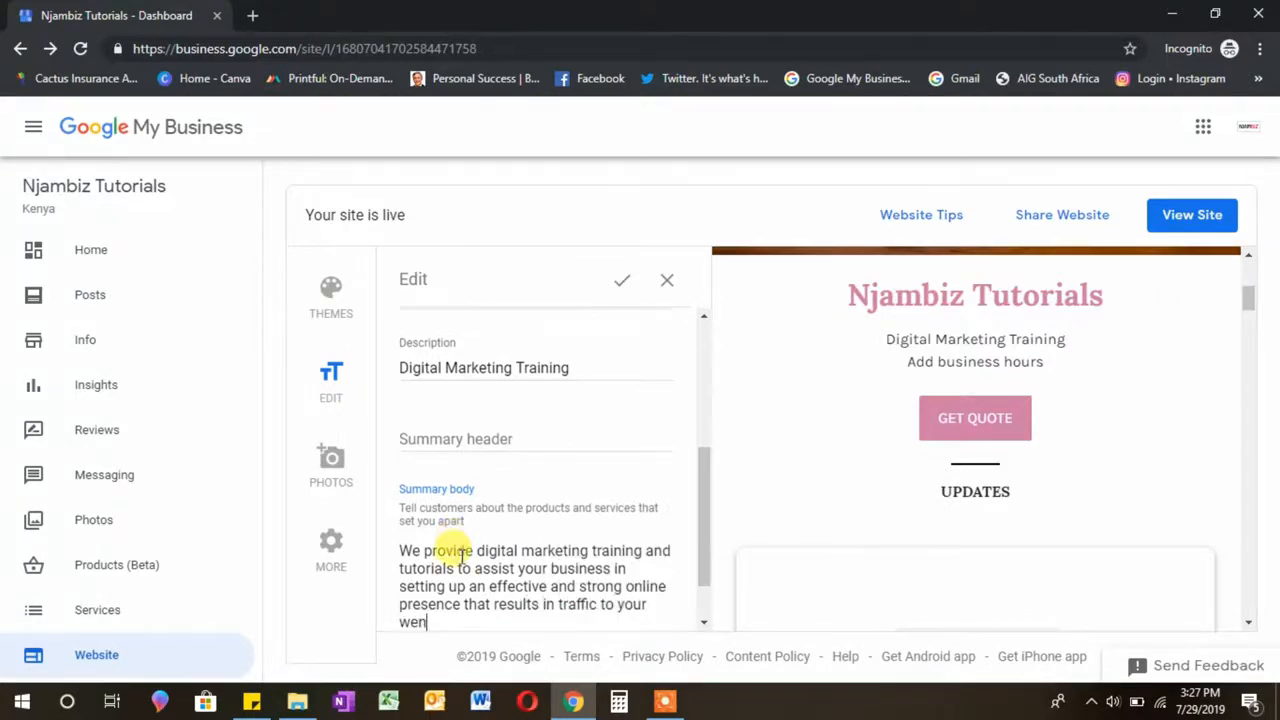
pyautogui.write('site and')
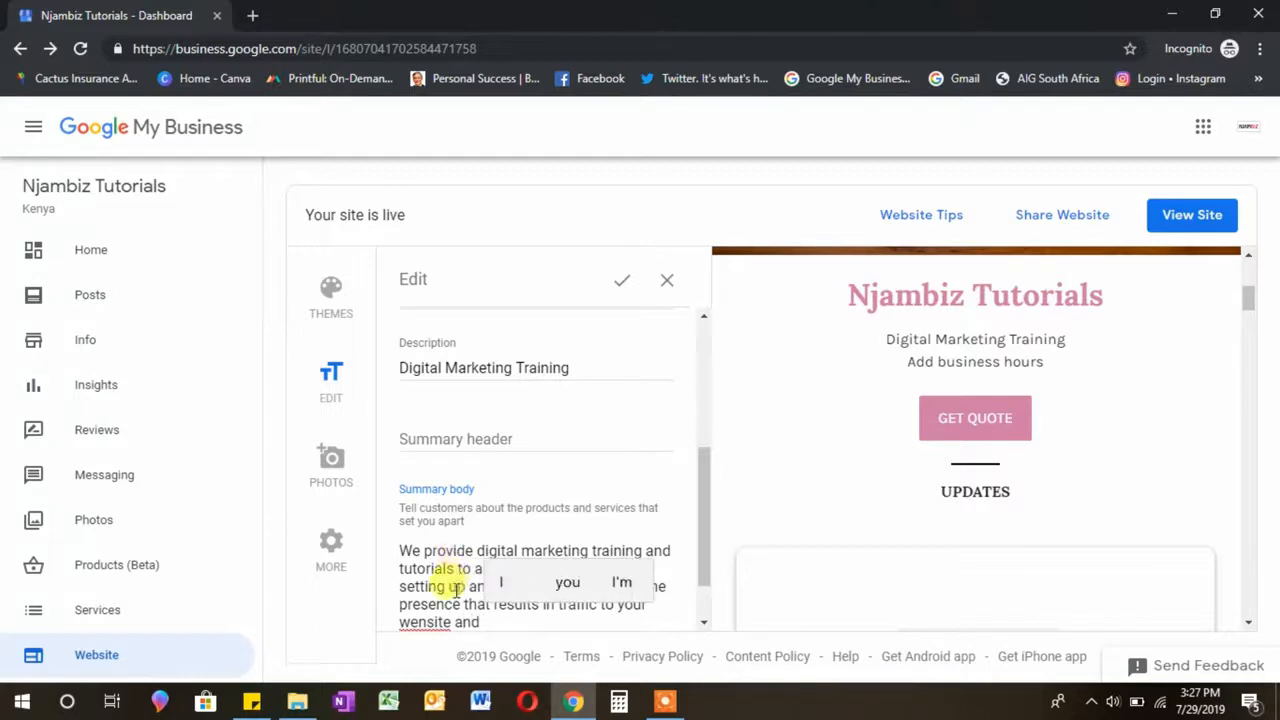
pyautogui.click(427, 622)
pyautogui.press('BackSpace')
pyautogui.write('bsite and ')
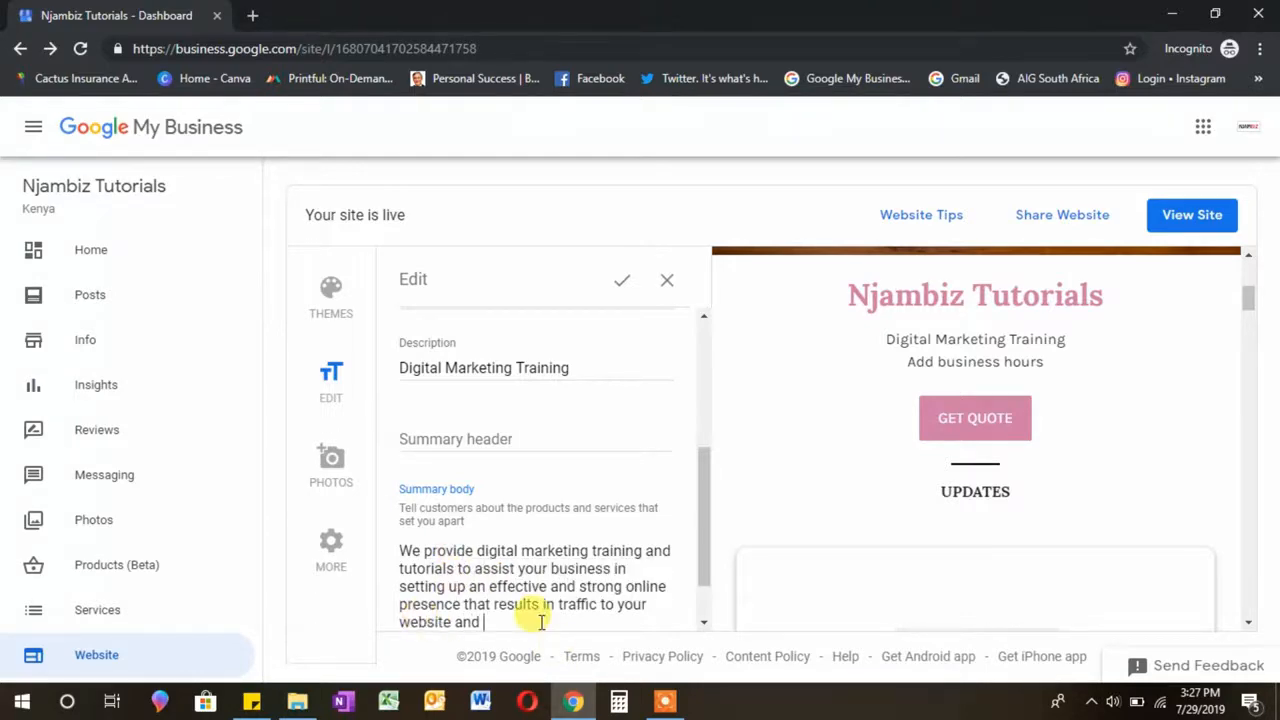
pyautogui.write('ultimatel')
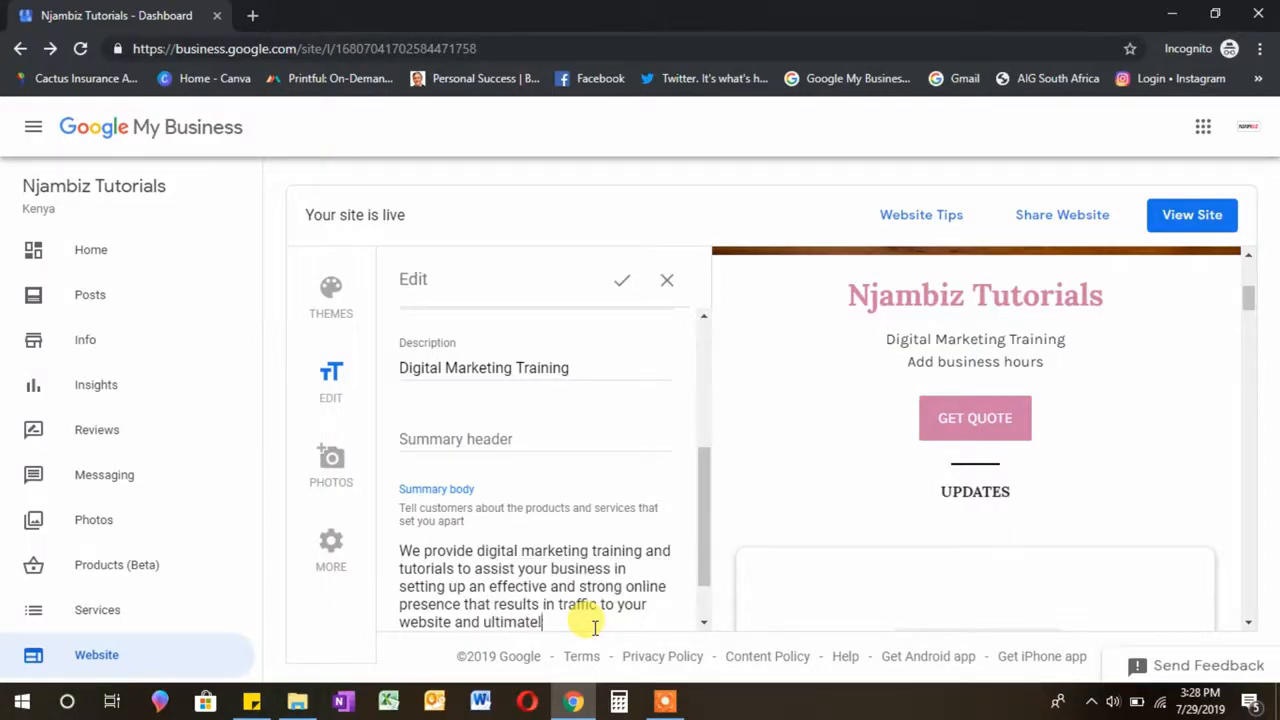
pyautogui.write('y results into ')
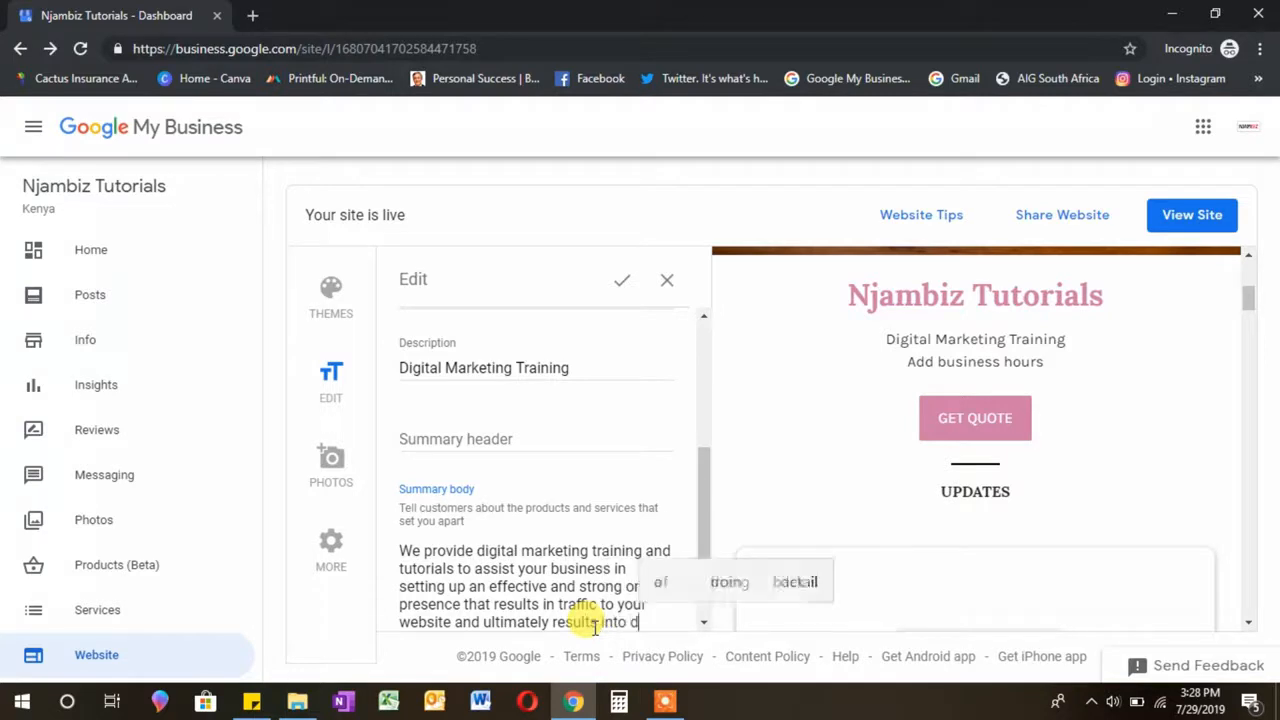
pyautogui.write('sales.')
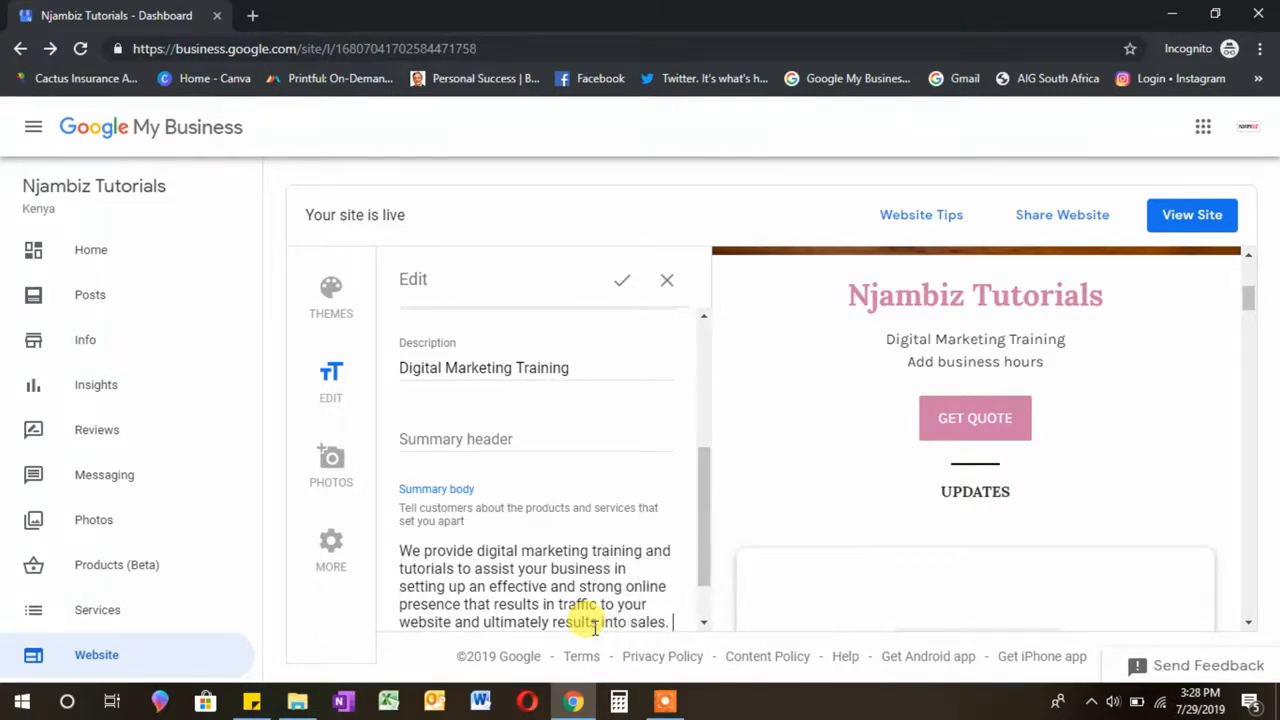
pyautogui.moveTo(709, 573); pyautogui.dragTo(709, 608)
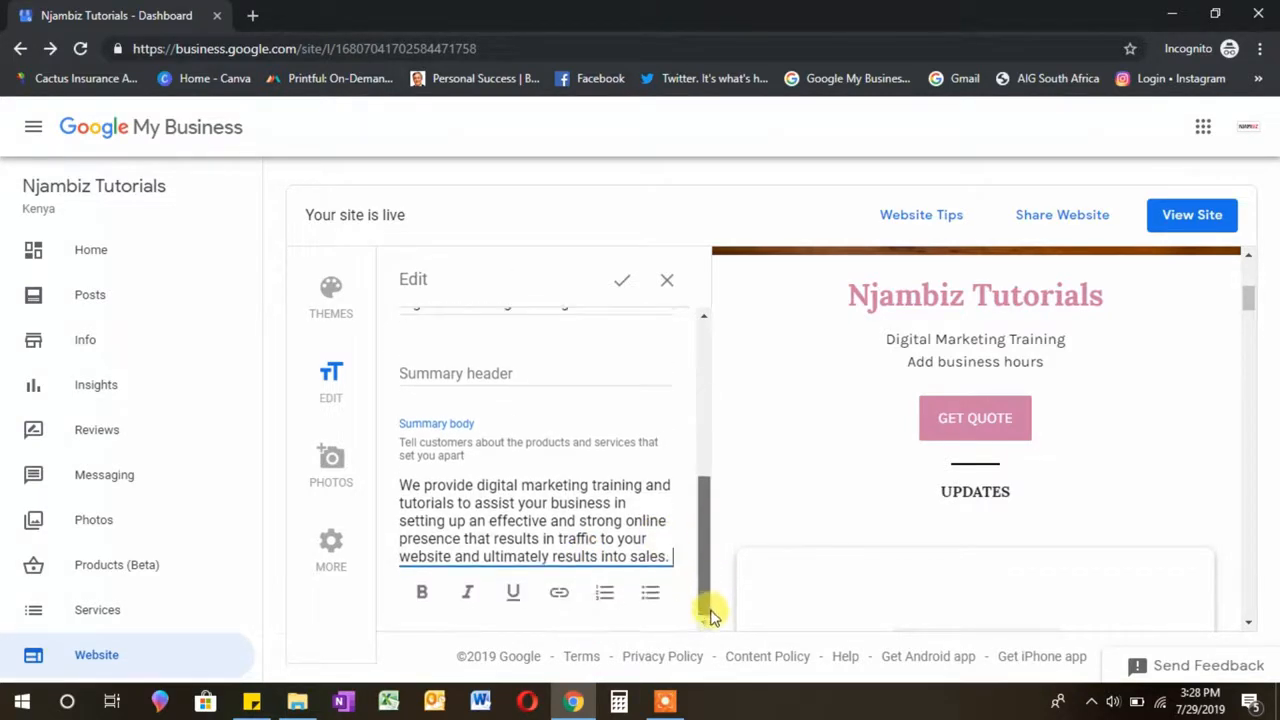
# Step: Save the website text edits, then start a new services section from the Services card
pyautogui.click(619, 290)
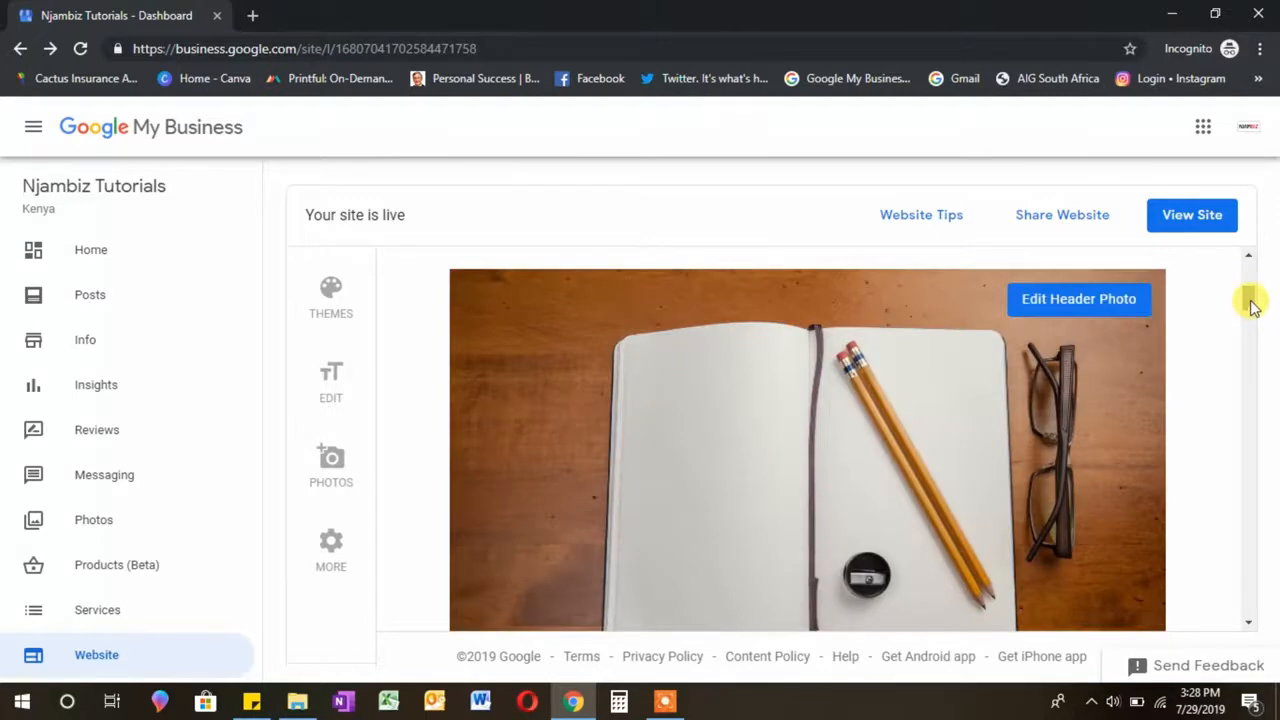
pyautogui.moveTo(1252, 300)
pyautogui.mouseDown()
pyautogui.moveTo(1249, 351)
pyautogui.moveTo(1260, 280)
pyautogui.mouseUp()
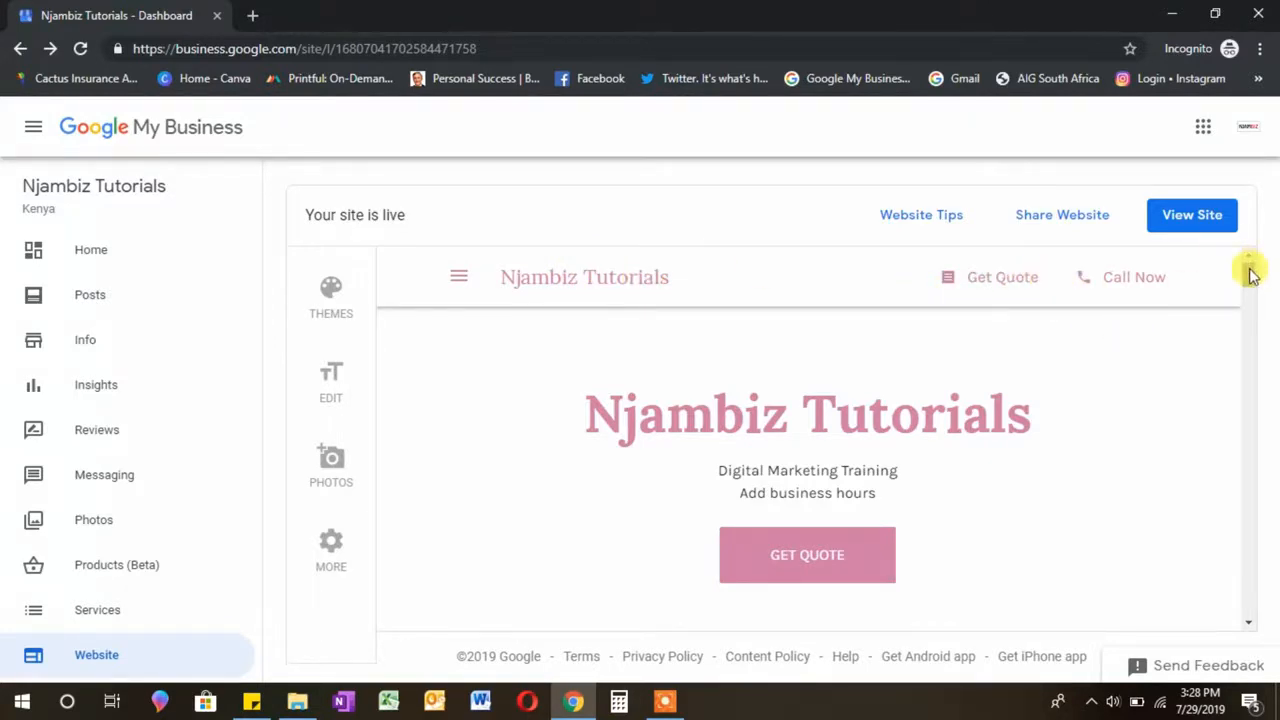
pyautogui.moveTo(1250, 270); pyautogui.dragTo(1251, 331)
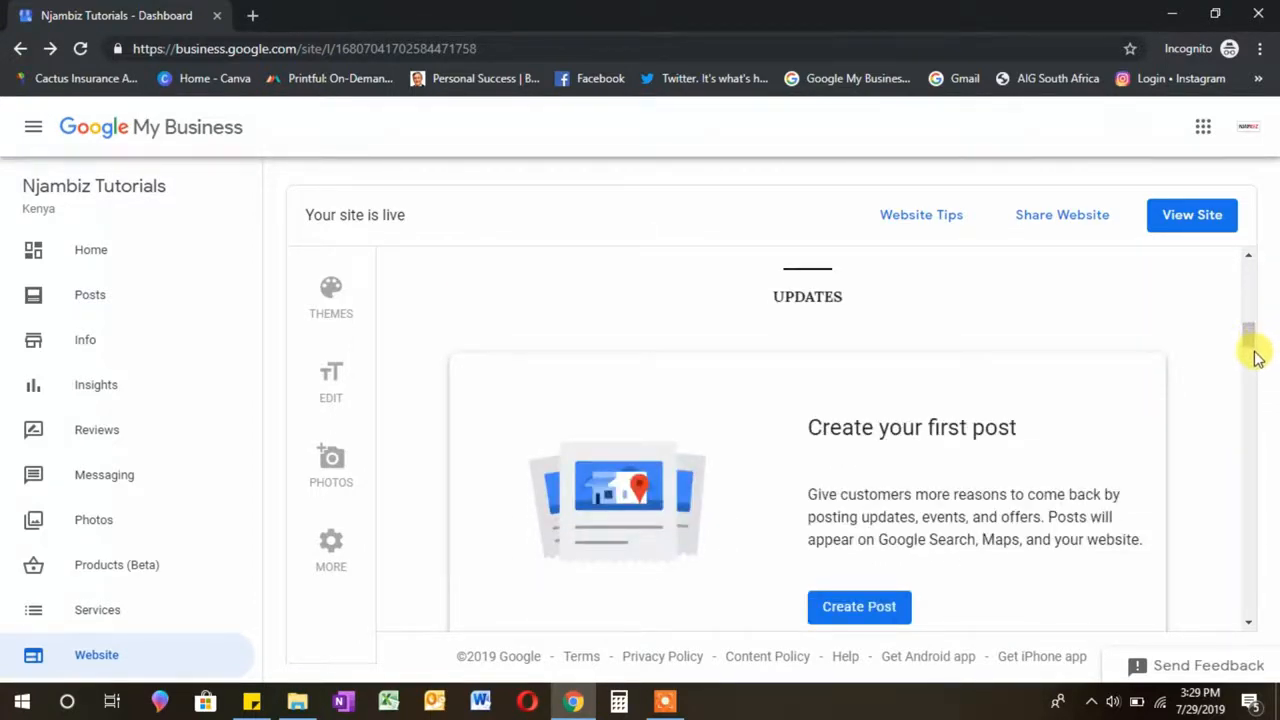
pyautogui.moveTo(1249, 334); pyautogui.dragTo(1249, 342)
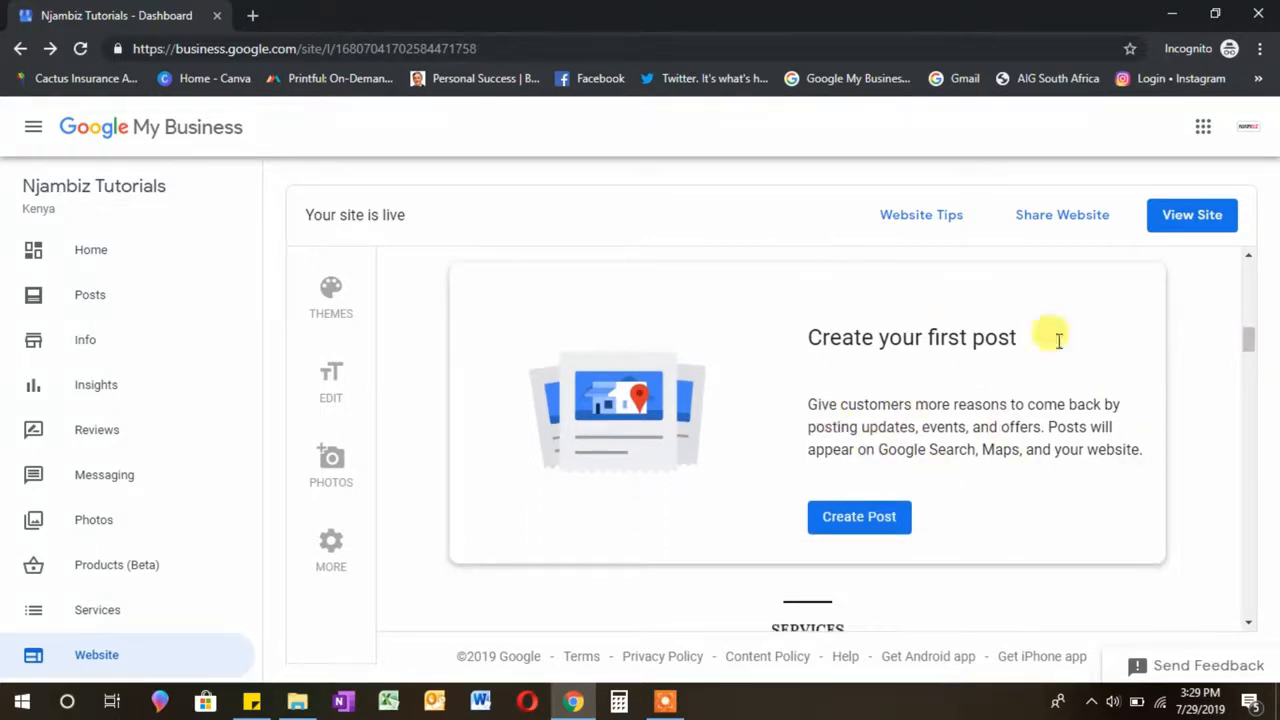
pyautogui.moveTo(1249, 342); pyautogui.dragTo(1252, 370)
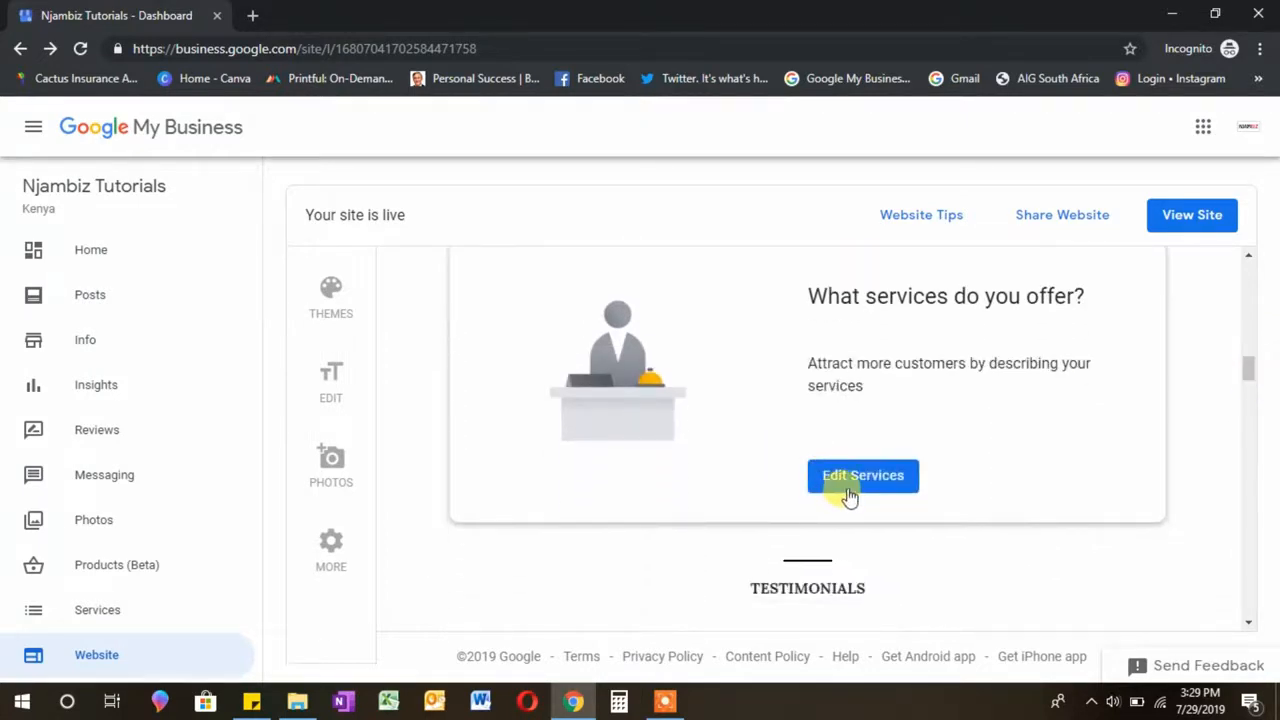
pyautogui.click(848, 494)
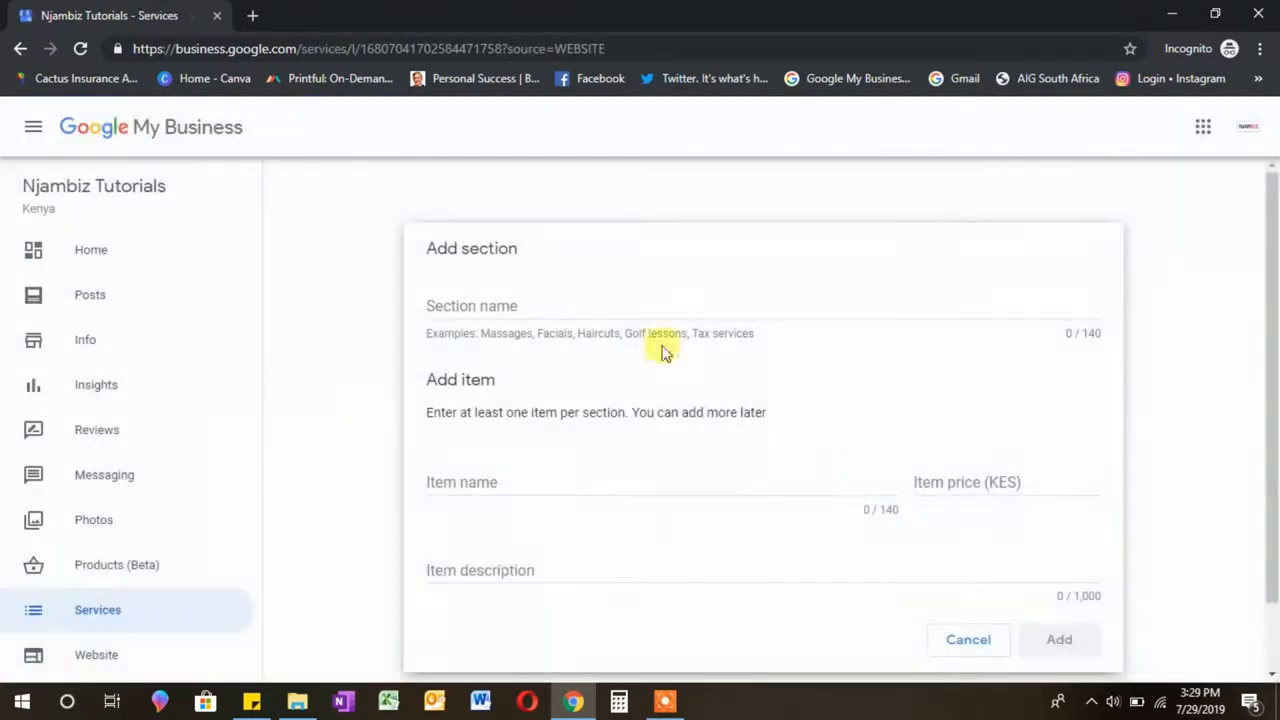
pyautogui.click(470, 306)
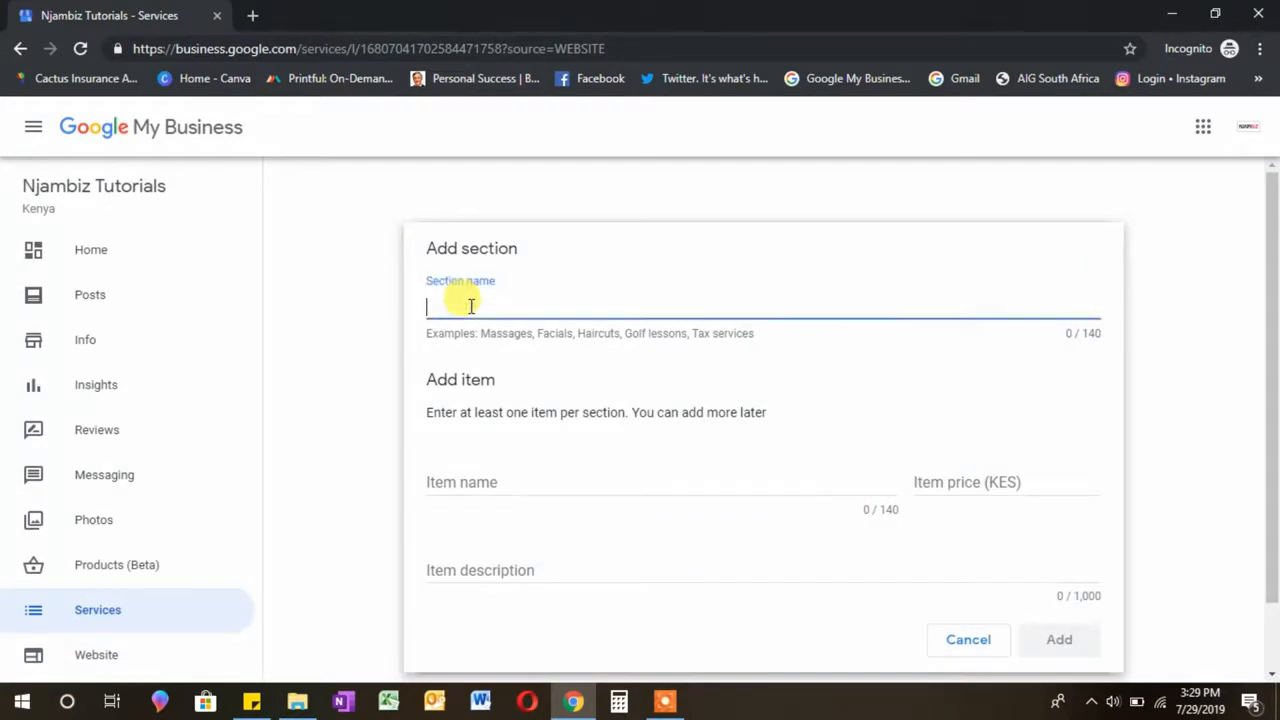
# Step: Name the section Digital Marketing Training and add Social media marketing described as 'Google ads and Google Business'
pyautogui.write('Digital ')
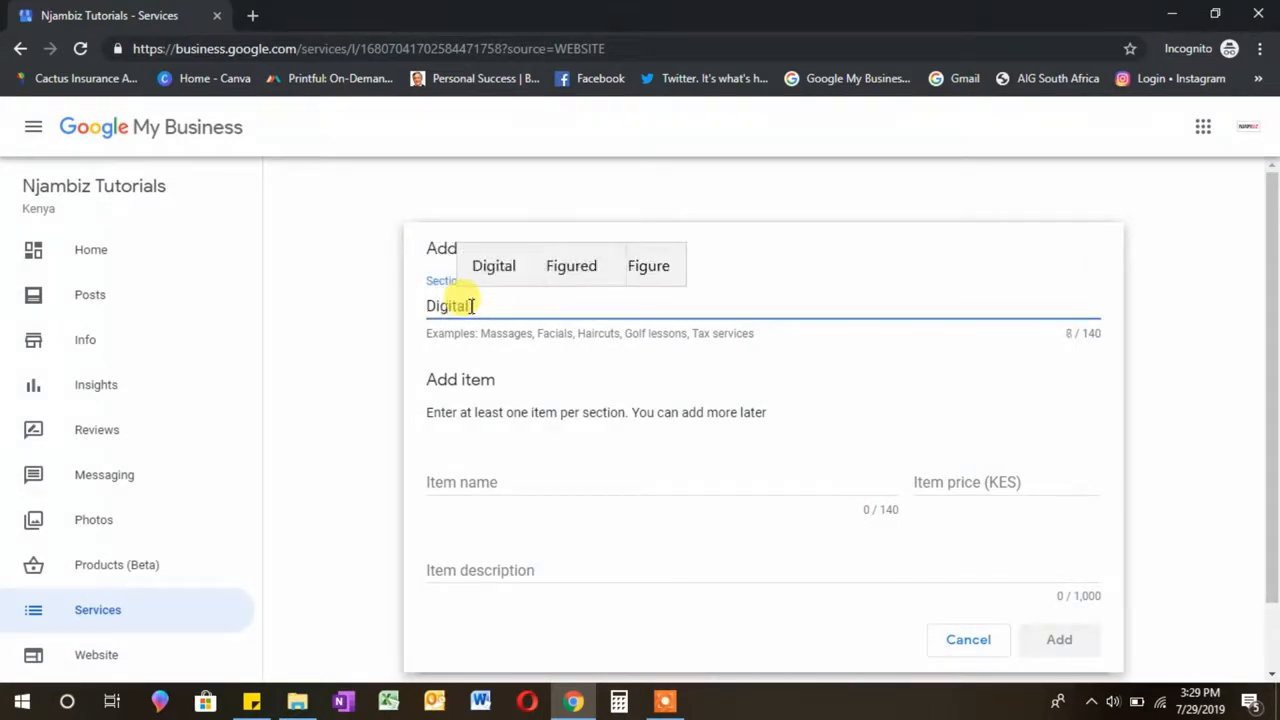
pyautogui.write('Marketing Training')
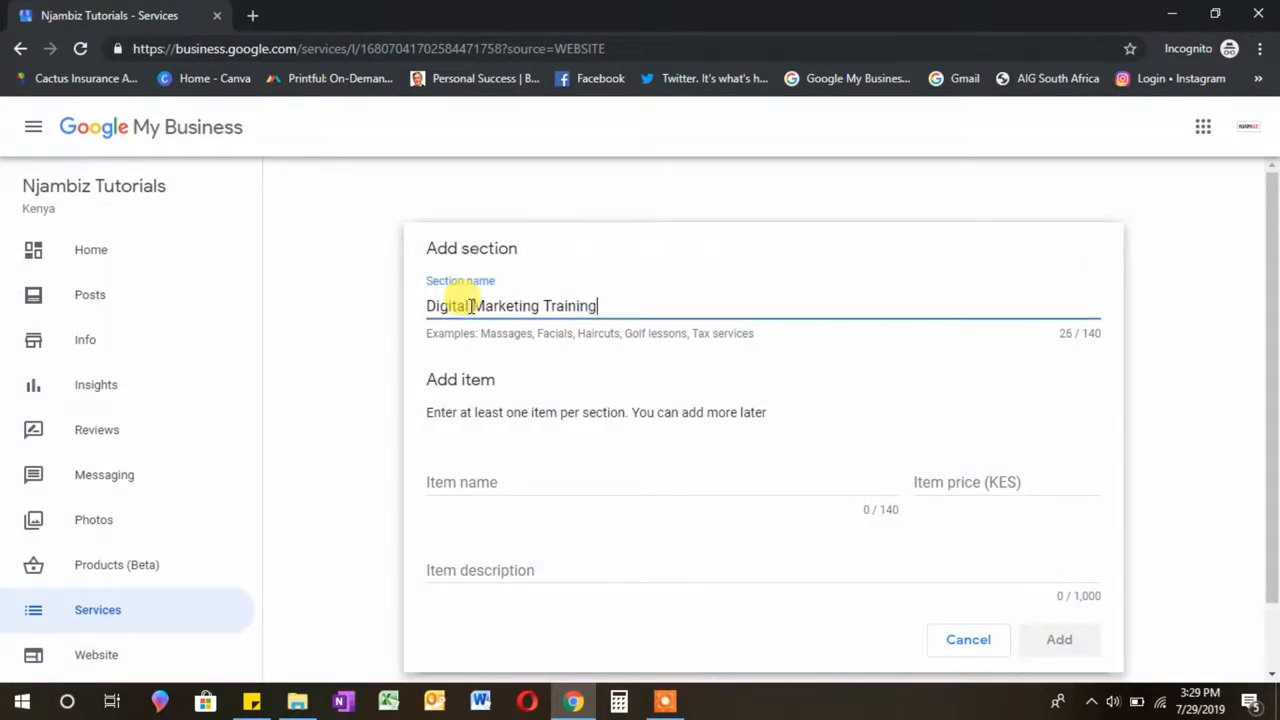
pyautogui.click(493, 478)
pyautogui.write('Social med')
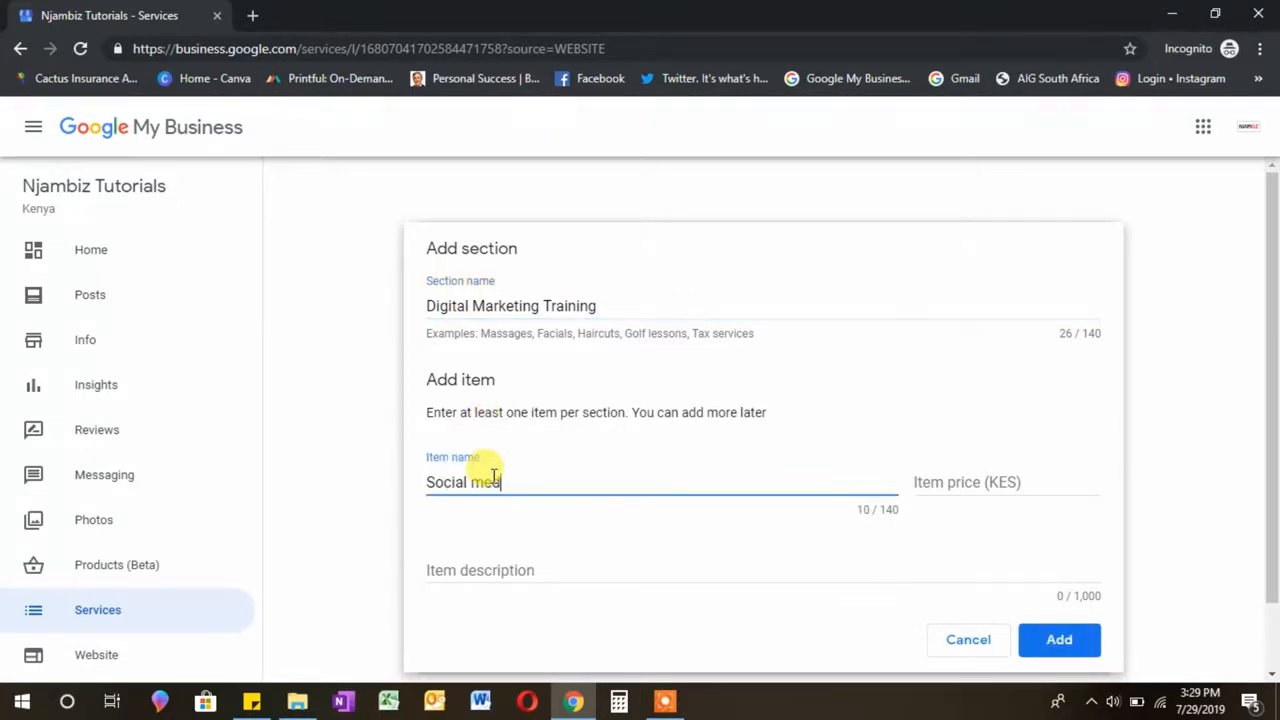
pyautogui.write('ia marketing')
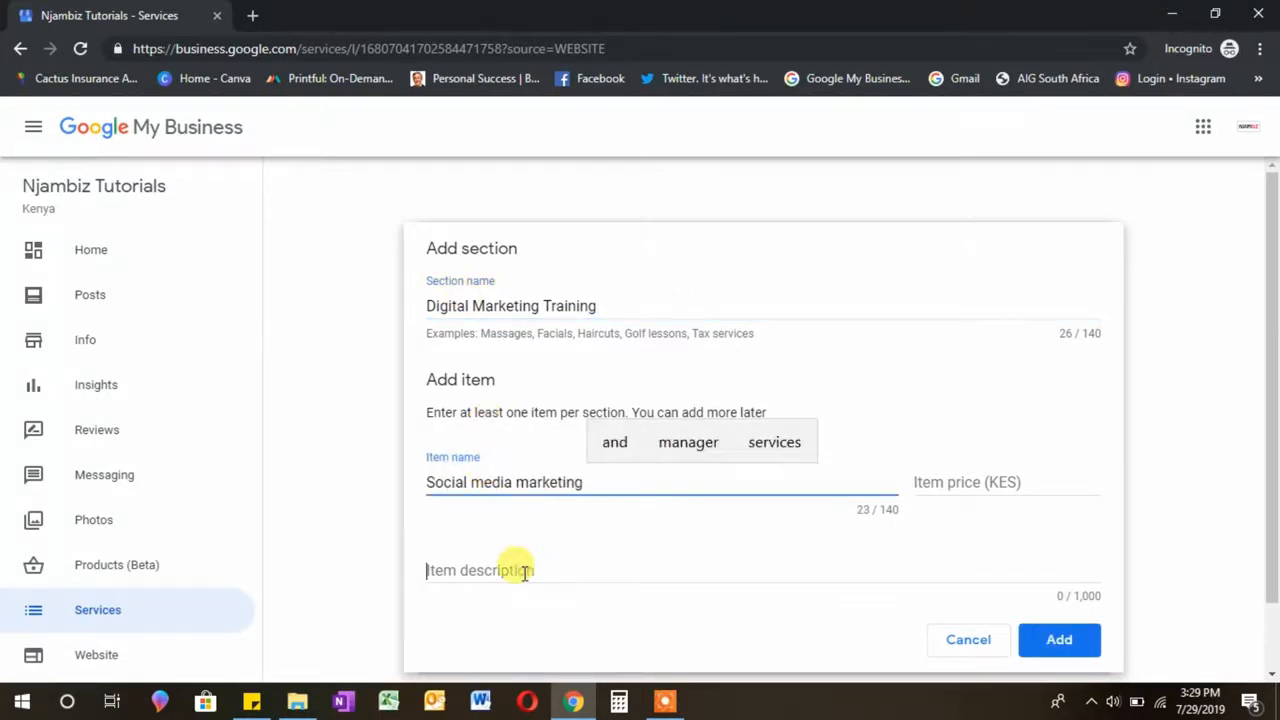
pyautogui.click(523, 572)
pyautogui.write('Google ads and ')
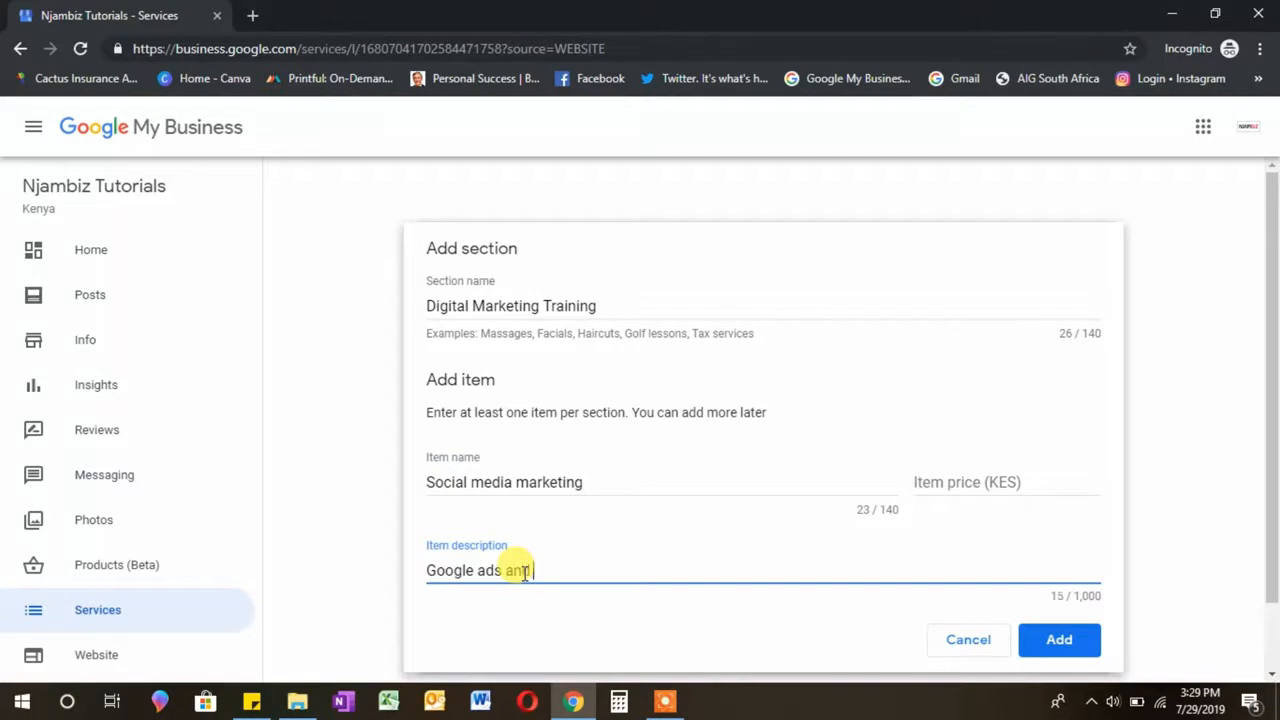
pyautogui.write('Google Business')
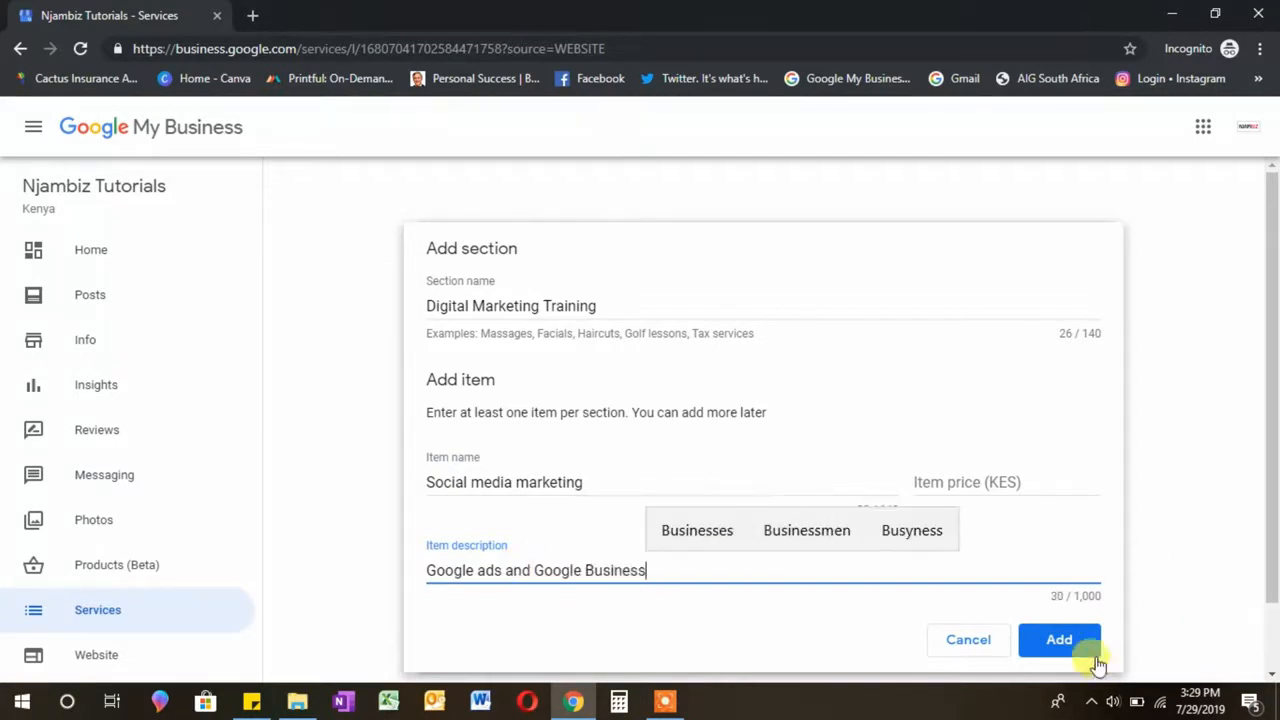
pyautogui.click(1096, 662)
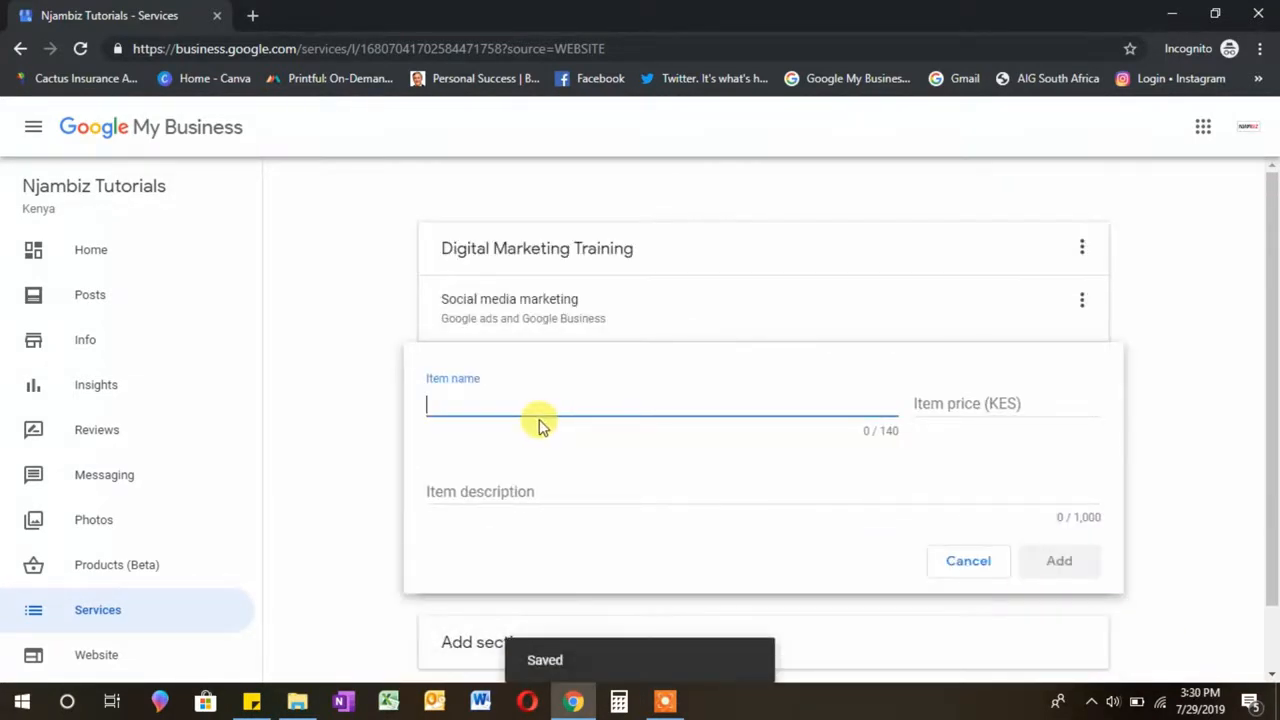
# Step: Add a YouTube video ads item described as Search Engine Optimization
pyautogui.write('G')
pyautogui.press('BackSpace')
pyautogui.write('You')
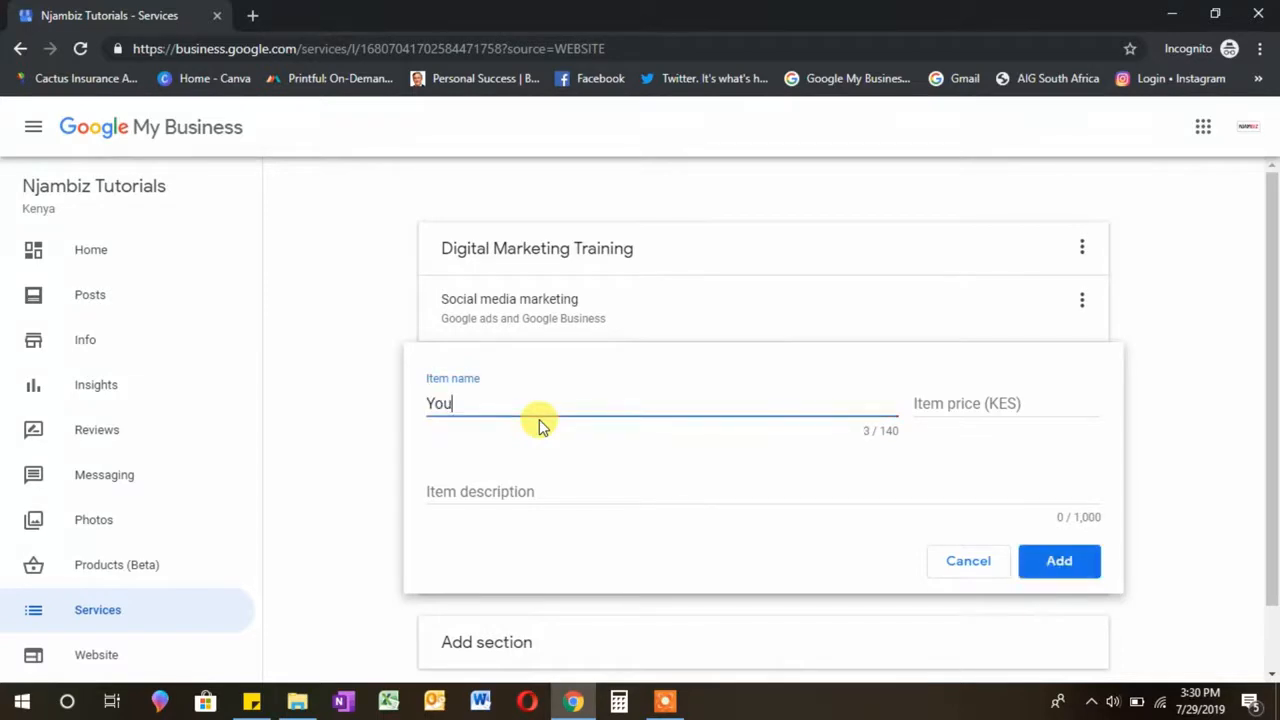
pyautogui.write('t')
pyautogui.press('BackSpace')
pyautogui.write('Tuve')
pyautogui.press('BackSpace')
pyautogui.press('BackSpace')
pyautogui.write('be video ads')
pyautogui.click(539, 494)
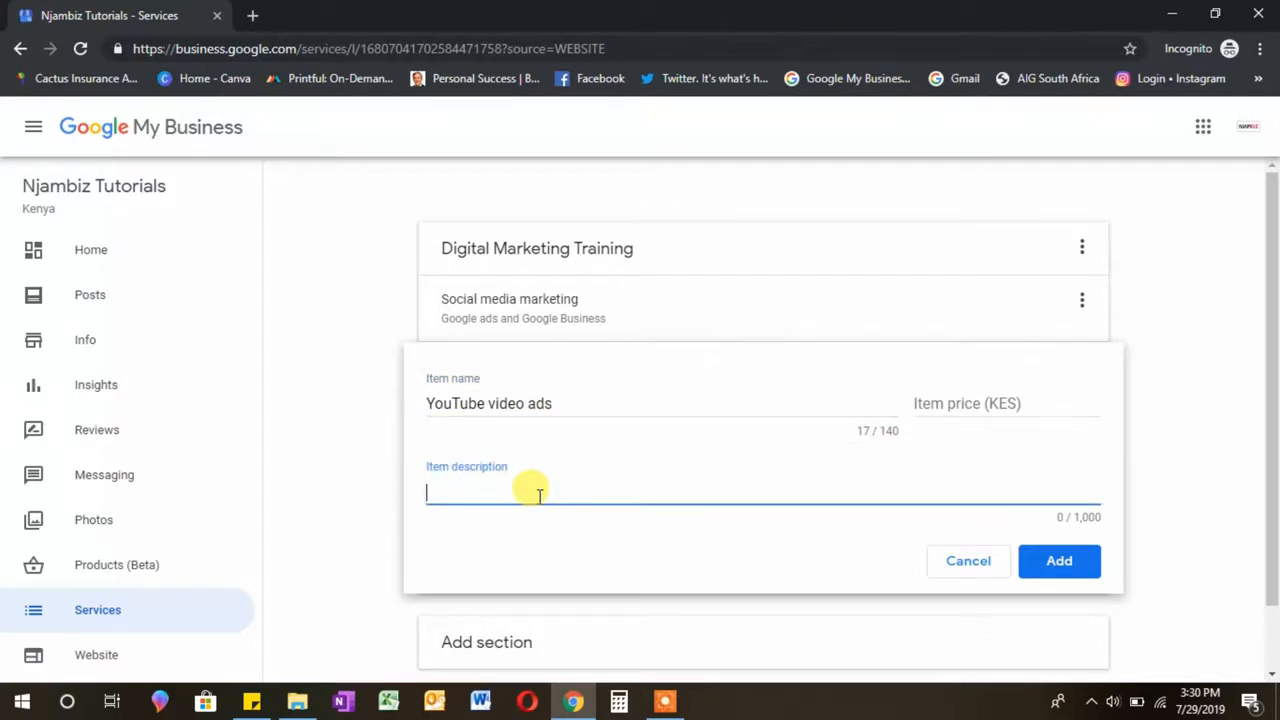
pyautogui.write('Search Engine Optimiza')
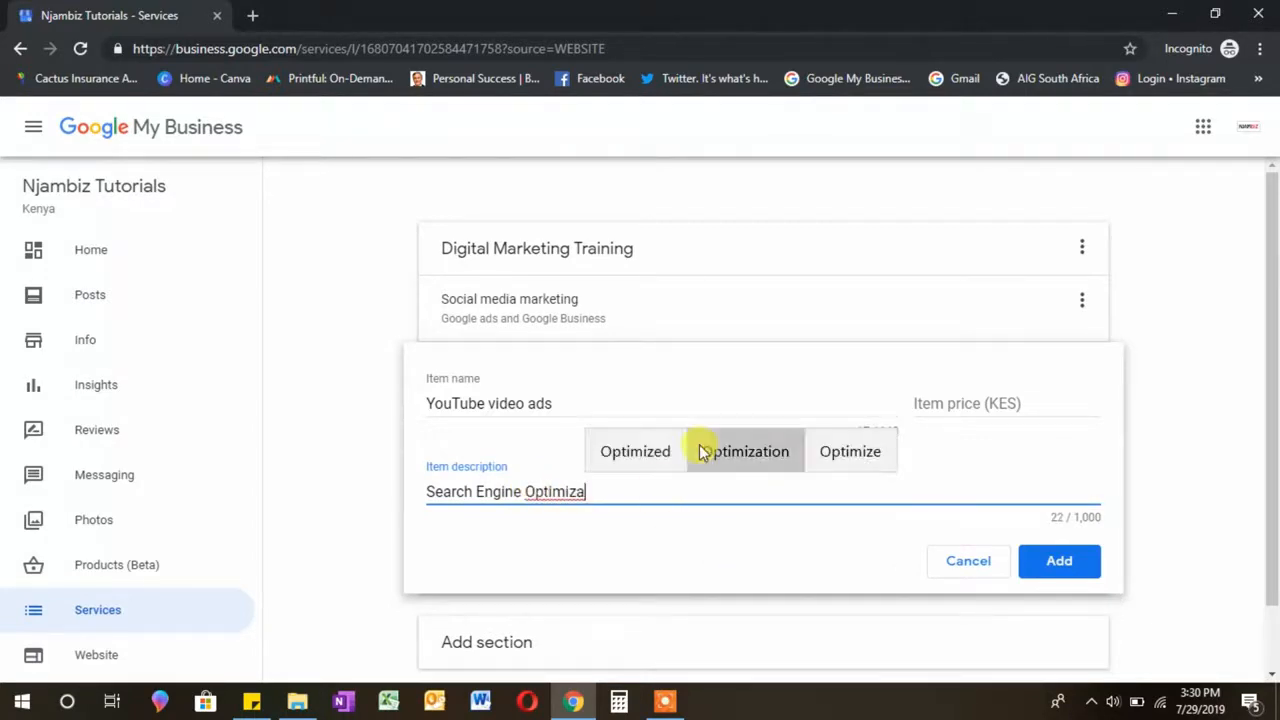
pyautogui.click(700, 451)
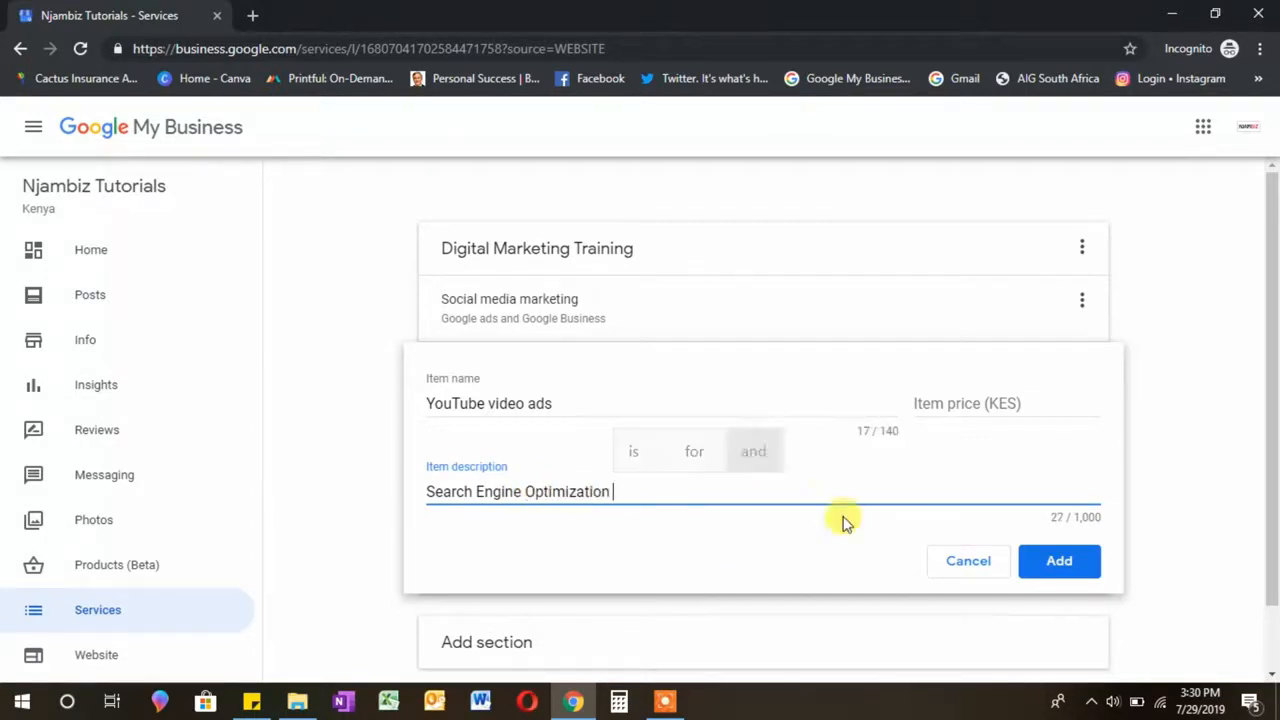
pyautogui.click(1059, 560)
pyautogui.click(980, 626)
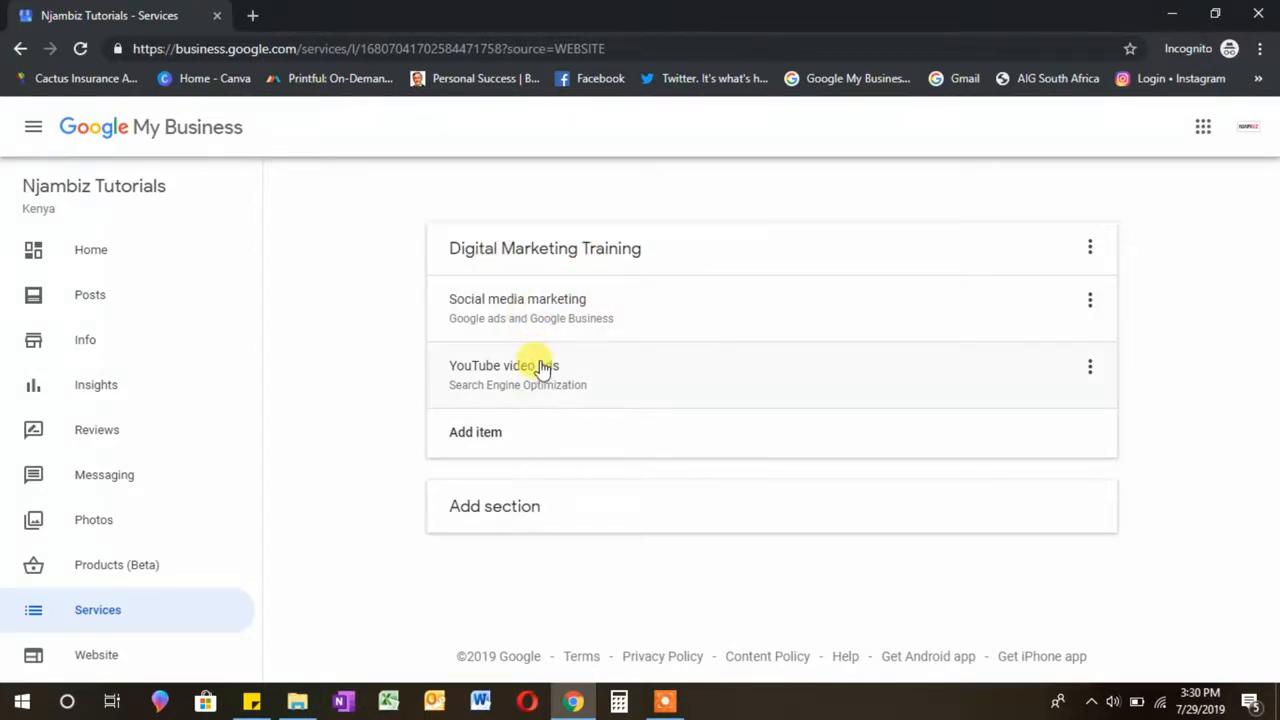
# Step: Start a second services section named Branding
pyautogui.click(500, 526)
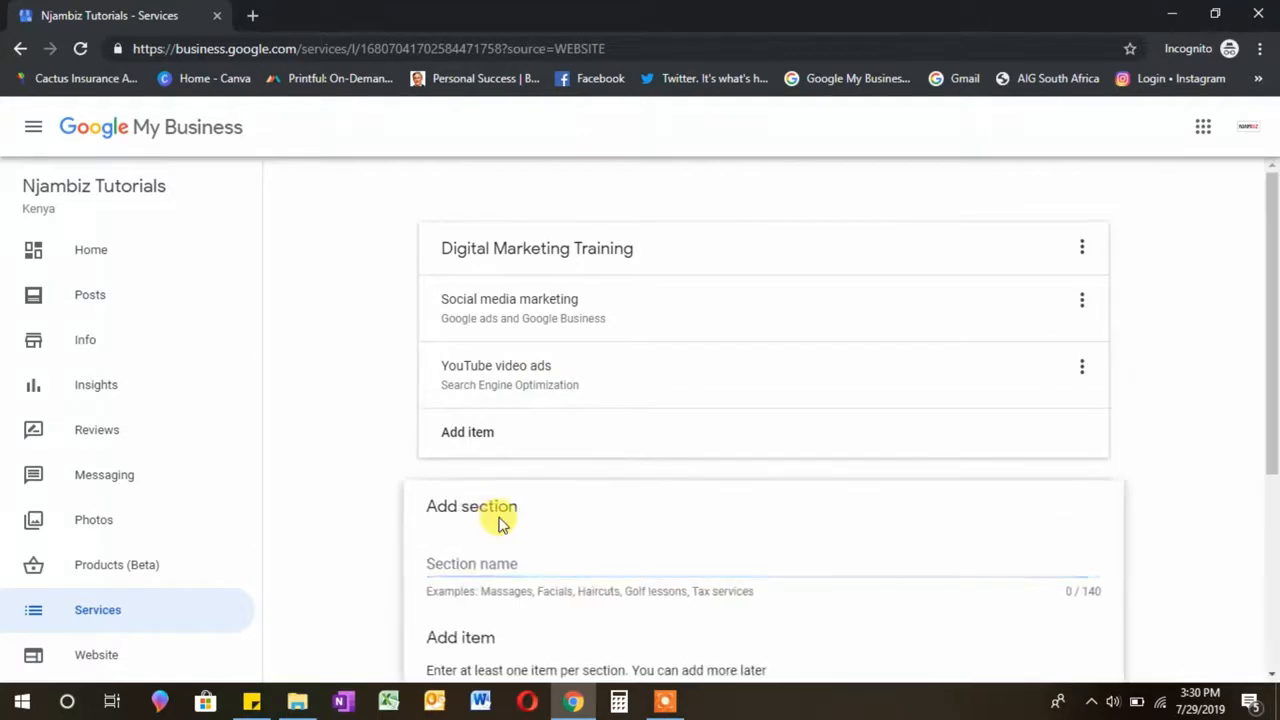
pyautogui.click(495, 565)
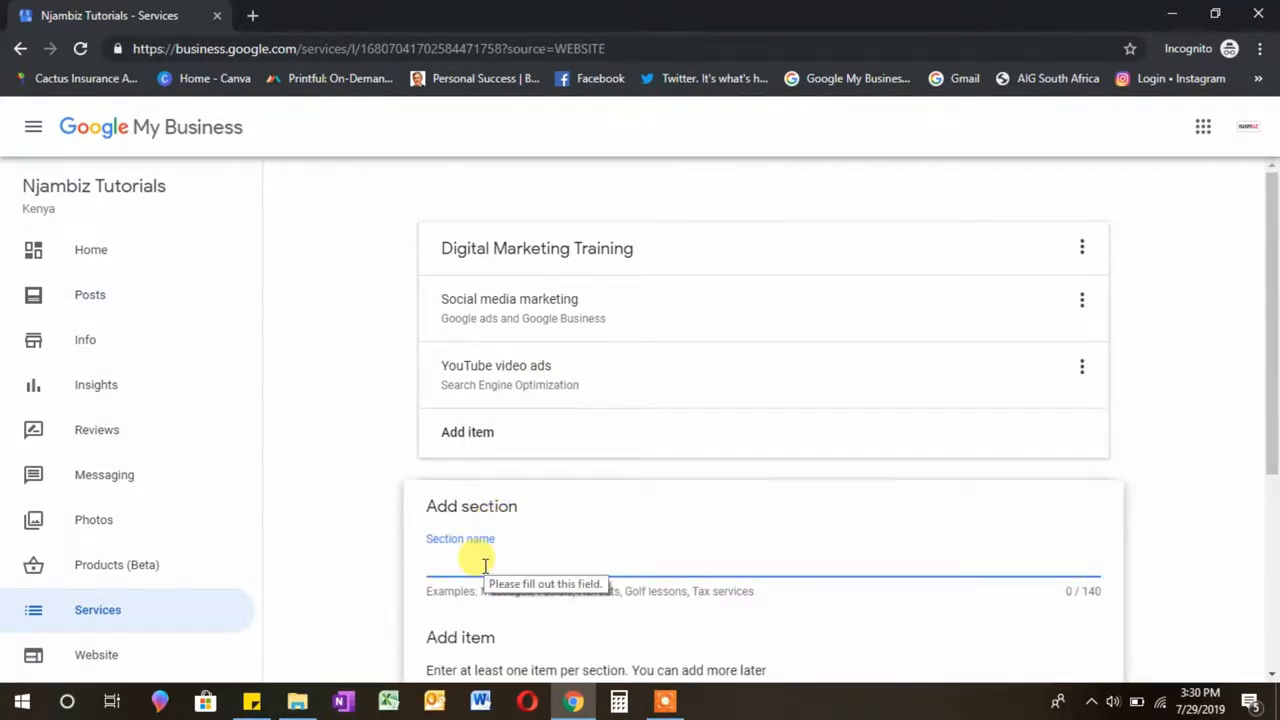
pyautogui.write('Brabd')
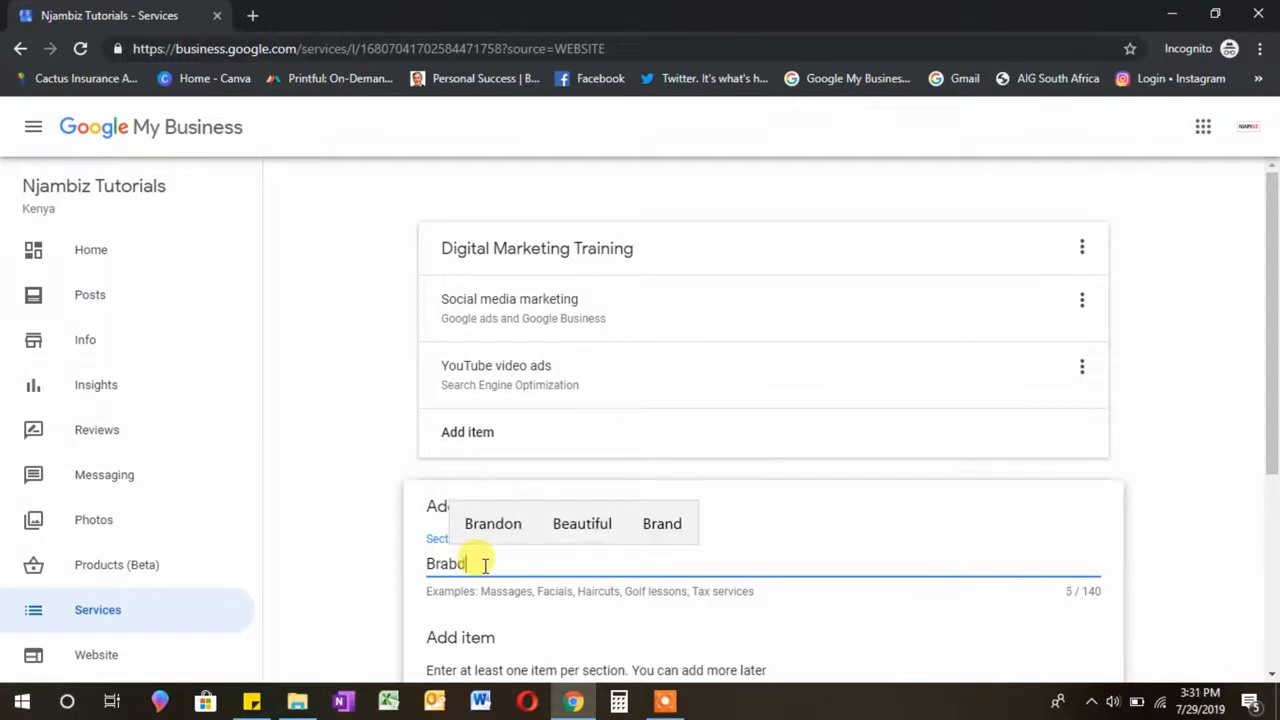
pyautogui.press('BackSpace')
pyautogui.press('BackSpace')
pyautogui.write('nding')
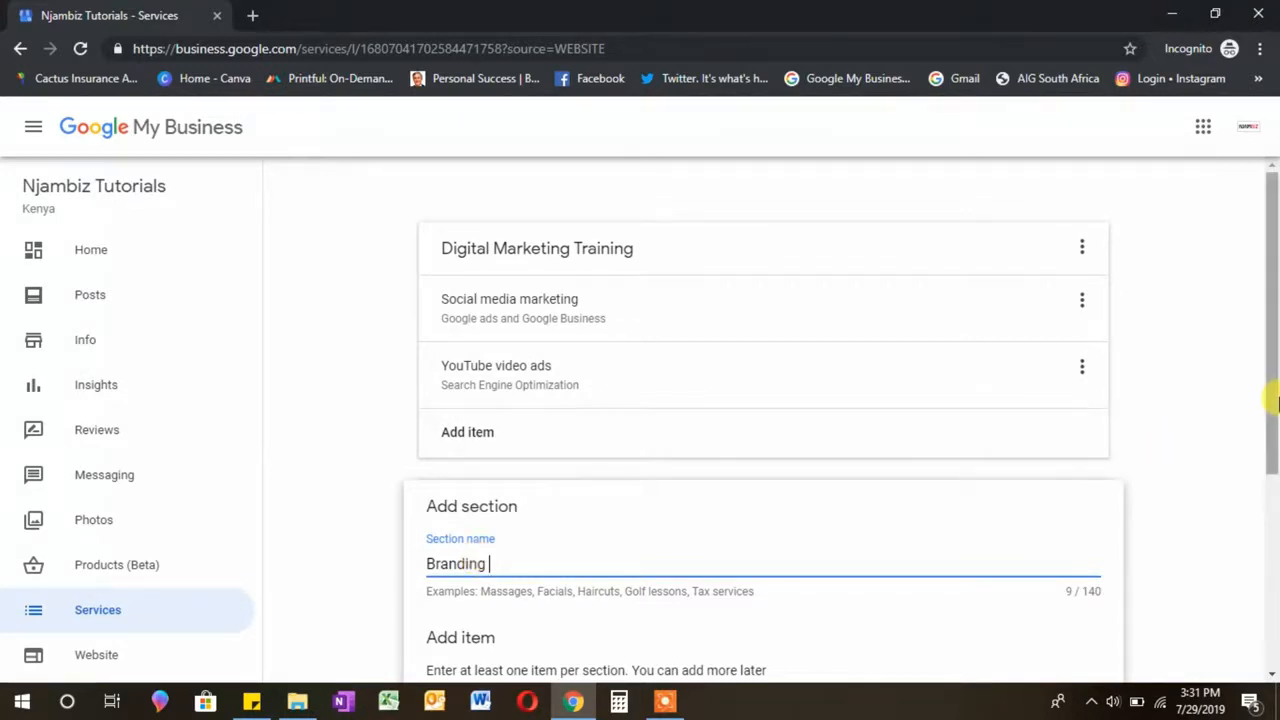
pyautogui.moveTo(1274, 394); pyautogui.dragTo(1274, 450)
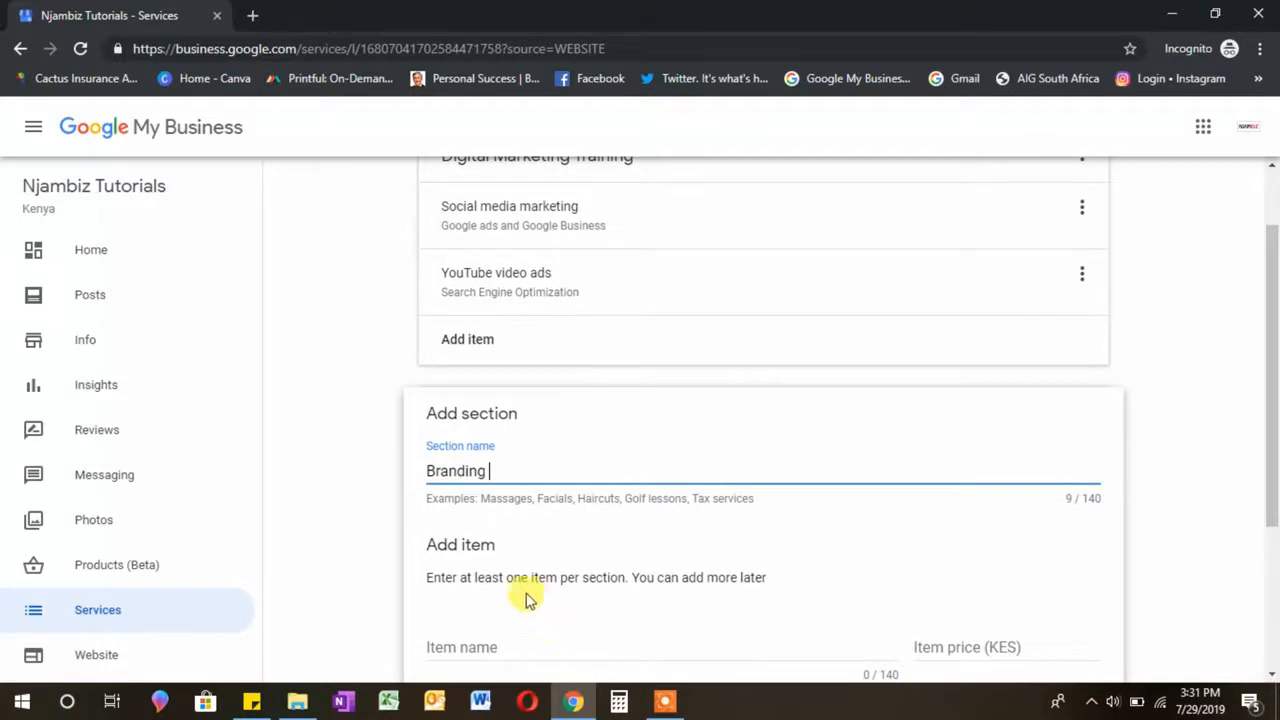
# Step: Add a Logo design item described as Posters design and save the Branding section
pyautogui.click(462, 649)
pyautogui.write('L')
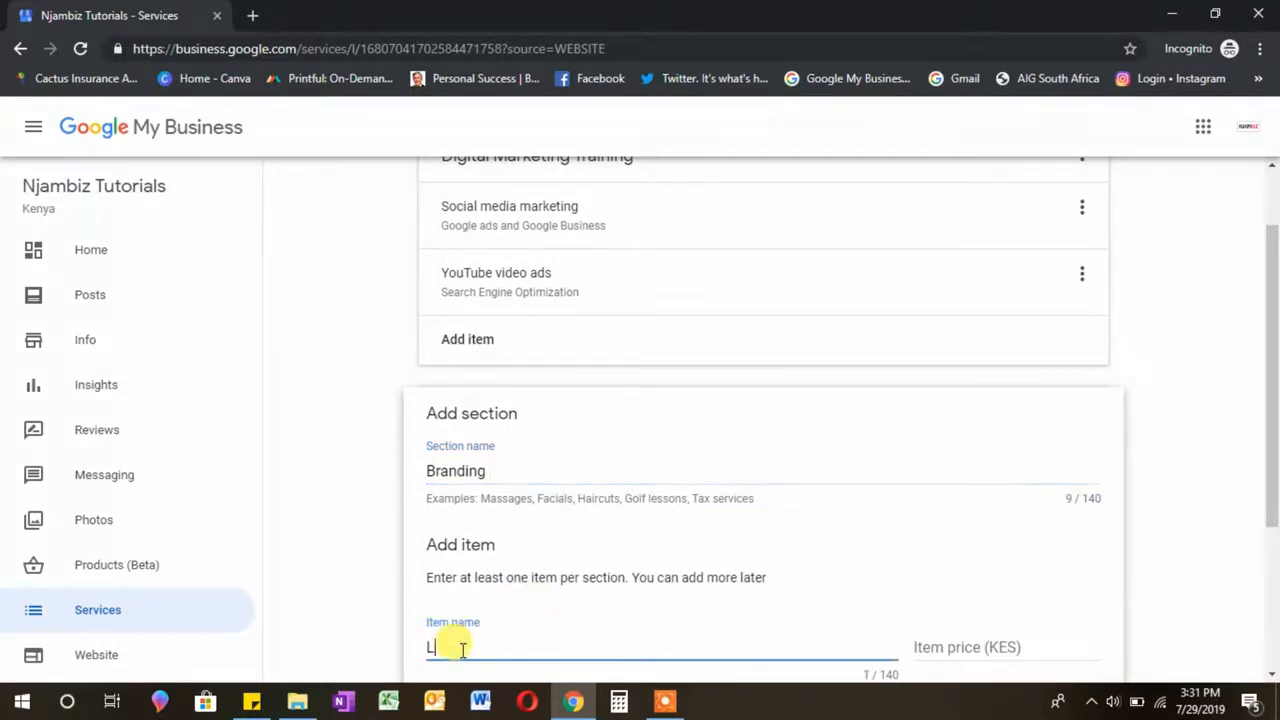
pyautogui.write('ogo design')
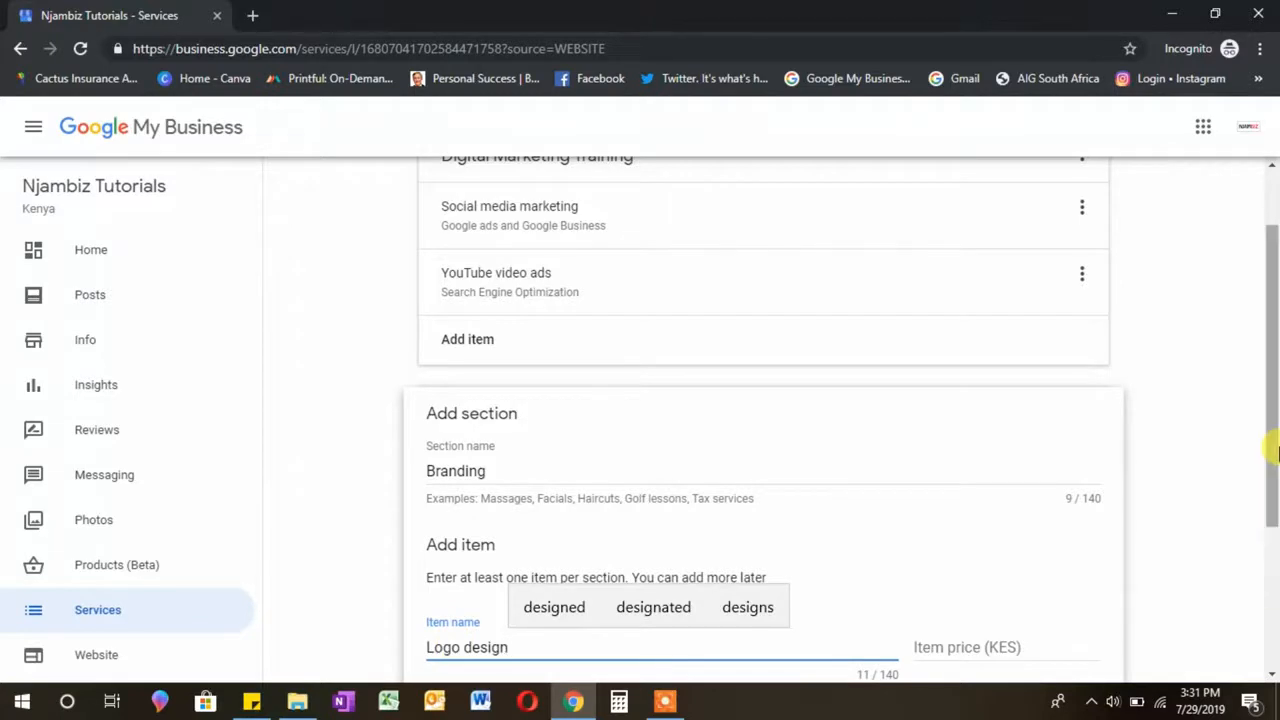
pyautogui.moveTo(1275, 452); pyautogui.dragTo(1275, 538)
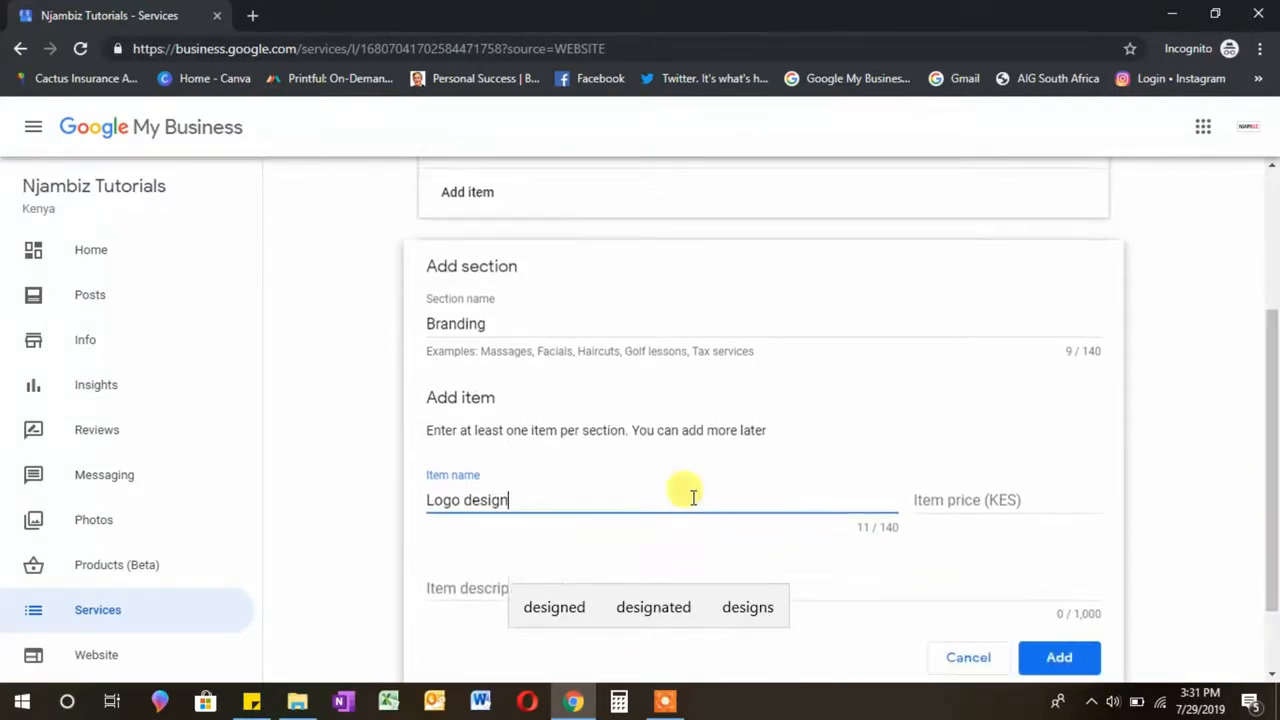
pyautogui.click(475, 590)
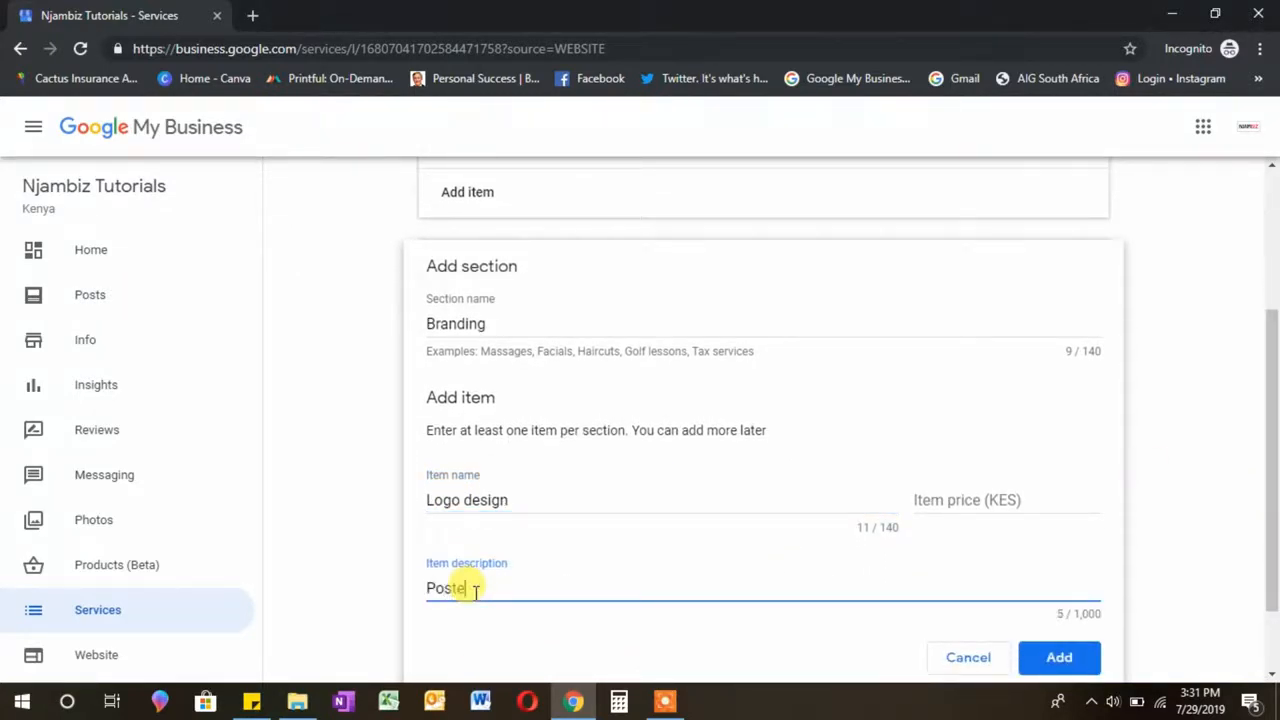
pyautogui.write('Posters design')
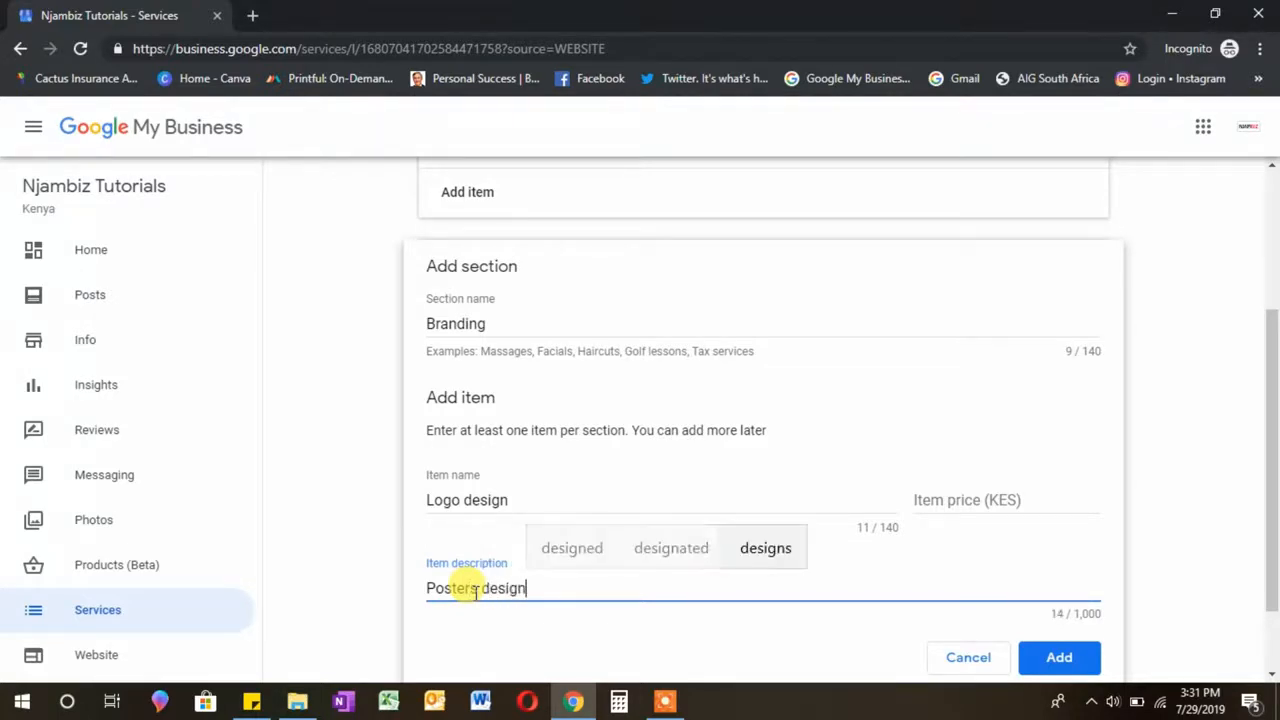
pyautogui.click(1059, 660)
pyautogui.click(965, 580)
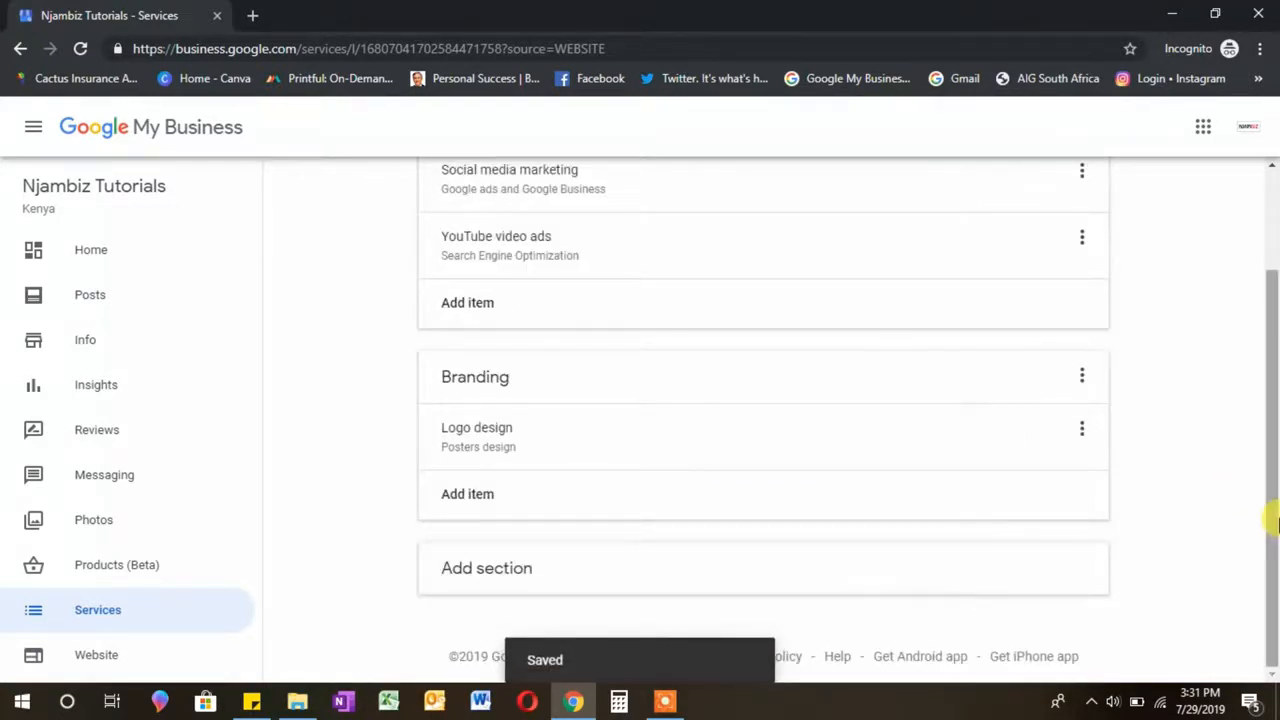
pyautogui.moveTo(1276, 520); pyautogui.dragTo(1276, 398)
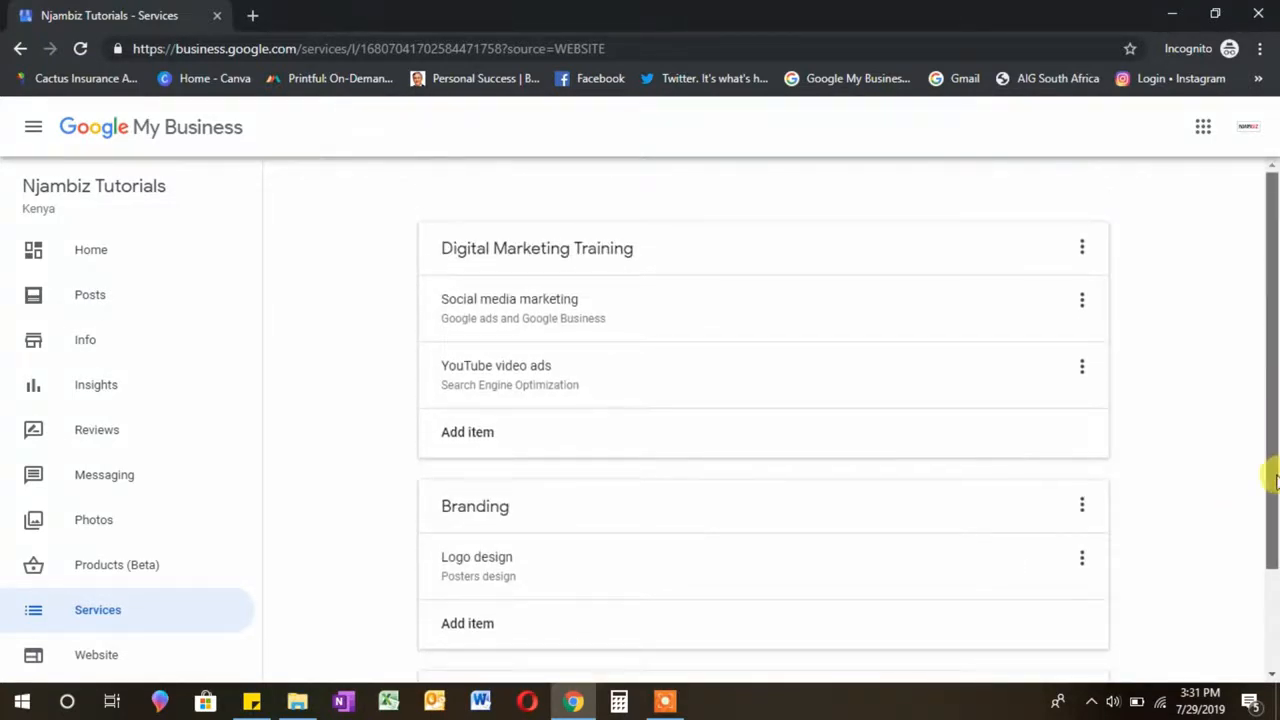
pyautogui.moveTo(1276, 482); pyautogui.dragTo(1276, 590)
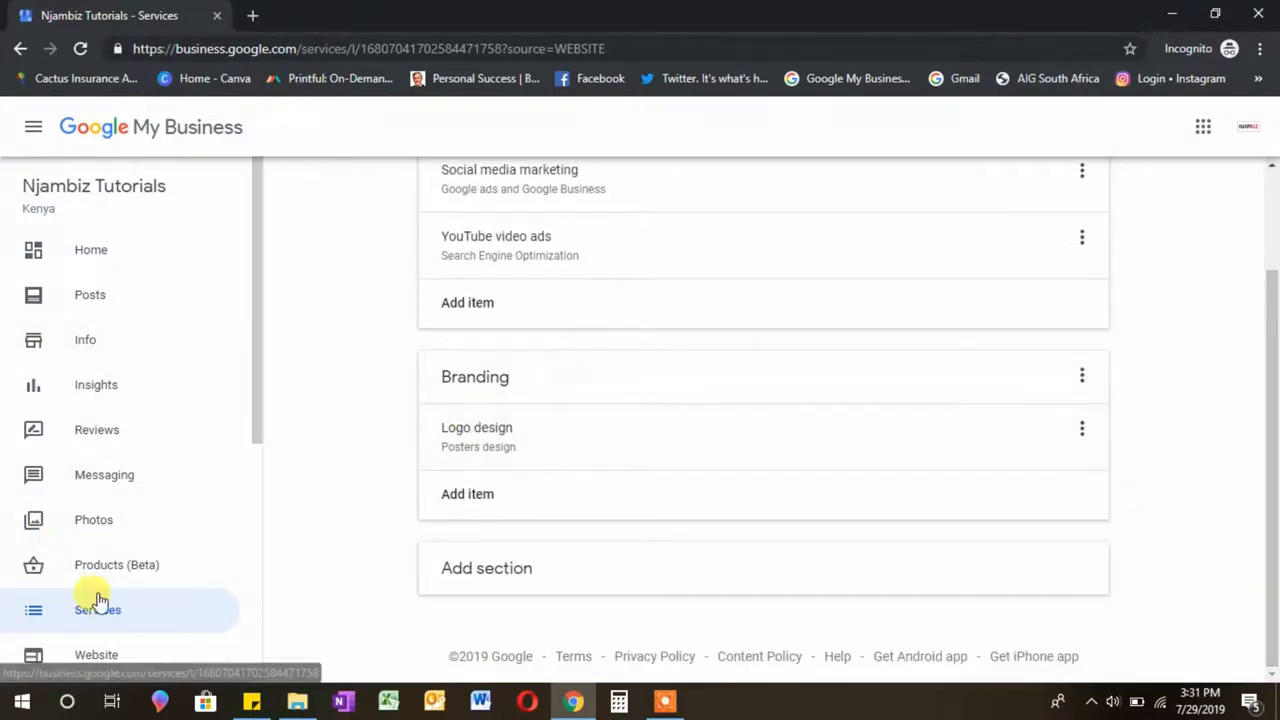
pyautogui.scroll(-1, 254, 385)
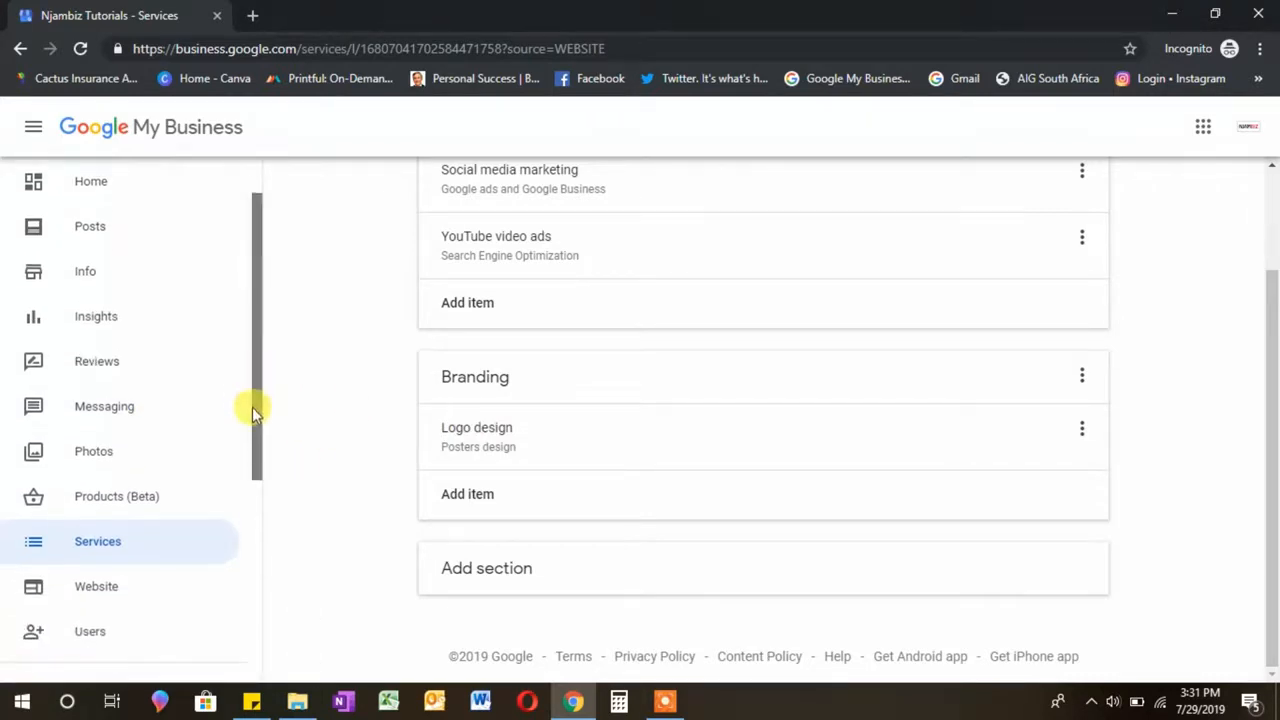
# Step: Return to the Website page, dismiss the welcome message and scroll the preview to the Gallery
pyautogui.click(94, 564)
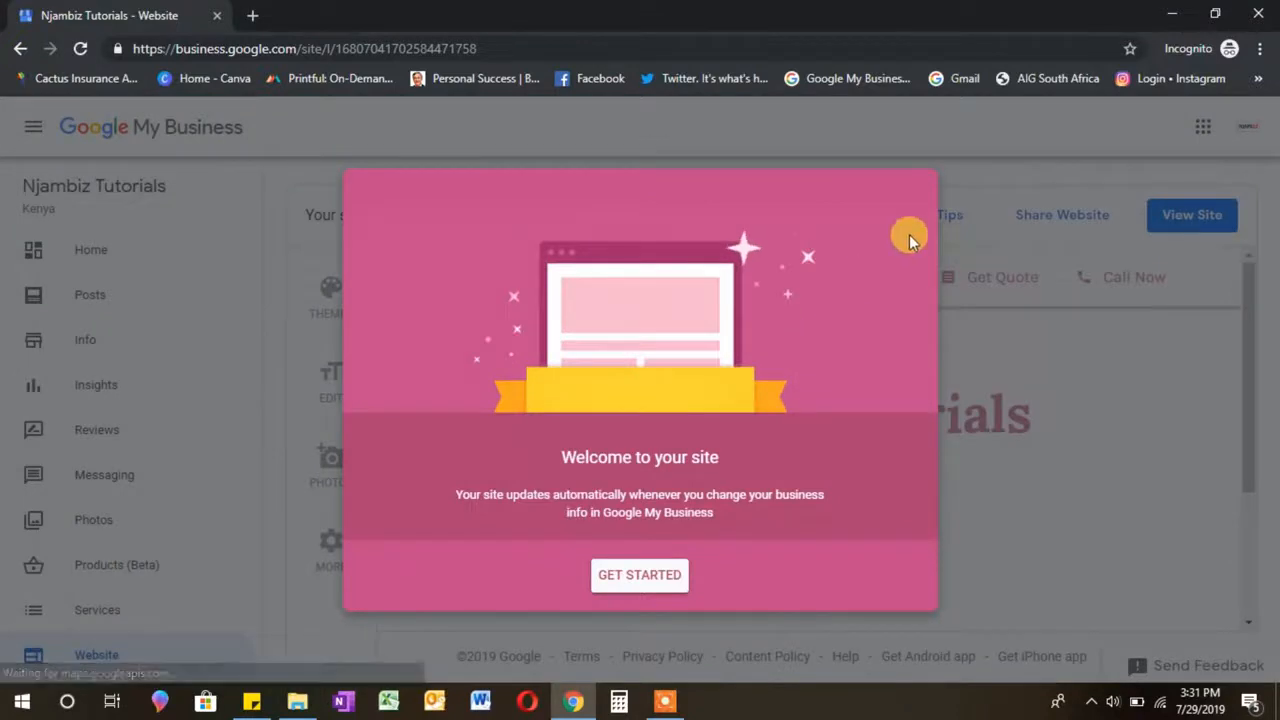
pyautogui.click(660, 588)
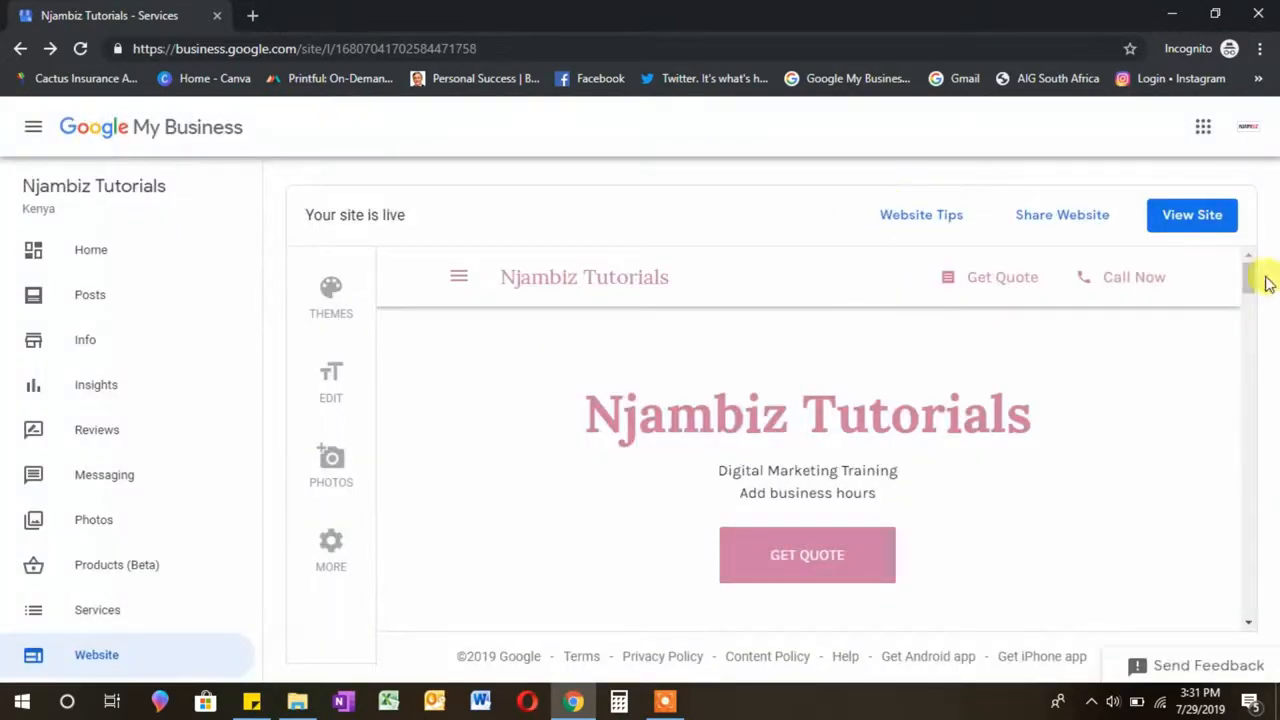
pyautogui.moveTo(1252, 278); pyautogui.dragTo(1248, 400)
pyautogui.click(1108, 345)
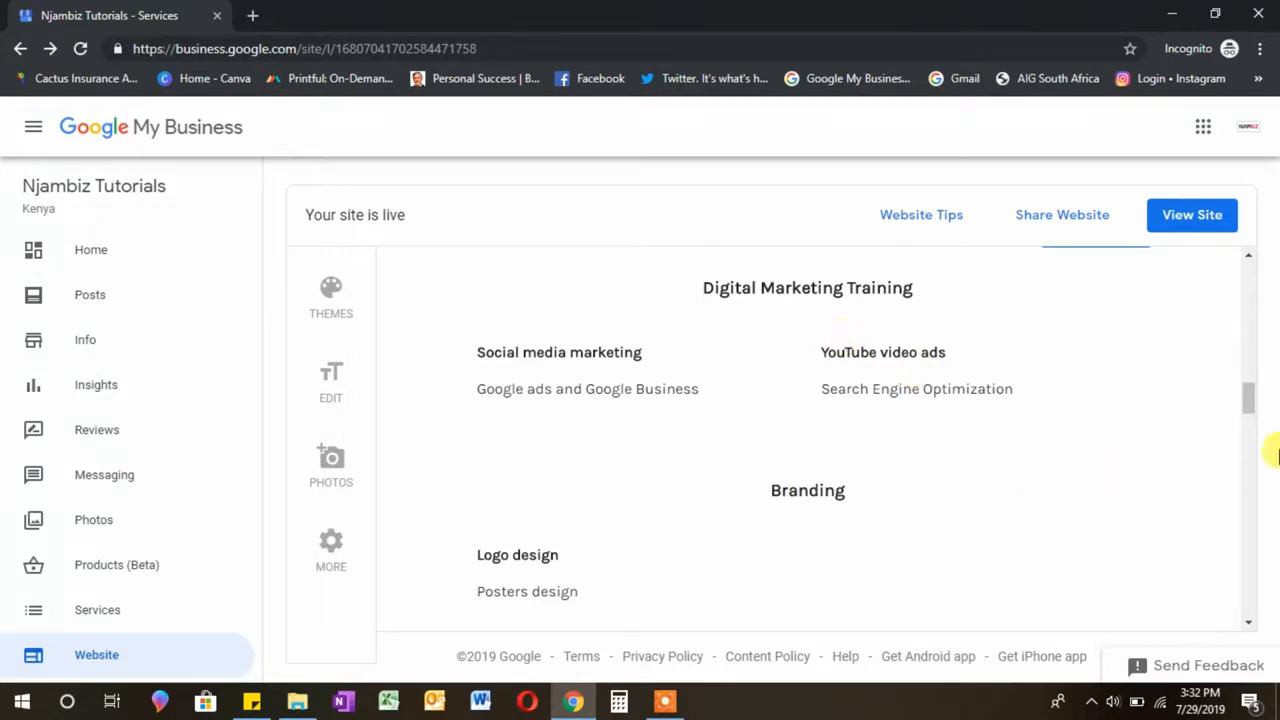
pyautogui.moveTo(1250, 408); pyautogui.dragTo(1276, 415)
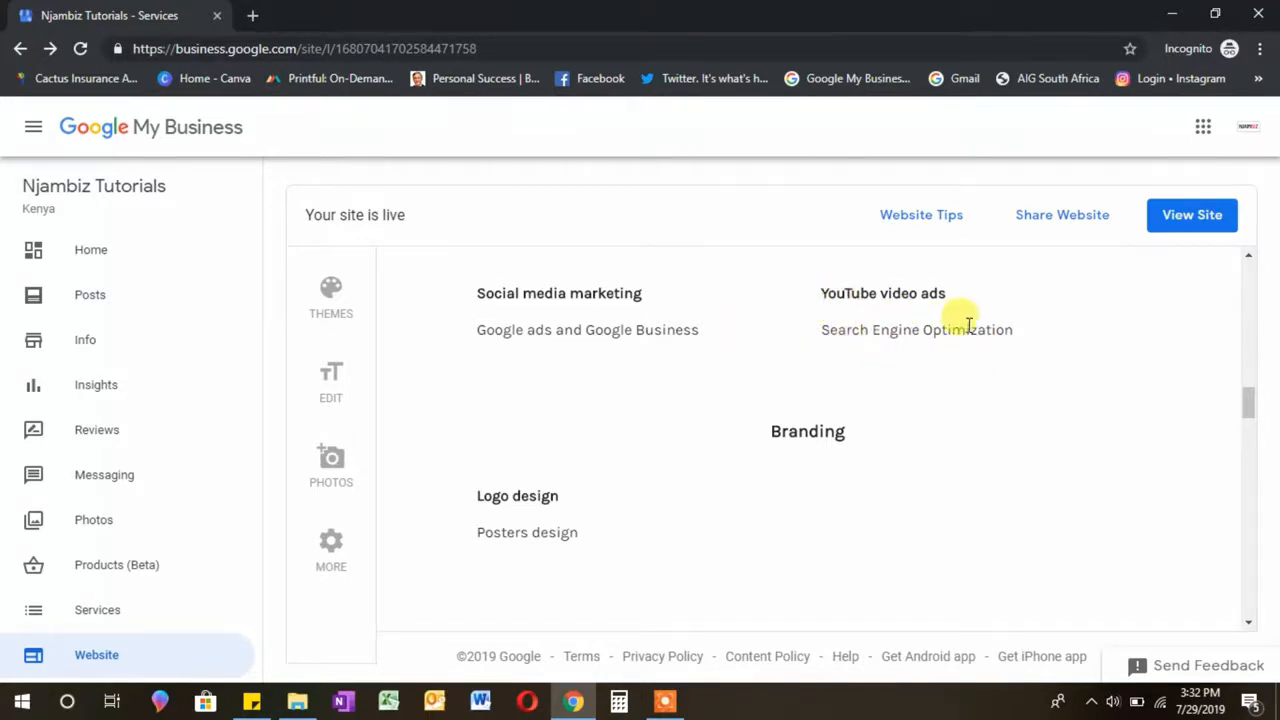
pyautogui.moveTo(1248, 410); pyautogui.dragTo(1256, 453)
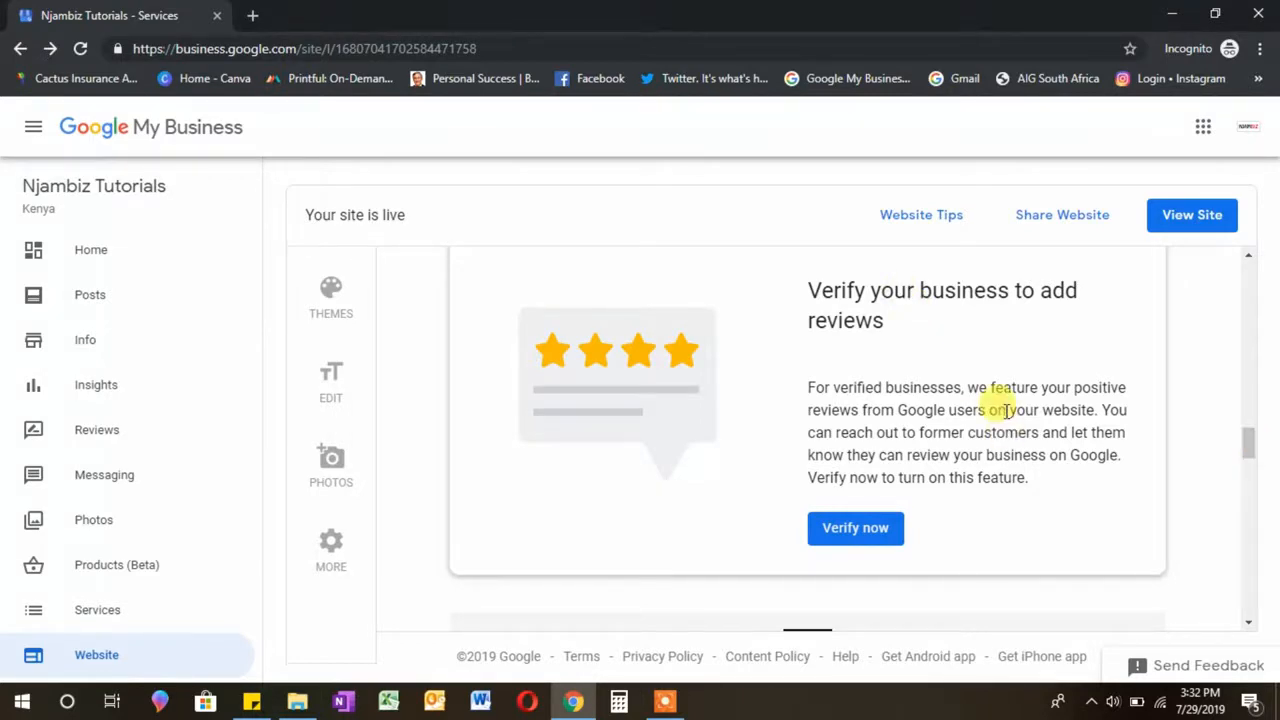
pyautogui.moveTo(1252, 447); pyautogui.dragTo(1258, 484)
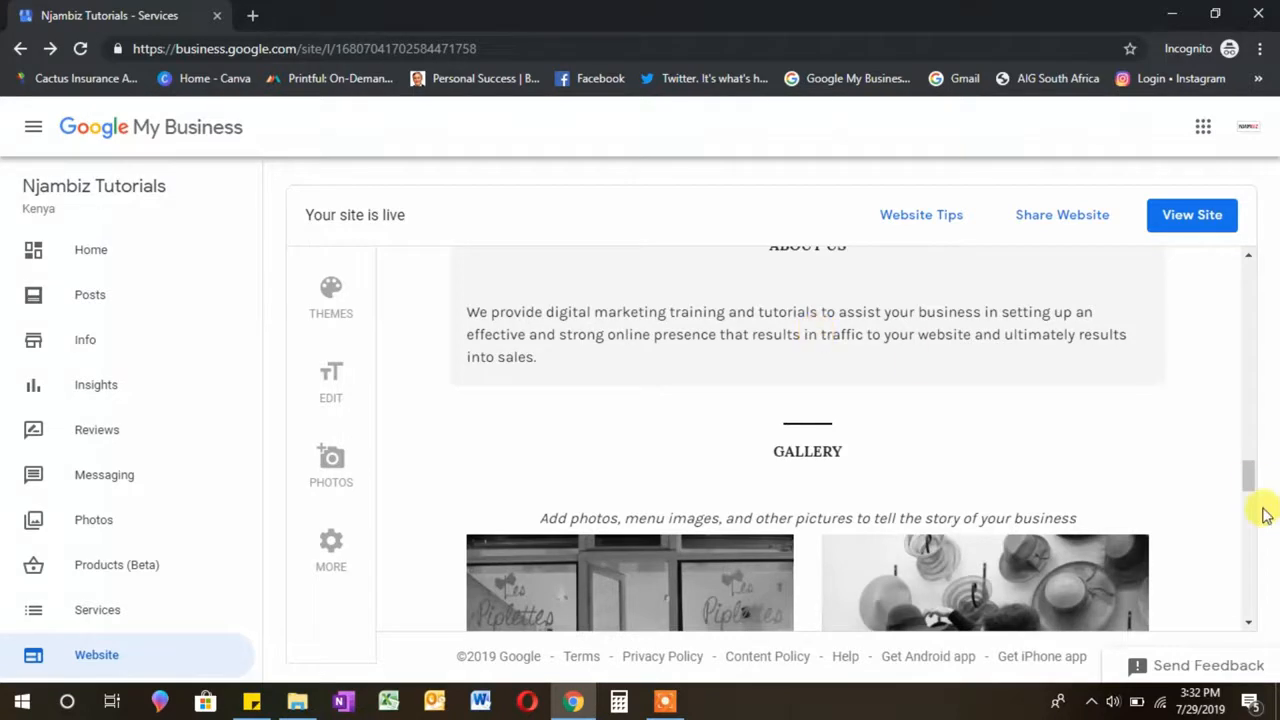
pyautogui.moveTo(1252, 483); pyautogui.dragTo(1251, 514)
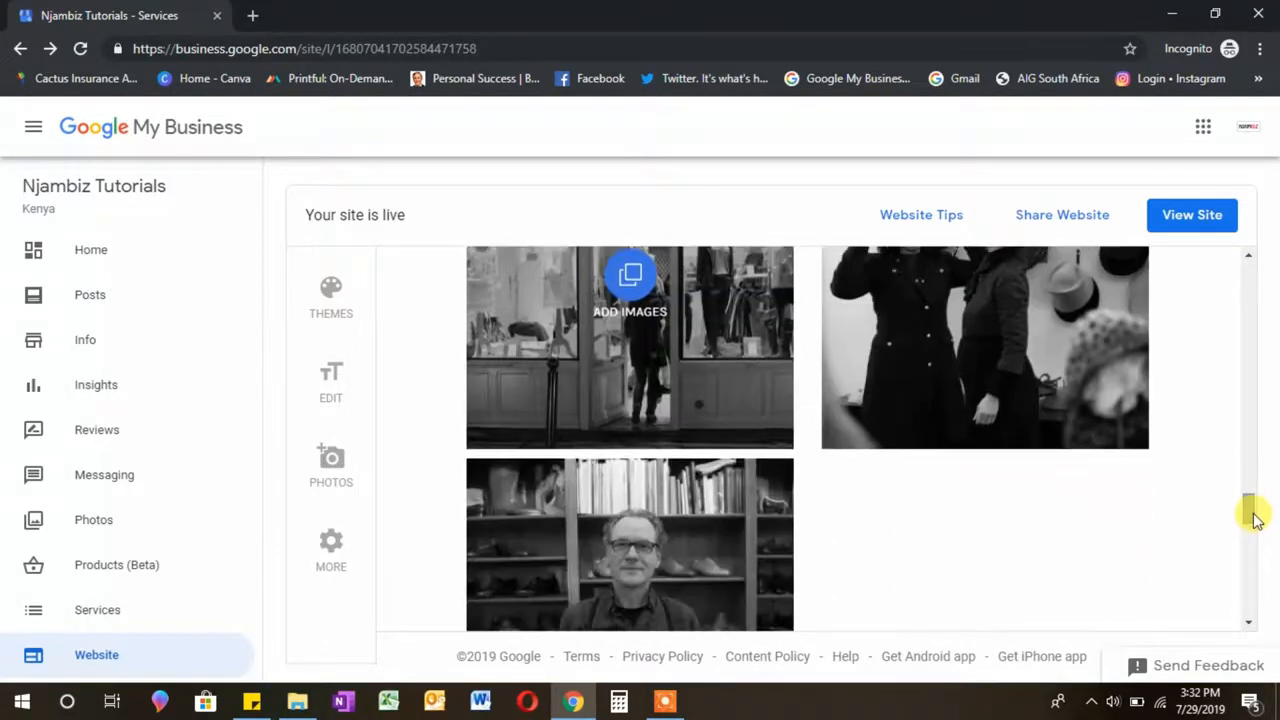
# Step: Upload the computer photo from Downloads > Njambi works into the website gallery
pyautogui.click(622, 311)
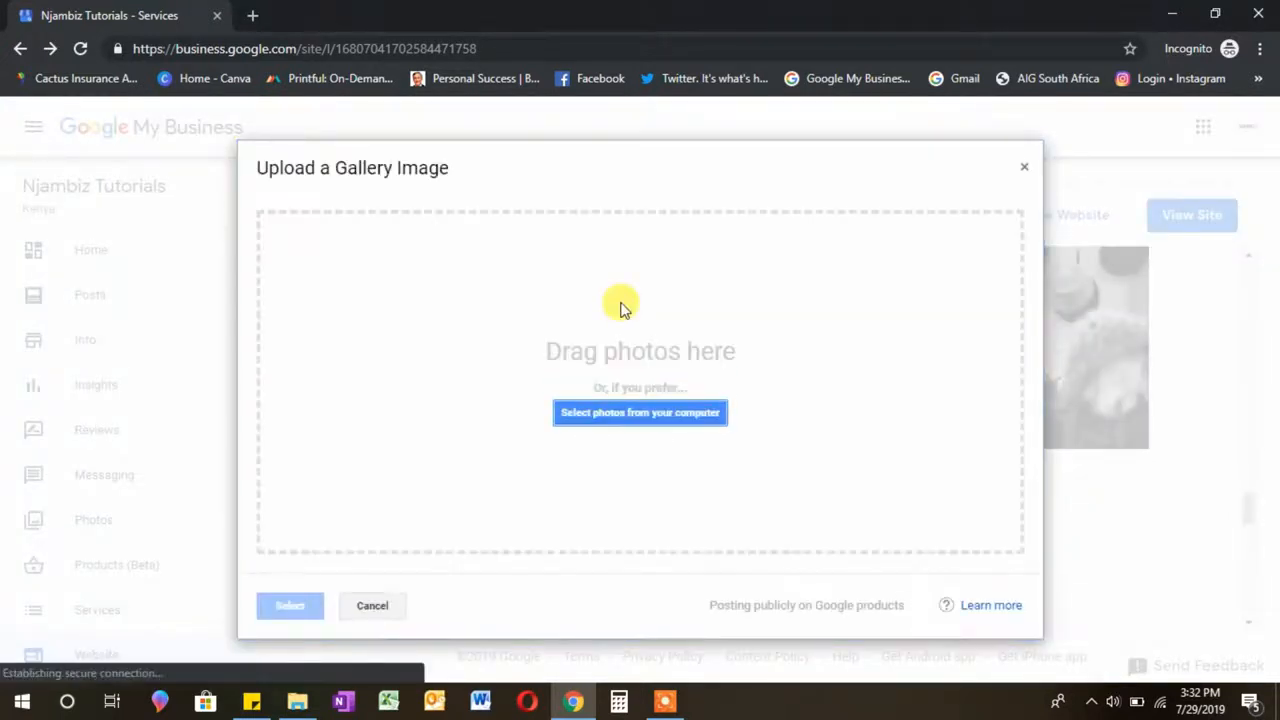
pyautogui.click(633, 425)
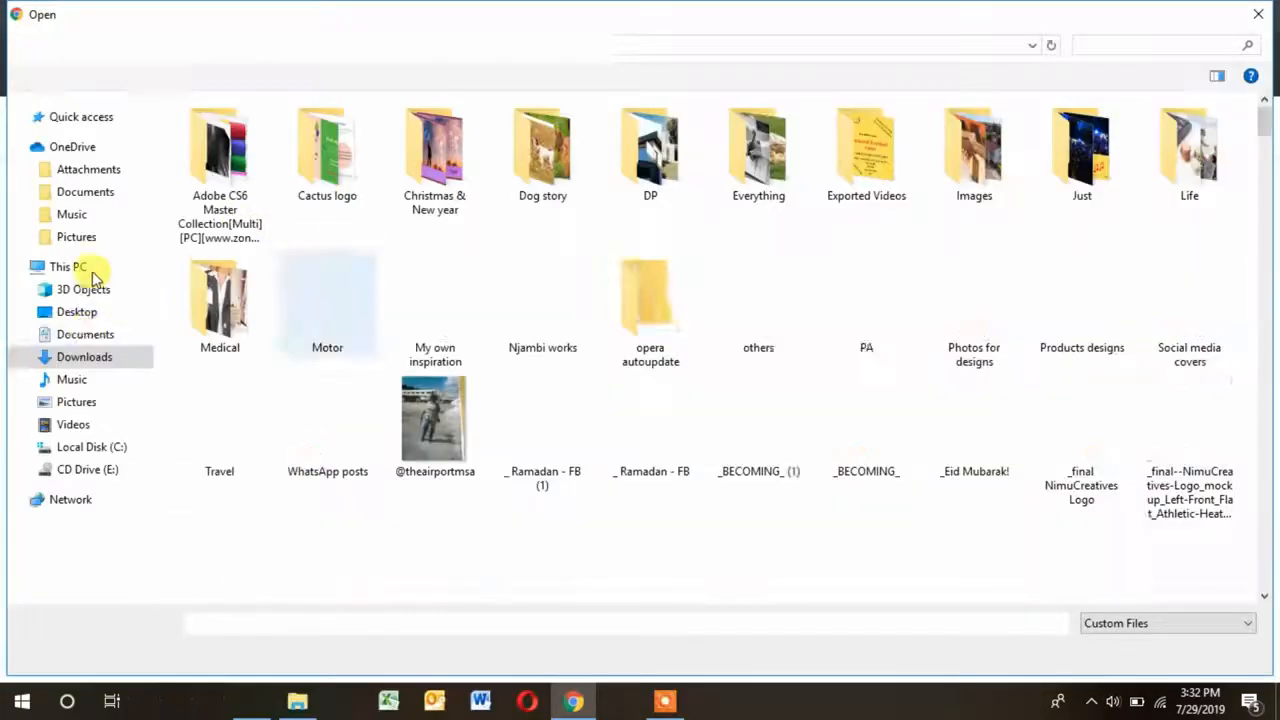
pyautogui.doubleClick(540, 300)
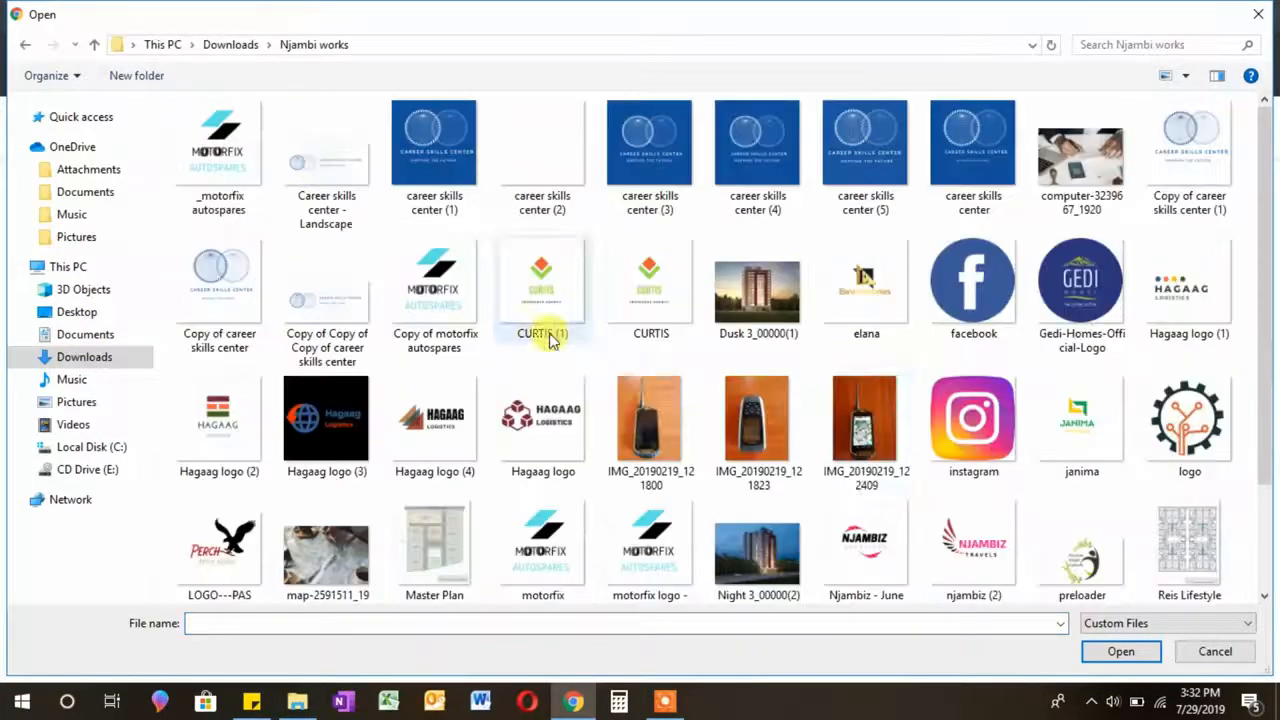
pyautogui.click(1080, 155)
pyautogui.click(1121, 651)
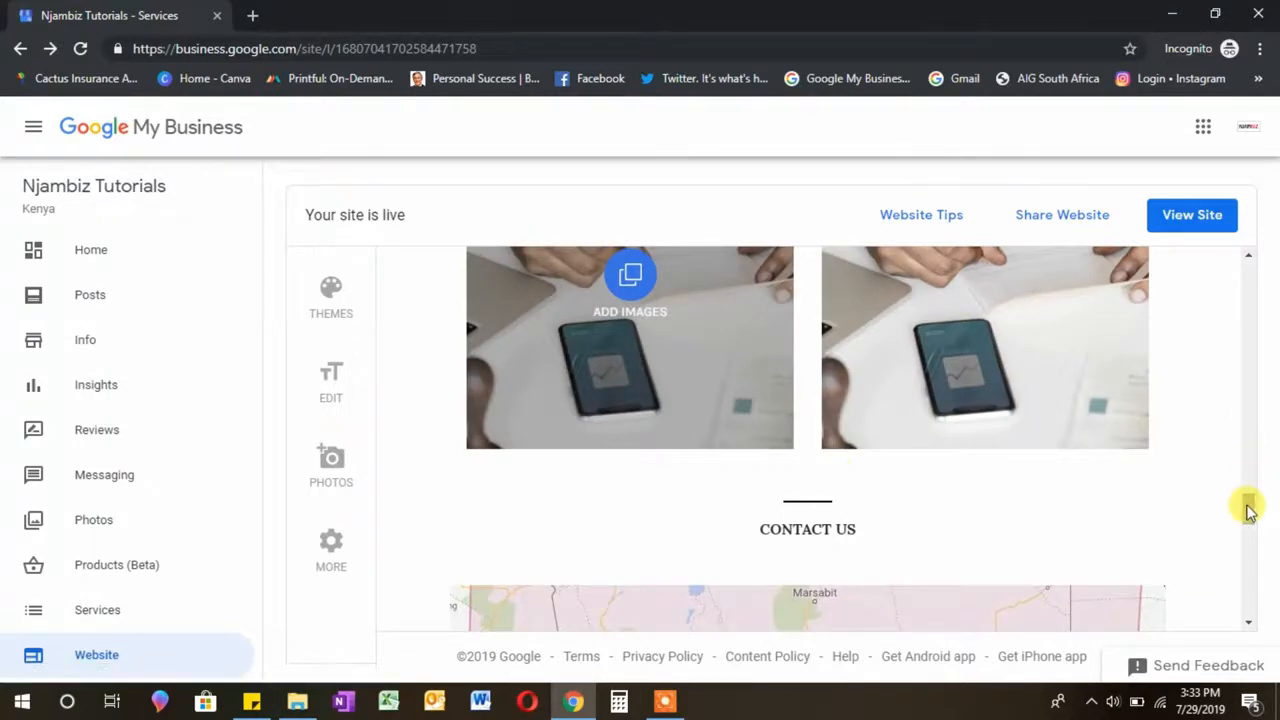
pyautogui.moveTo(1248, 508); pyautogui.dragTo(1250, 571)
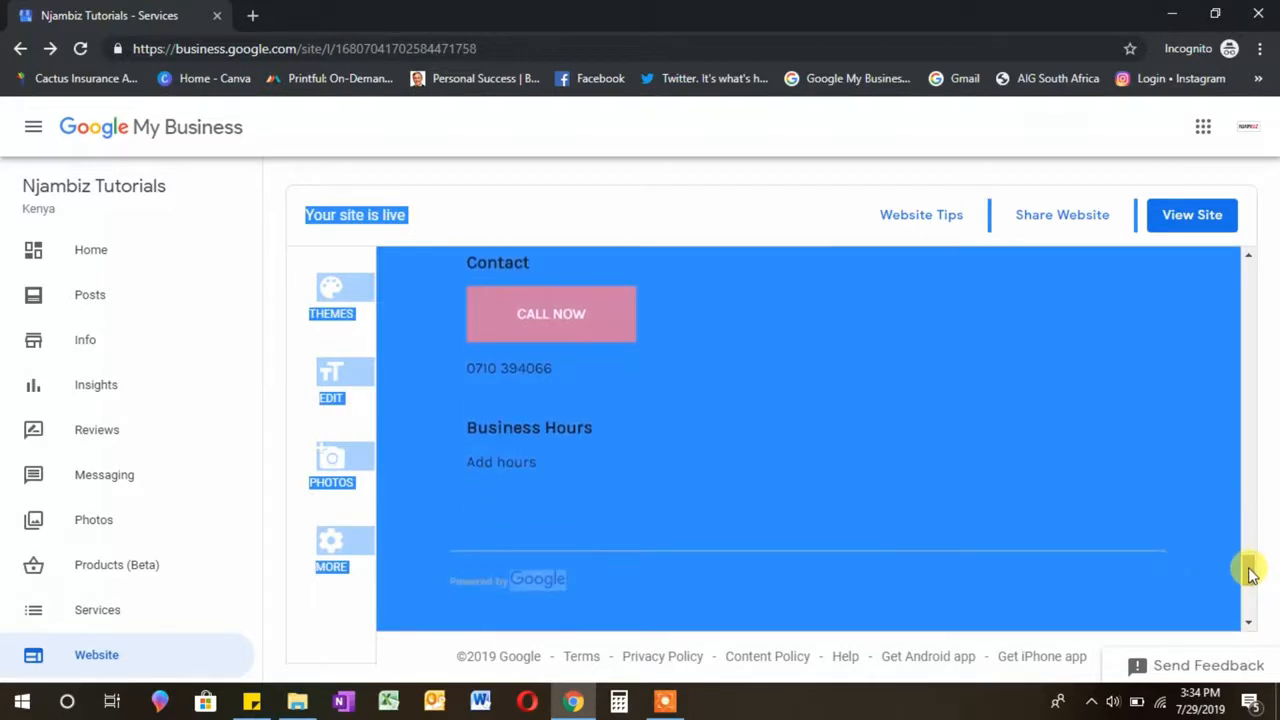
# Step: Open the Add hours editor under Business Hours in the site preview
pyautogui.click(738, 400)
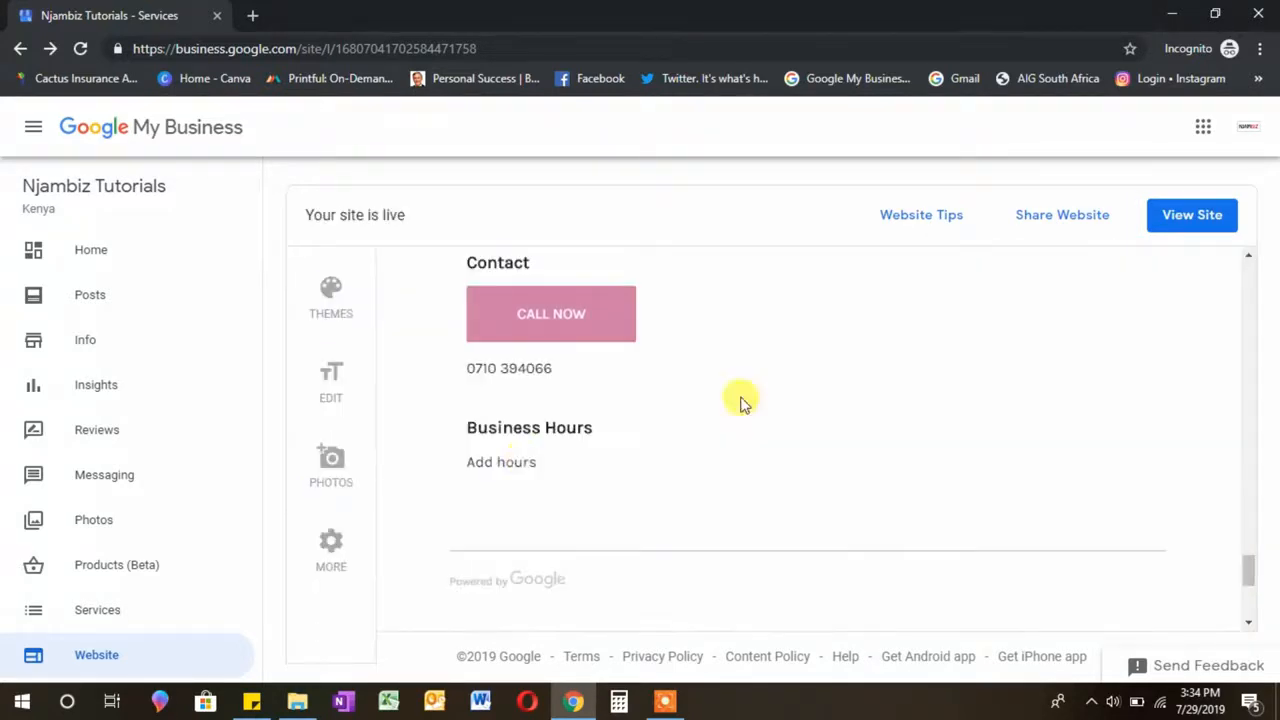
pyautogui.click(501, 463)
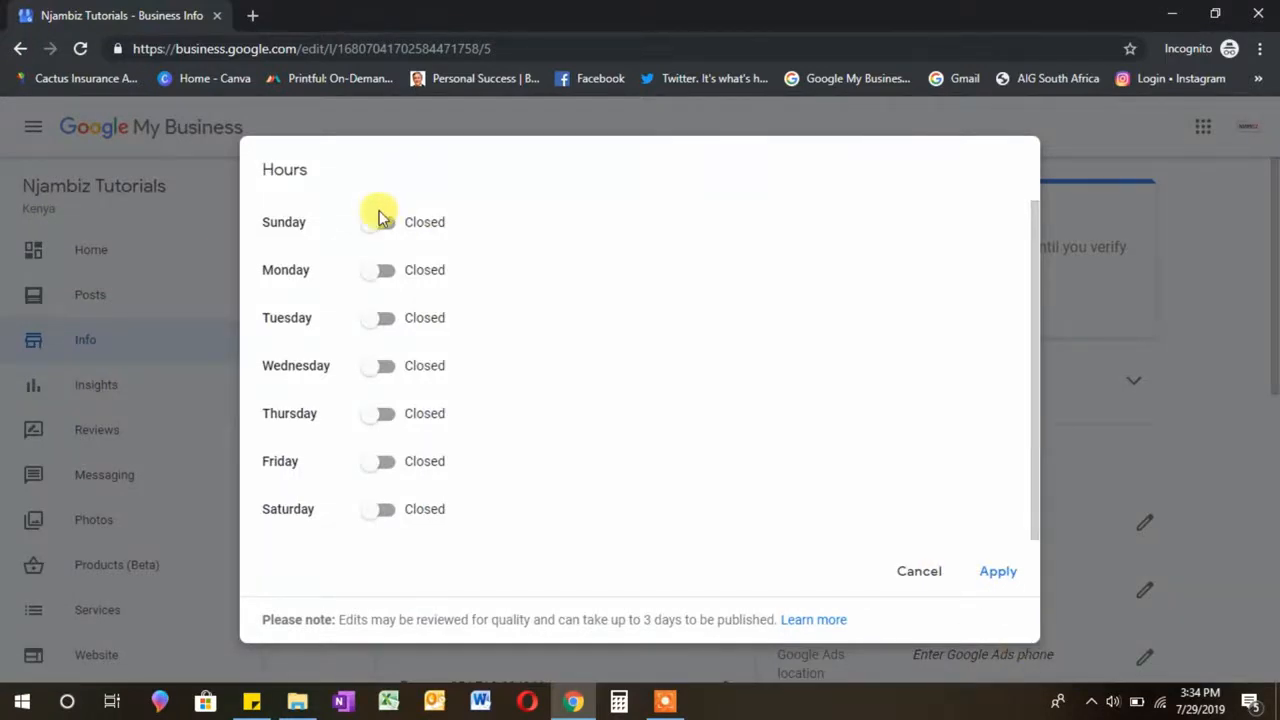
# Step: Mark Monday through Saturday as open days
pyautogui.click(388, 275)
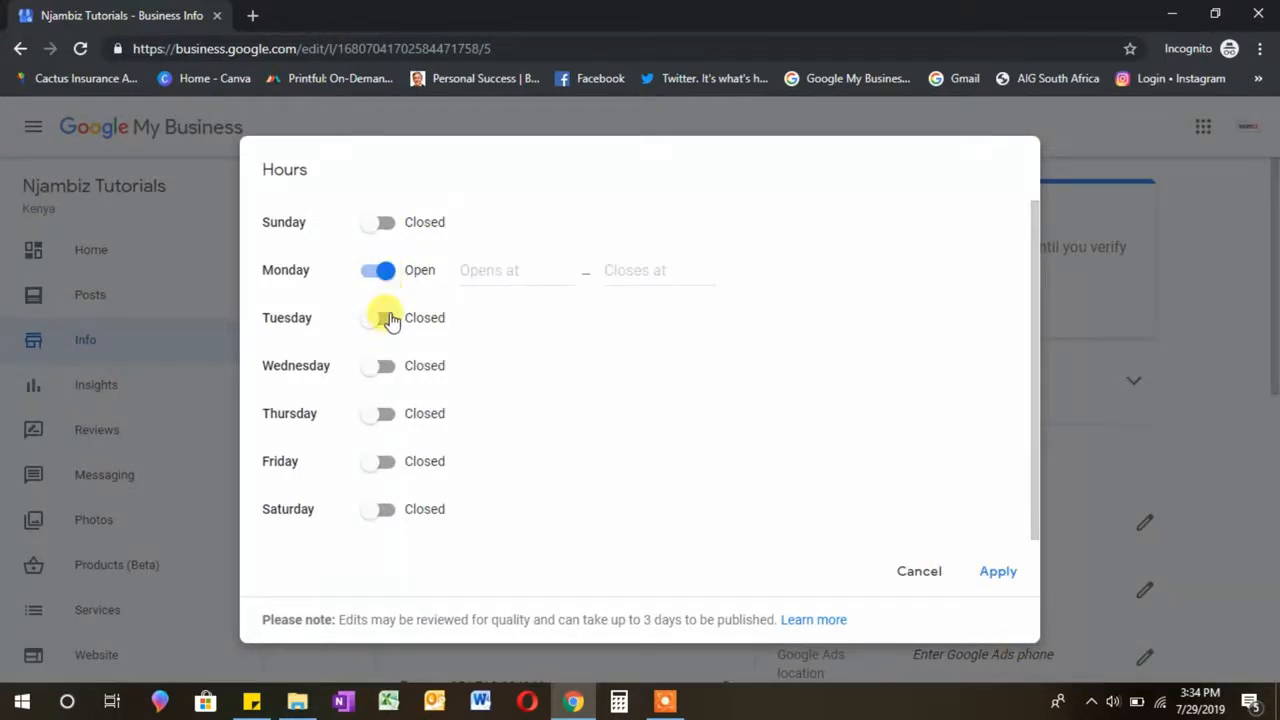
pyautogui.click(389, 319)
pyautogui.click(390, 375)
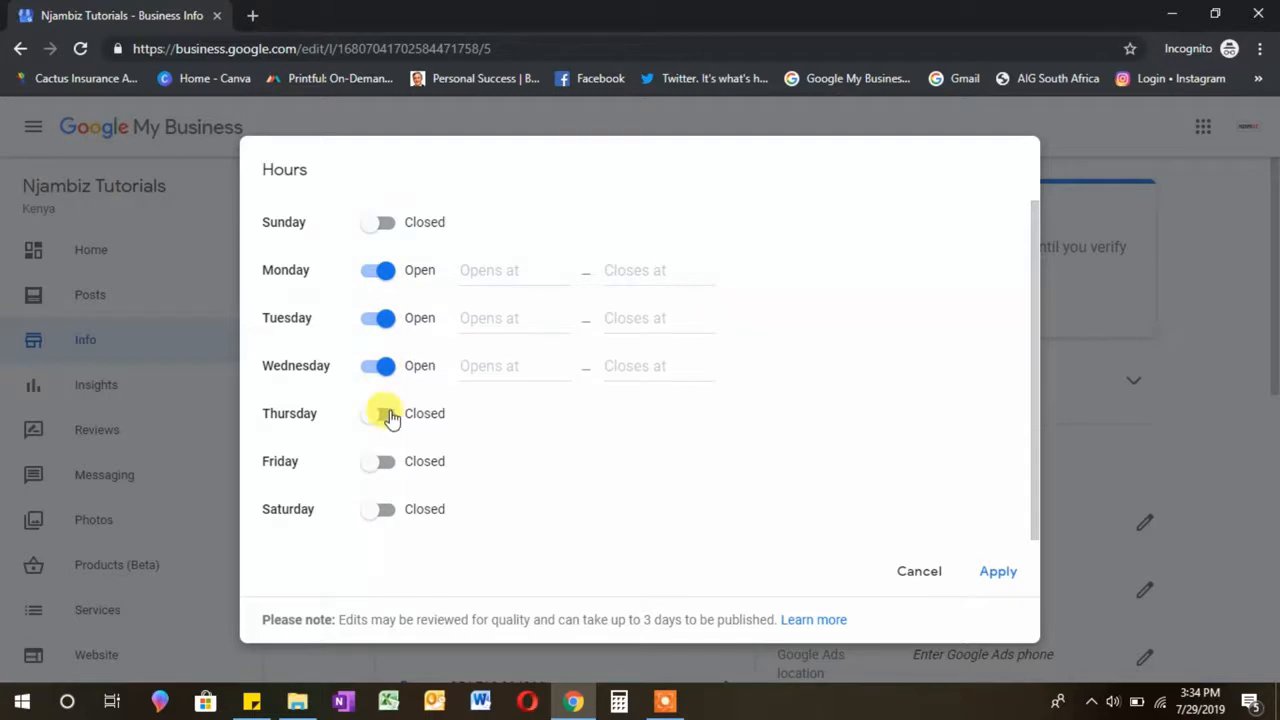
pyautogui.click(389, 418)
pyautogui.click(391, 467)
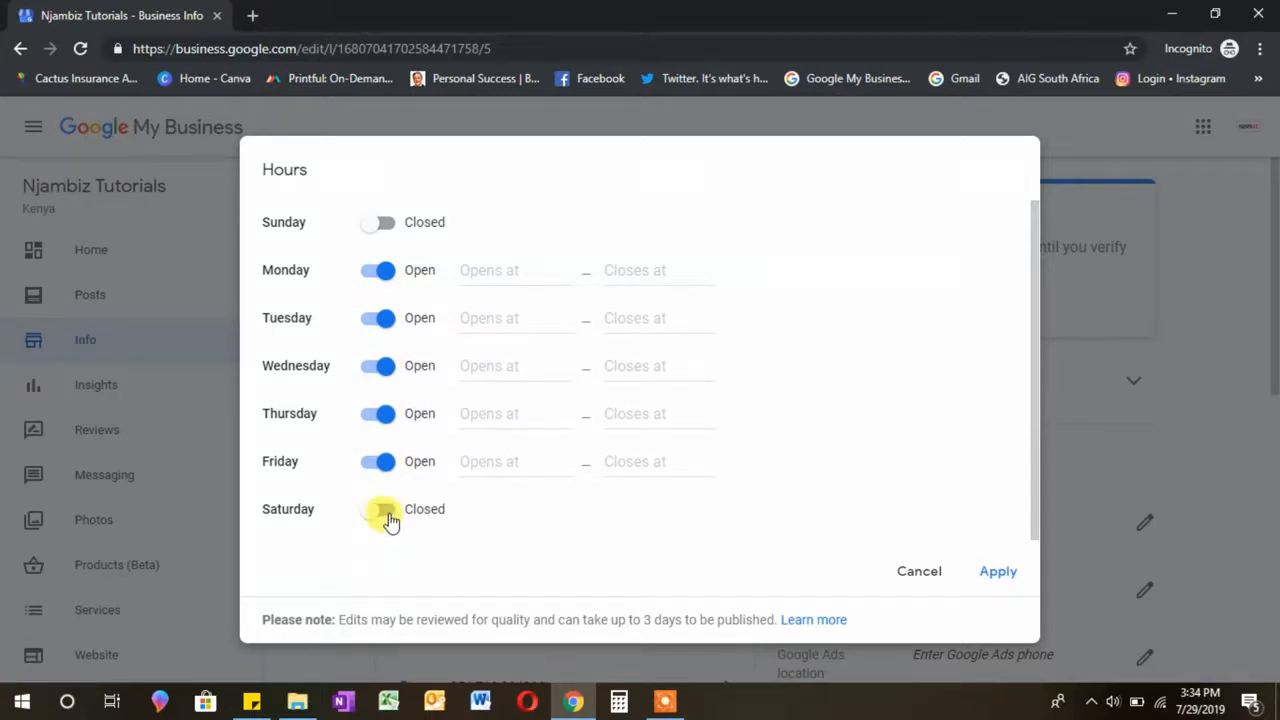
pyautogui.click(389, 515)
# Step: Set Monday and Tuesday hours to 8:00 am–5:30 pm
pyautogui.click(515, 272)
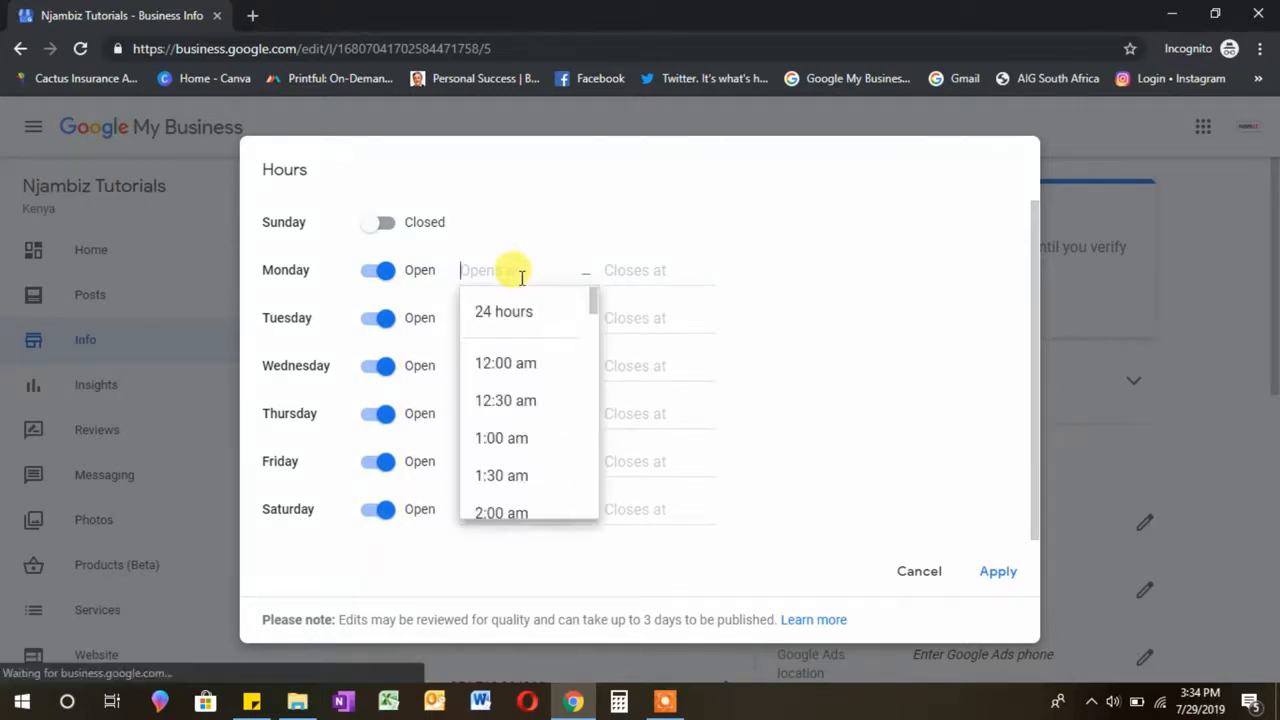
pyautogui.moveTo(594, 291); pyautogui.dragTo(594, 365)
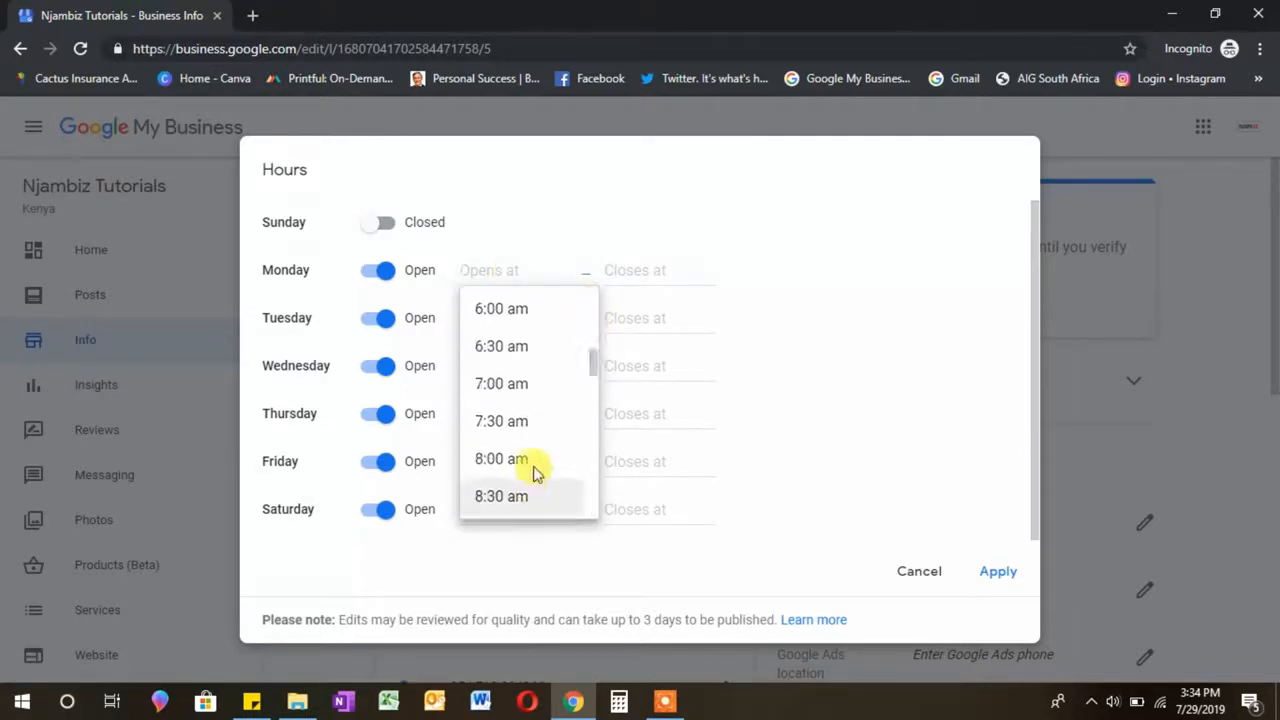
pyautogui.click(534, 463)
pyautogui.click(683, 278)
pyautogui.scroll(-3, 686, 371)
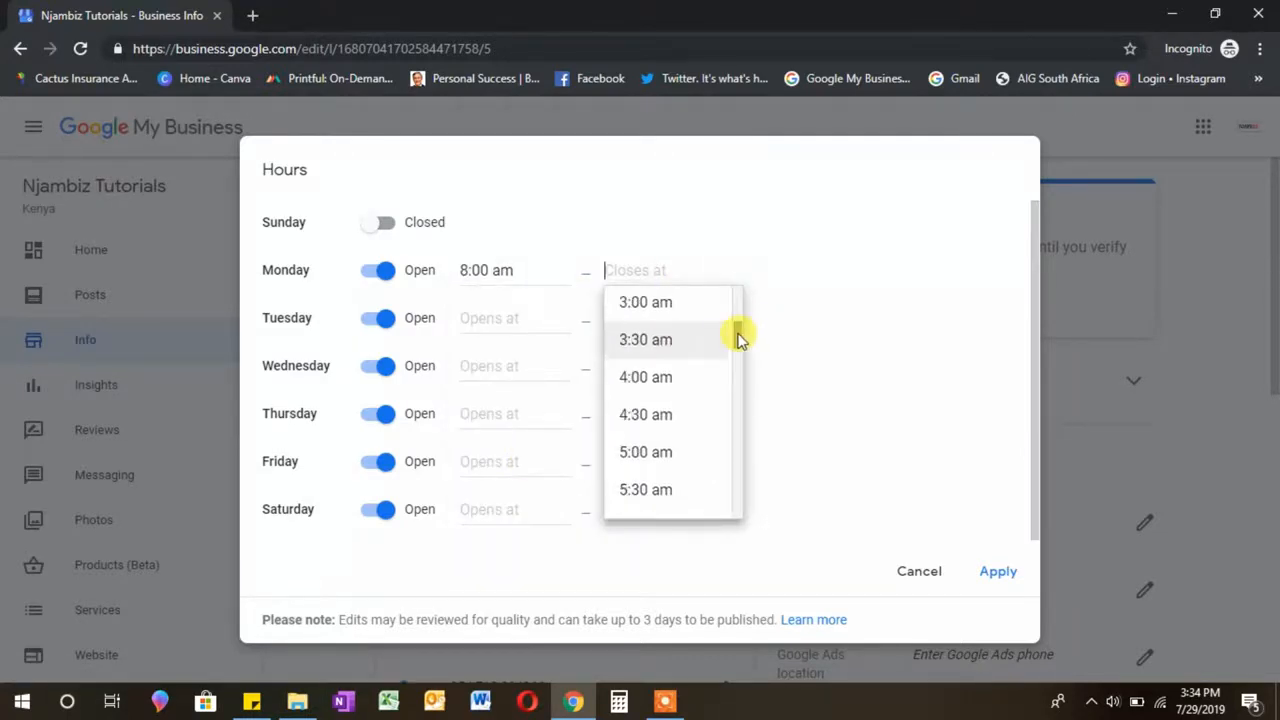
pyautogui.moveTo(737, 334); pyautogui.dragTo(731, 469)
pyautogui.click(677, 320)
pyautogui.click(517, 320)
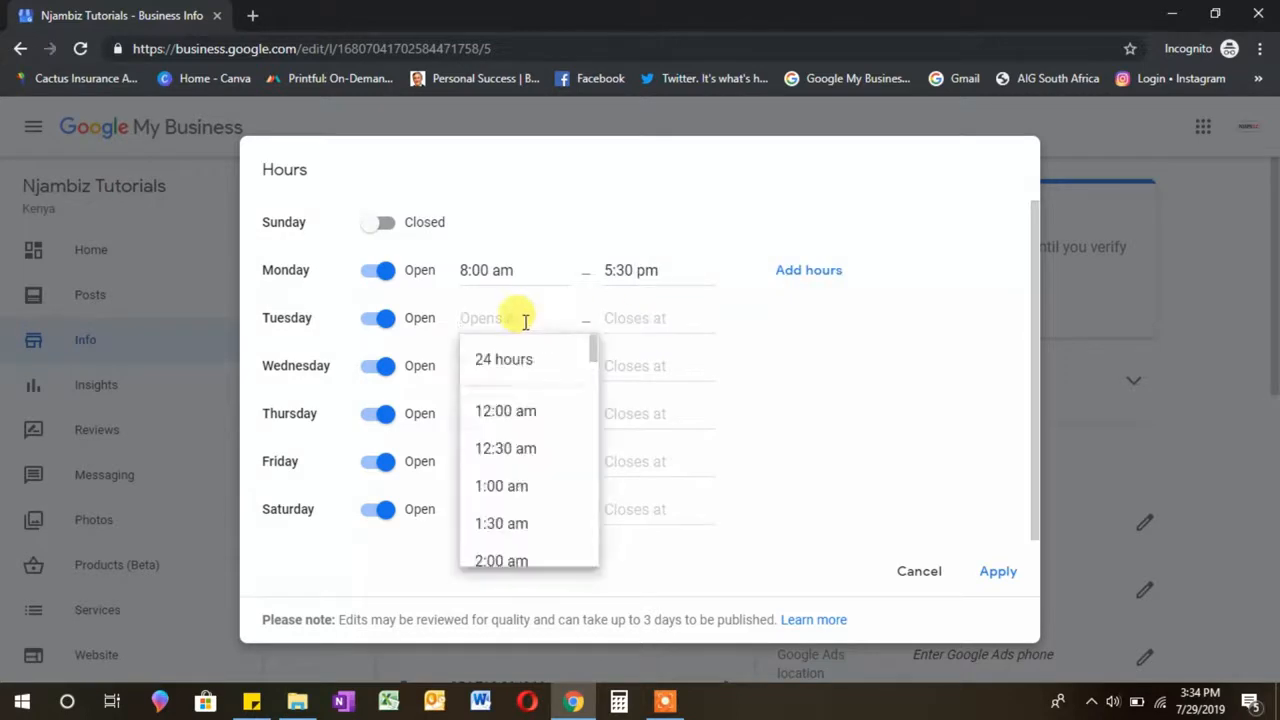
pyautogui.moveTo(594, 345); pyautogui.dragTo(593, 403)
pyautogui.click(517, 551)
pyautogui.click(686, 323)
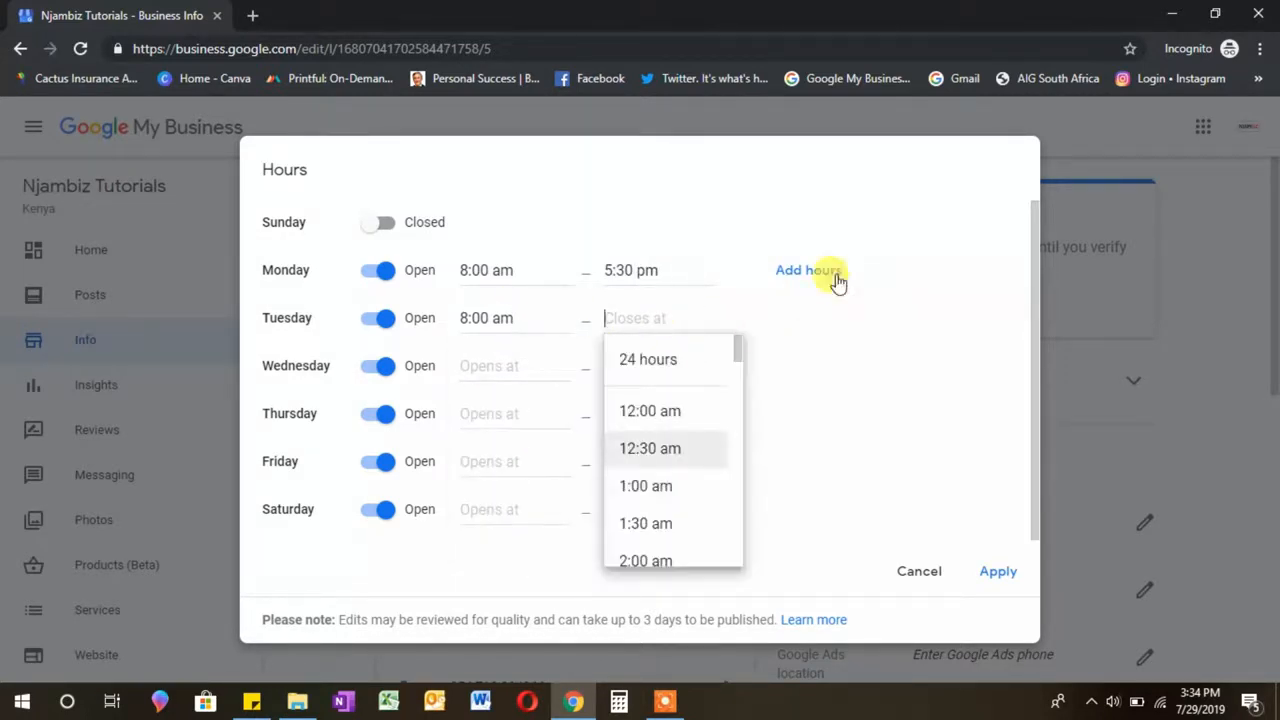
pyautogui.scroll(-6, 665, 524)
pyautogui.moveTo(737, 428); pyautogui.dragTo(703, 509)
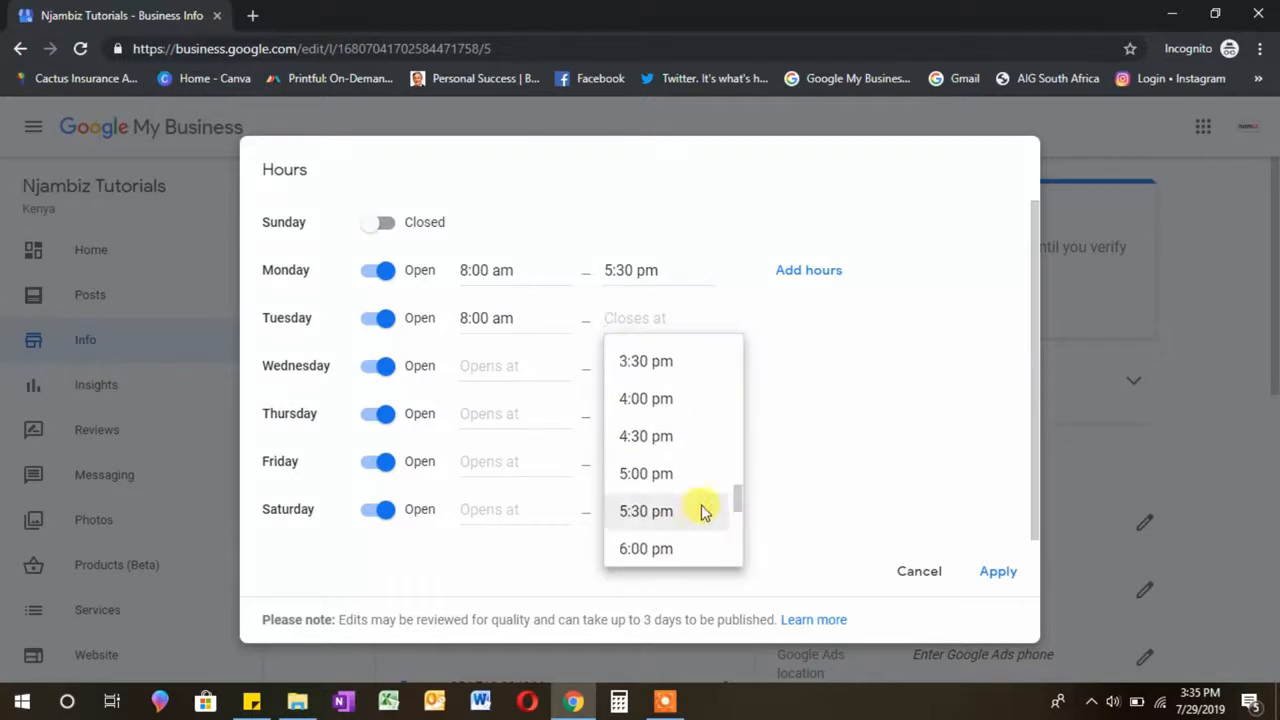
pyautogui.click(703, 509)
# Step: Set Wednesday hours to 8:00 am–5:30 pm
pyautogui.click(465, 365)
pyautogui.write('8')
pyautogui.click(658, 362)
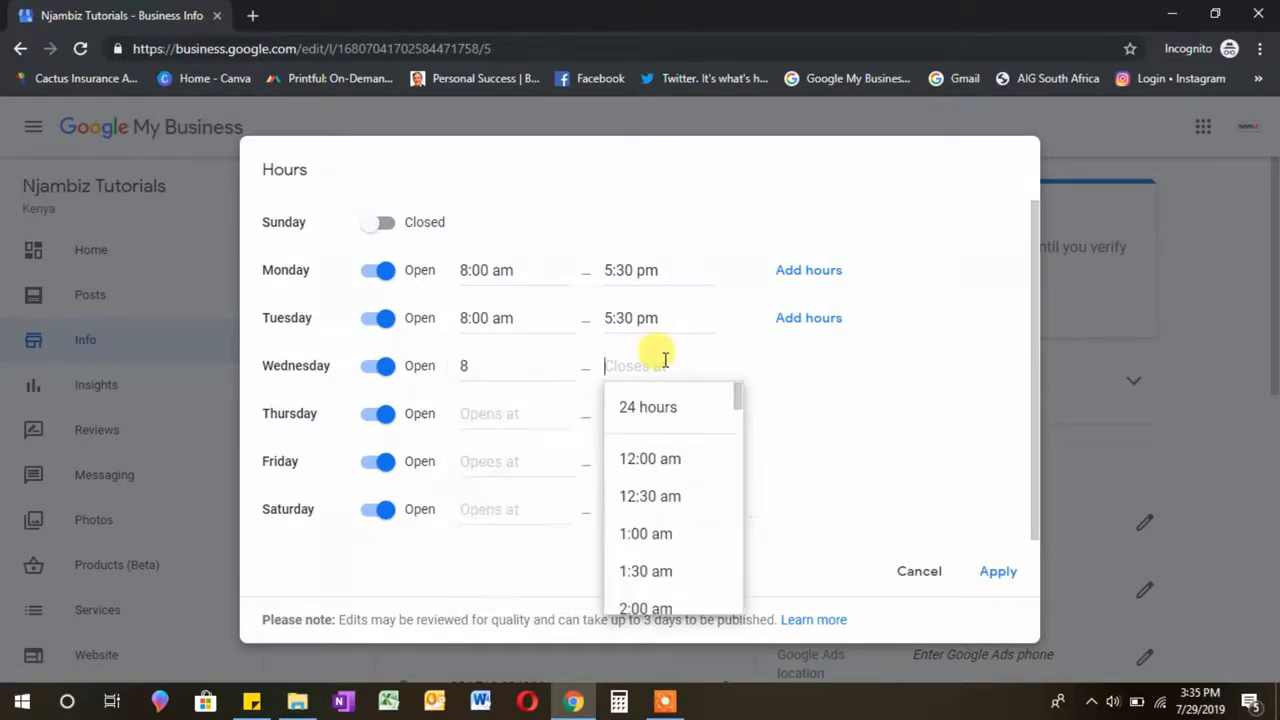
pyautogui.write('5')
pyautogui.click(652, 571)
pyautogui.click(474, 366)
# Step: Set Thursday and Friday hours to 8:00 am–5:00 pm
pyautogui.click(520, 457)
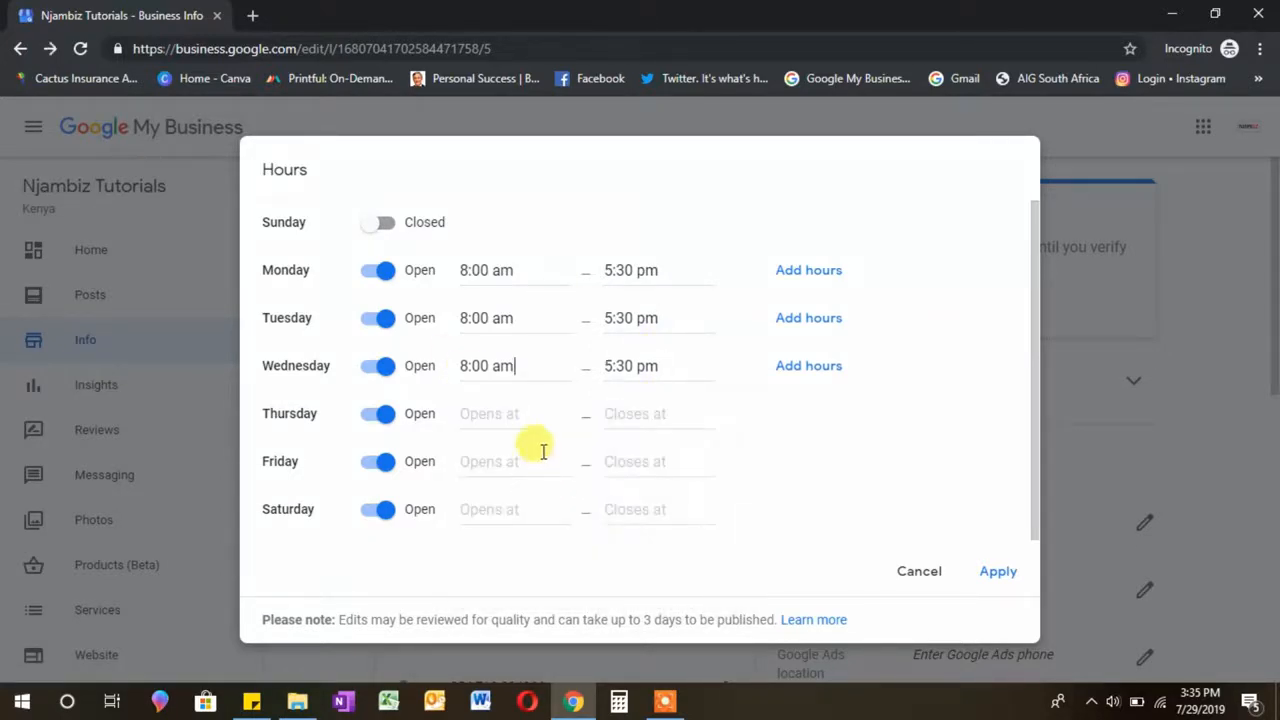
pyautogui.click(520, 416)
pyautogui.write('8')
pyautogui.click(540, 508)
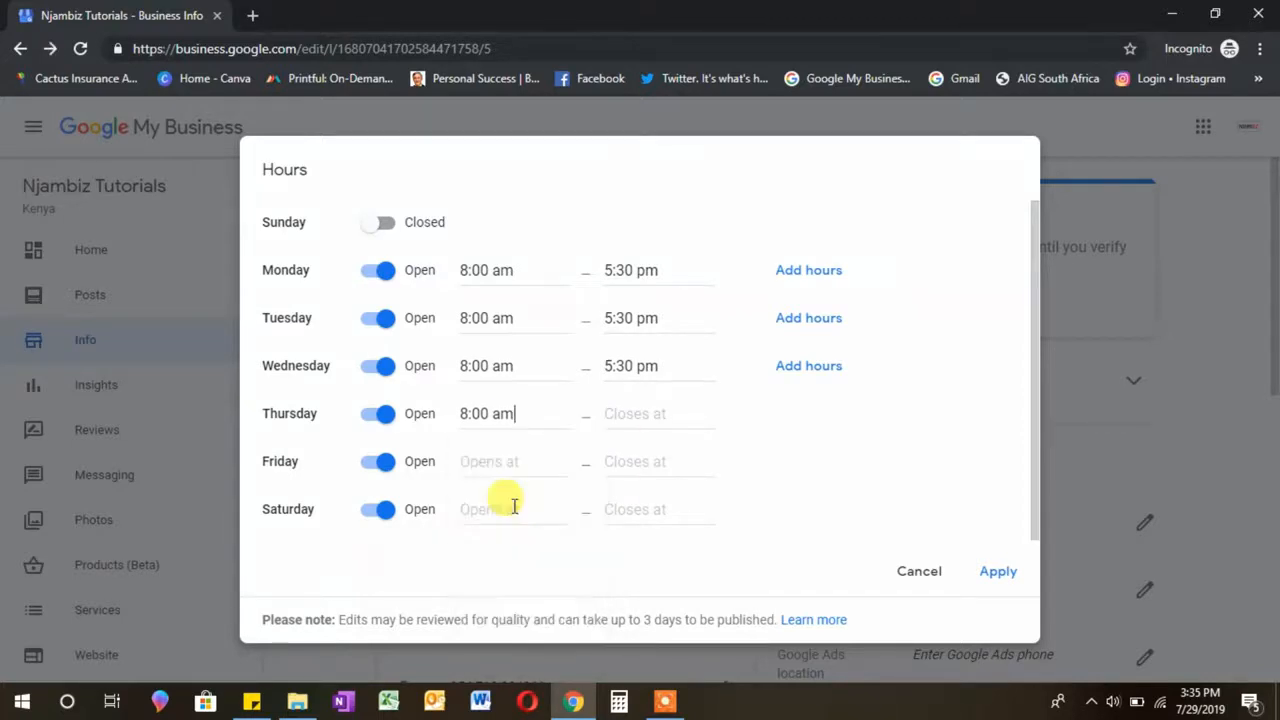
pyautogui.click(630, 413)
pyautogui.write('5')
pyautogui.click(629, 581)
pyautogui.click(470, 461)
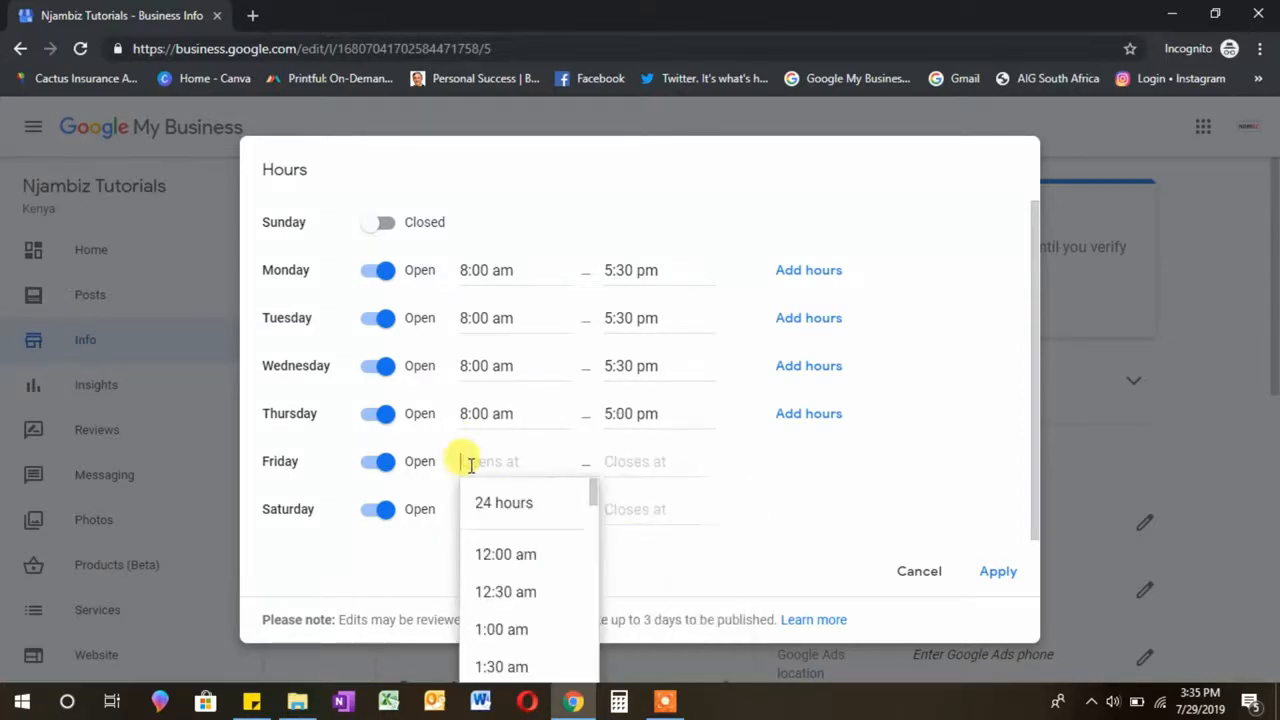
pyautogui.write('8')
pyautogui.click(509, 555)
pyautogui.click(614, 461)
pyautogui.write('5')
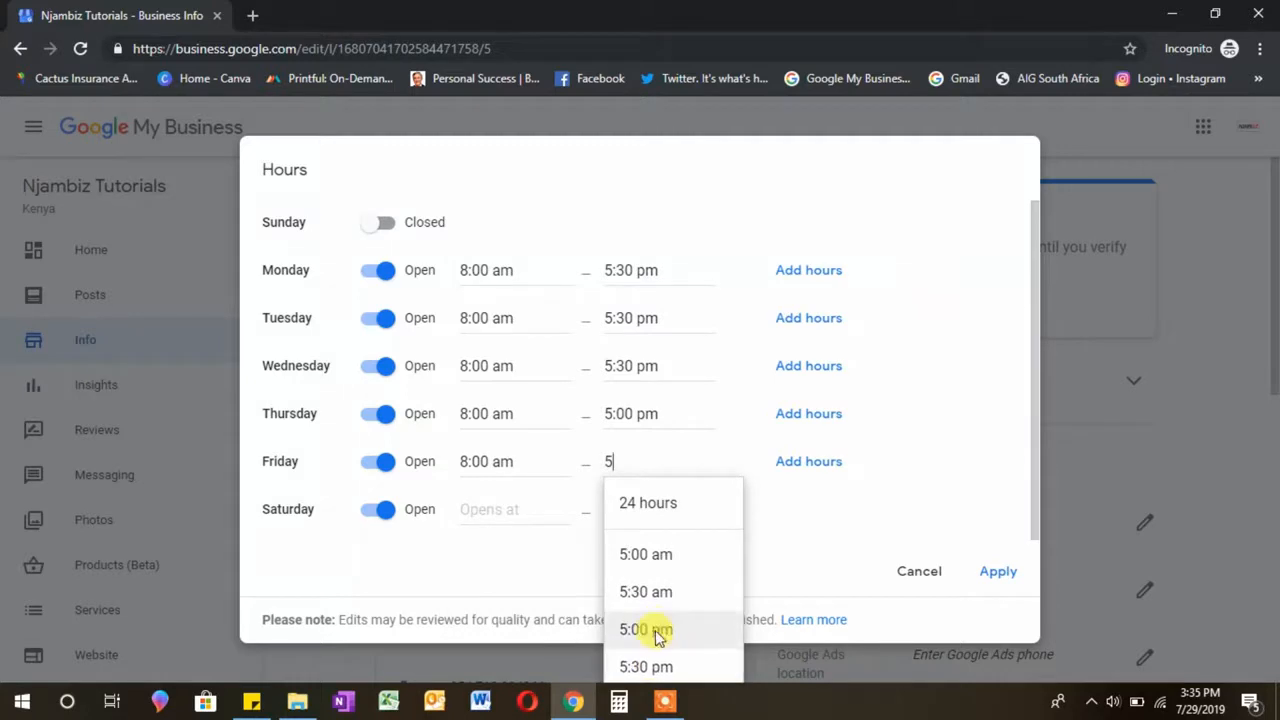
pyautogui.click(646, 629)
# Step: Set Saturday hours to 9:30 am–1:00 pm
pyautogui.click(482, 507)
pyautogui.write('9')
pyautogui.click(535, 643)
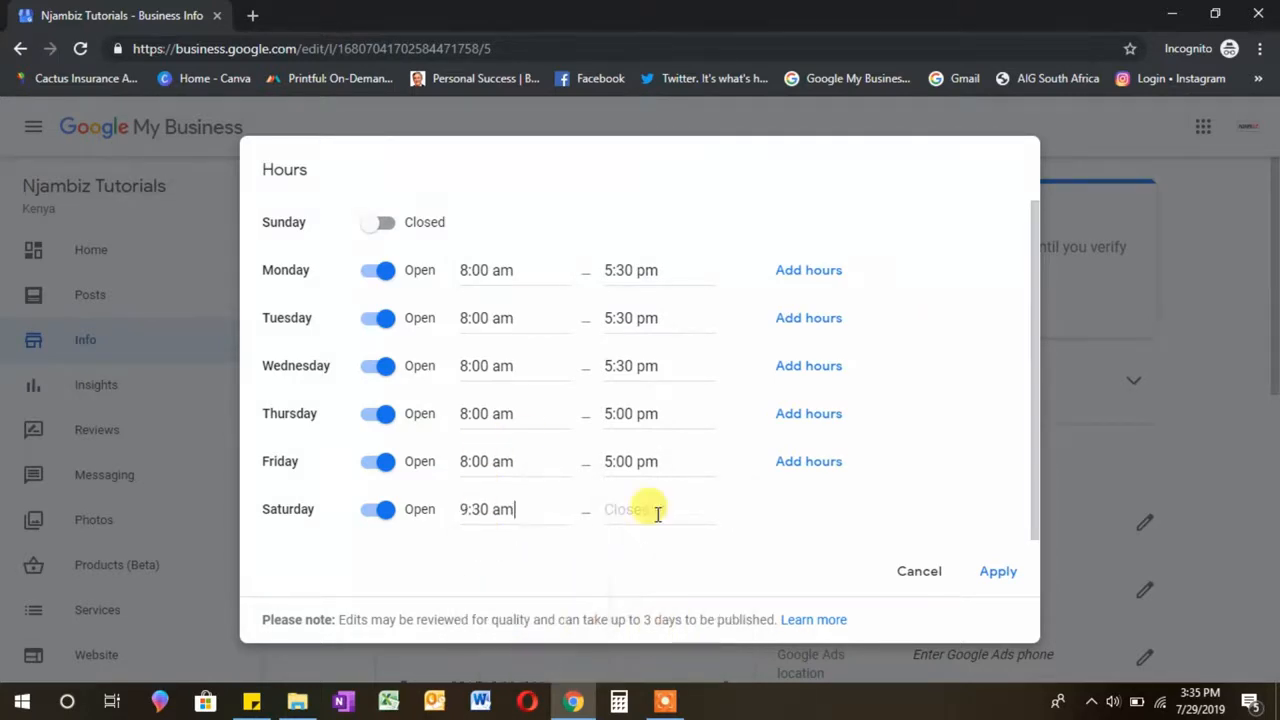
pyautogui.click(655, 511)
pyautogui.write('1')
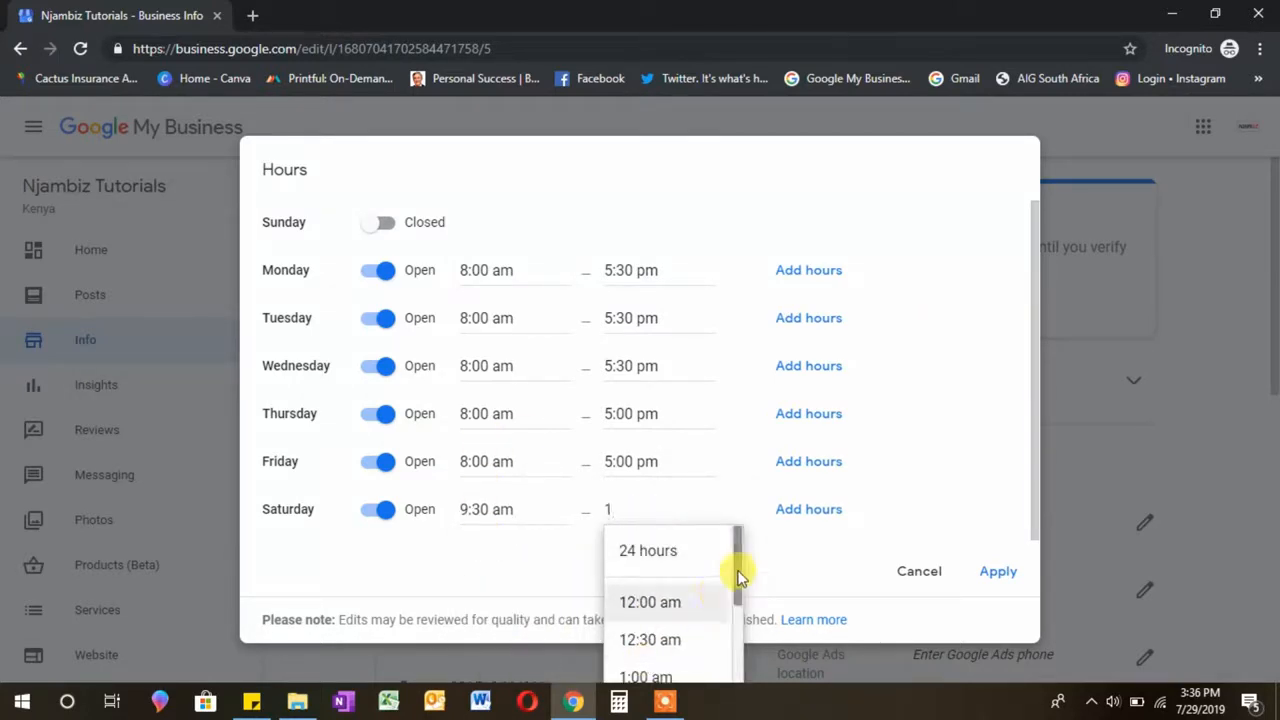
pyautogui.moveTo(737, 571); pyautogui.dragTo(737, 677)
pyautogui.click(650, 657)
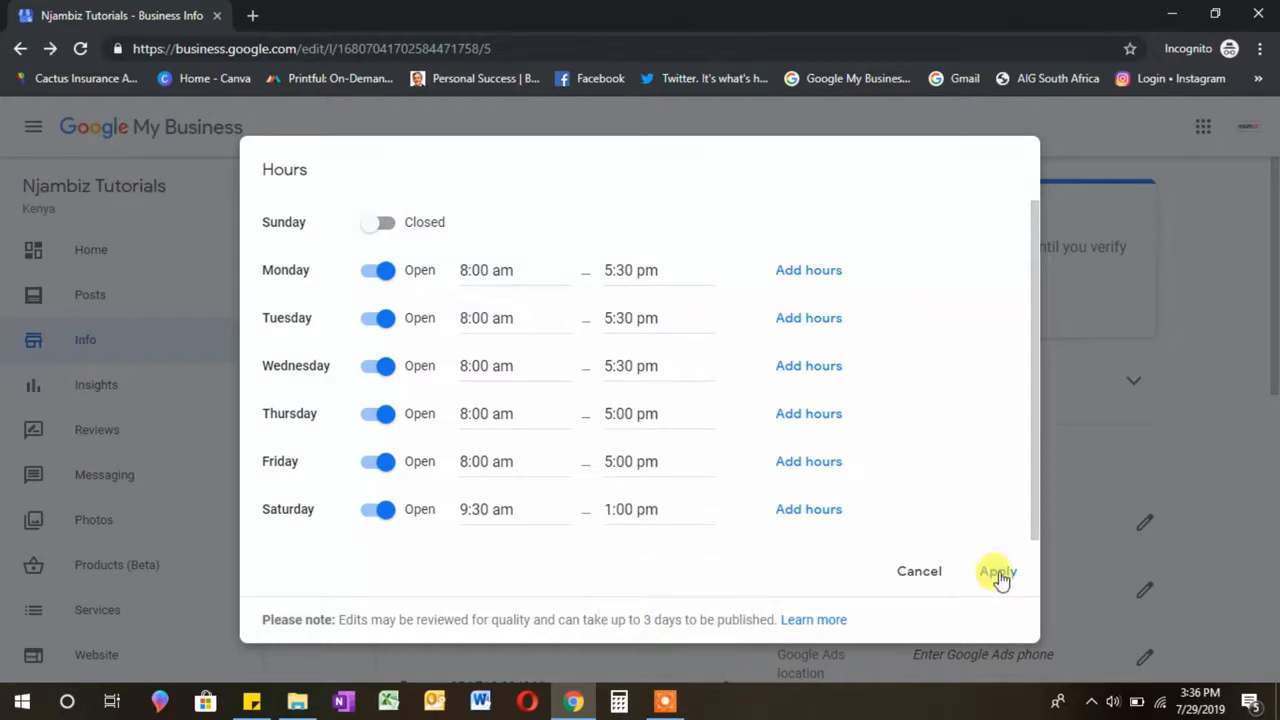
pyautogui.click(1000, 575)
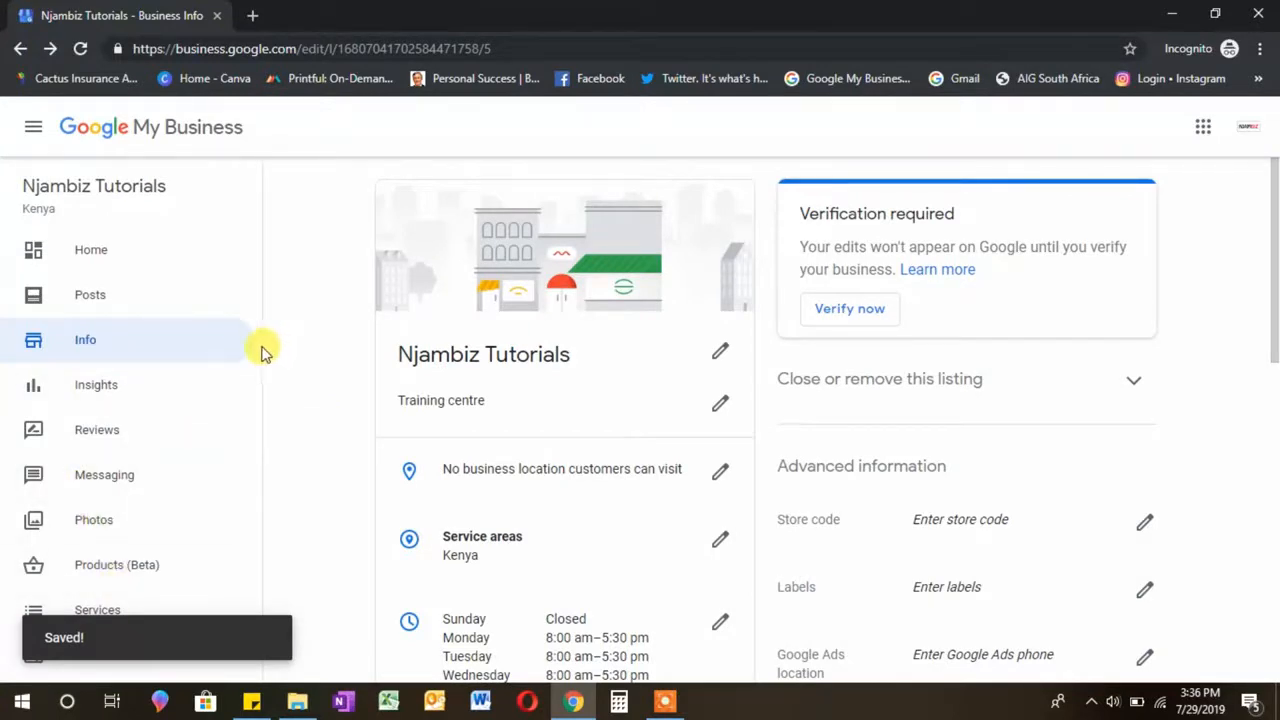
pyautogui.moveTo(260, 343); pyautogui.dragTo(256, 473)
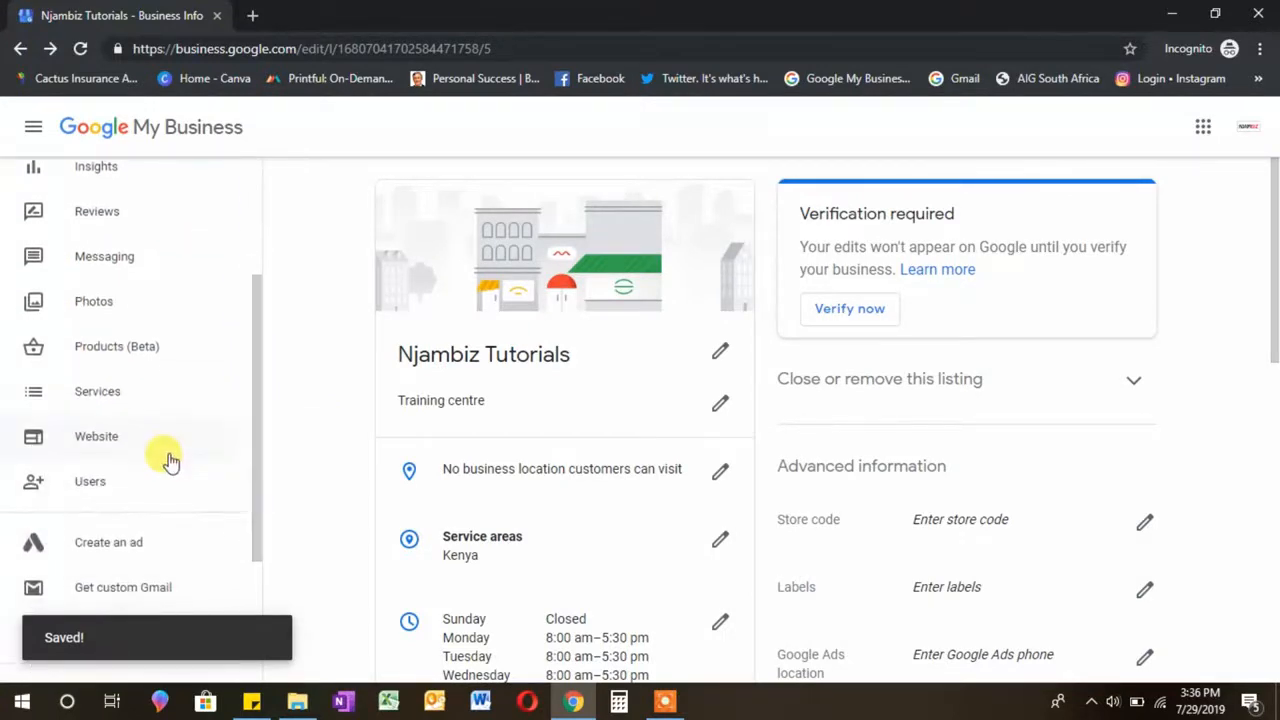
pyautogui.click(117, 437)
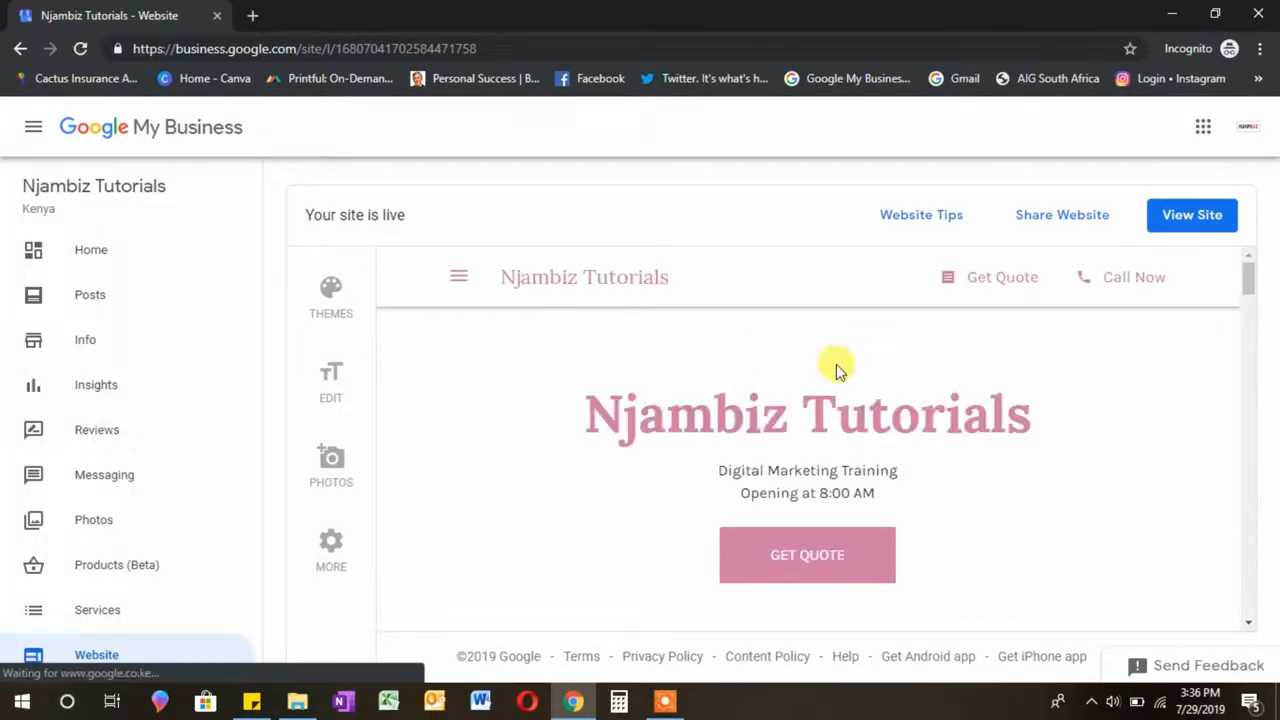
pyautogui.moveTo(1252, 283); pyautogui.dragTo(646, 480)
pyautogui.click(1123, 352)
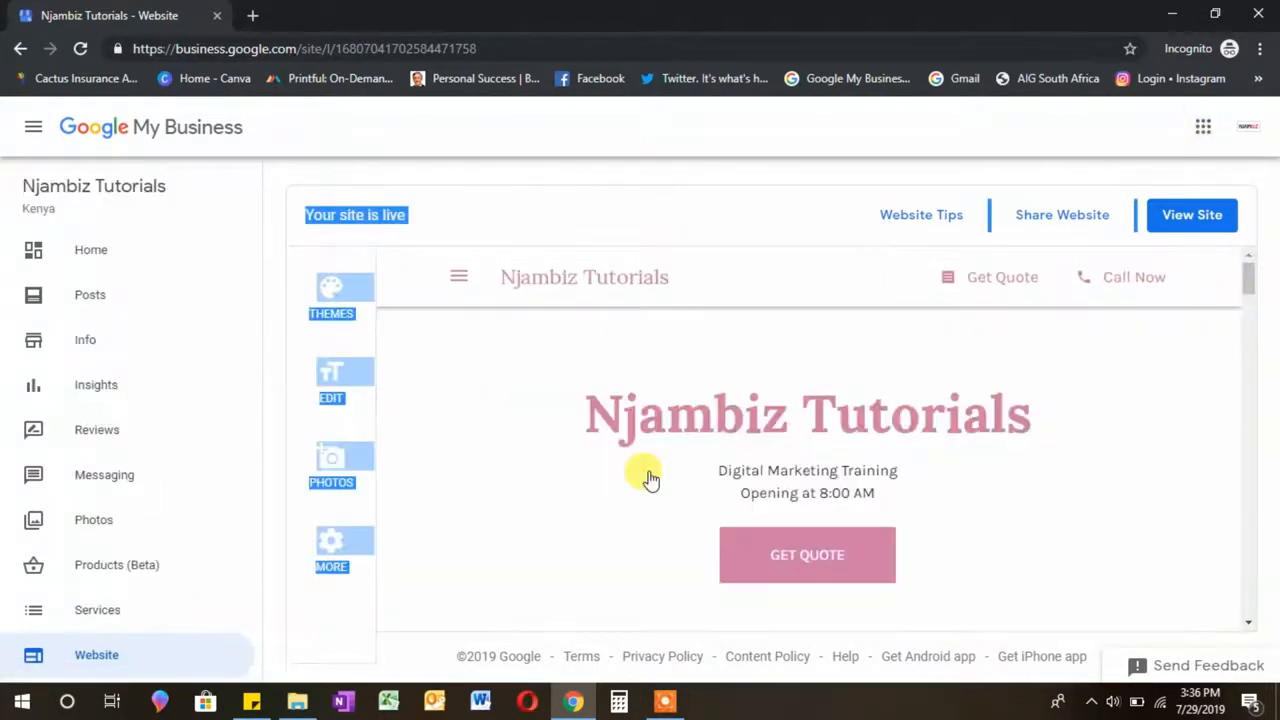
pyautogui.click(518, 218)
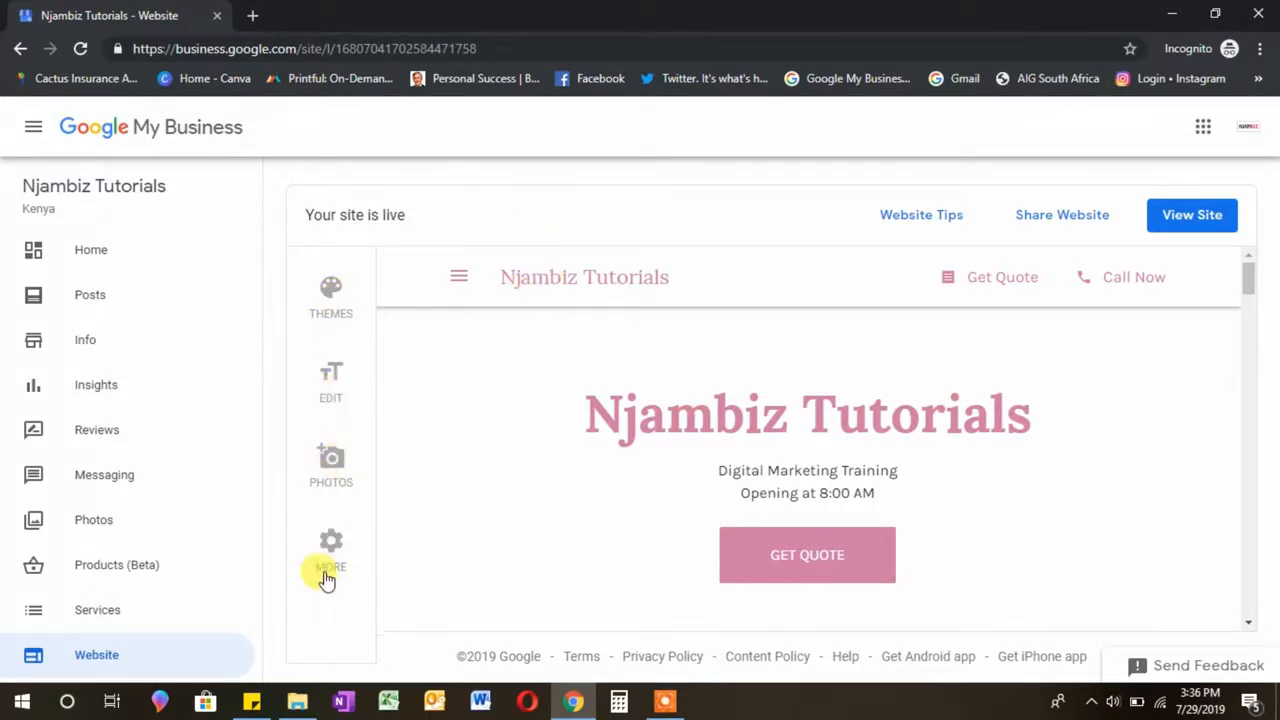
pyautogui.click(332, 541)
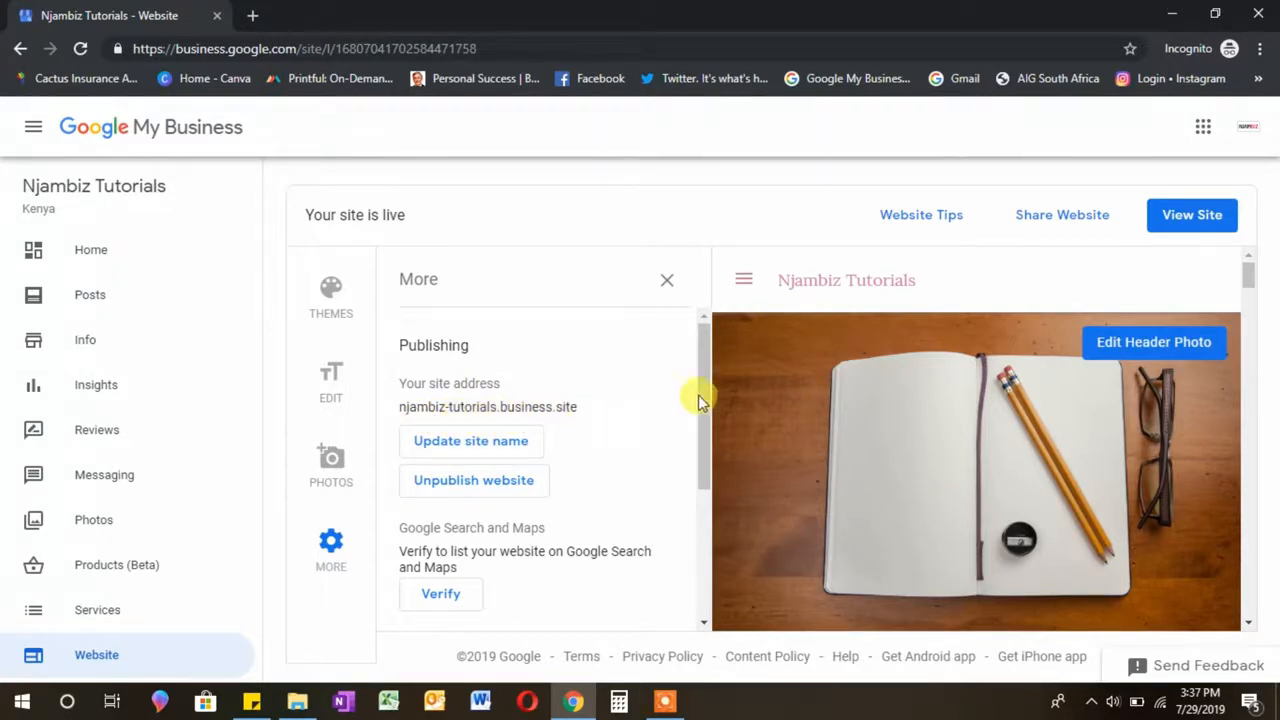
pyautogui.click(498, 459)
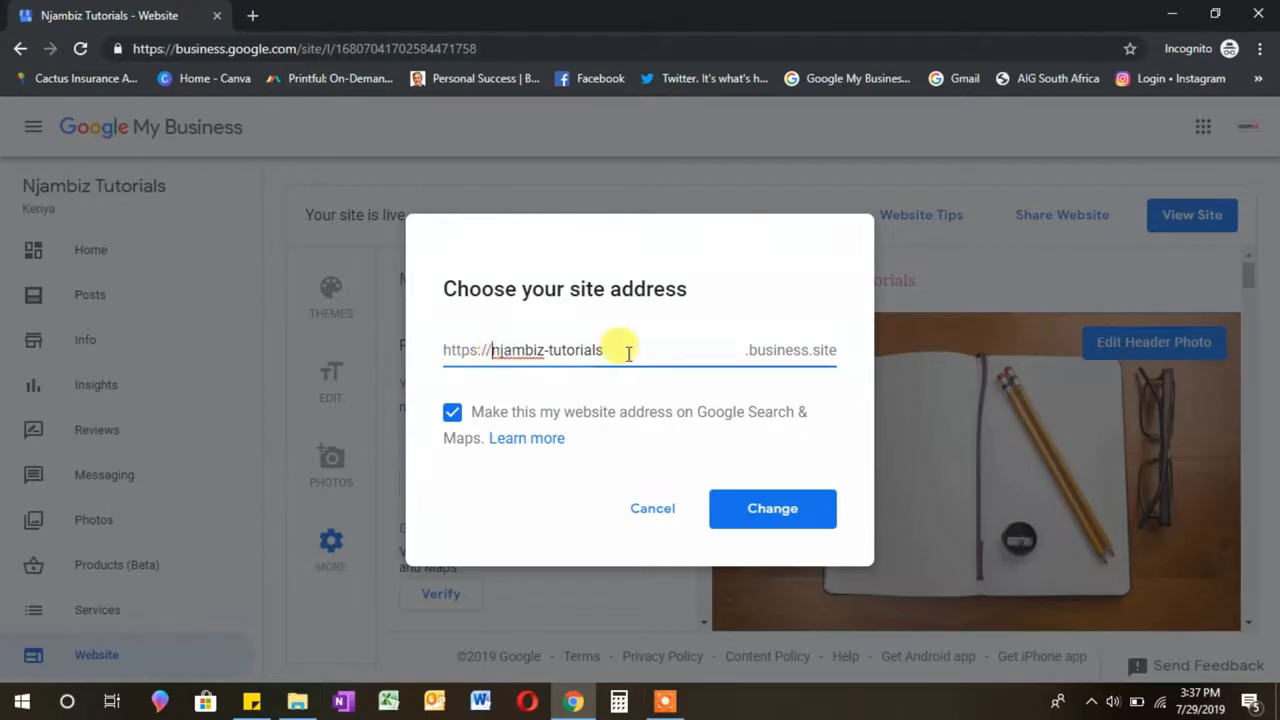
pyautogui.moveTo(626, 351); pyautogui.dragTo(495, 350)
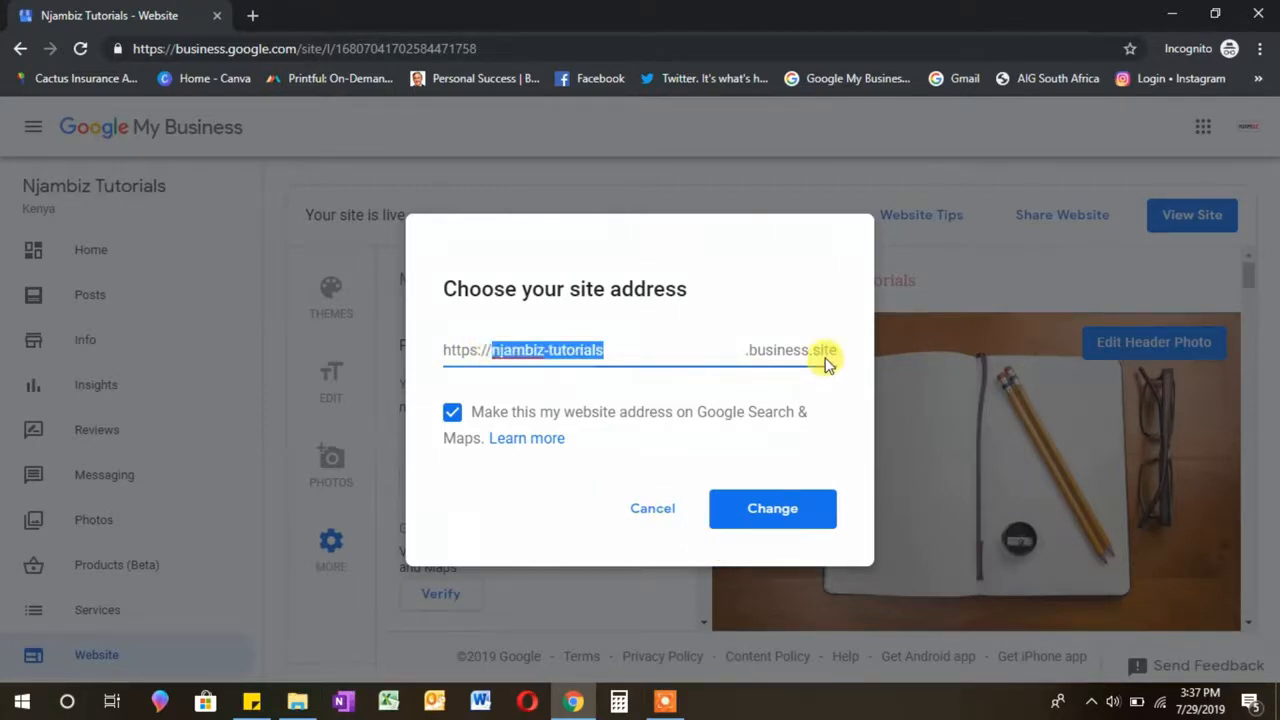
pyautogui.click(662, 518)
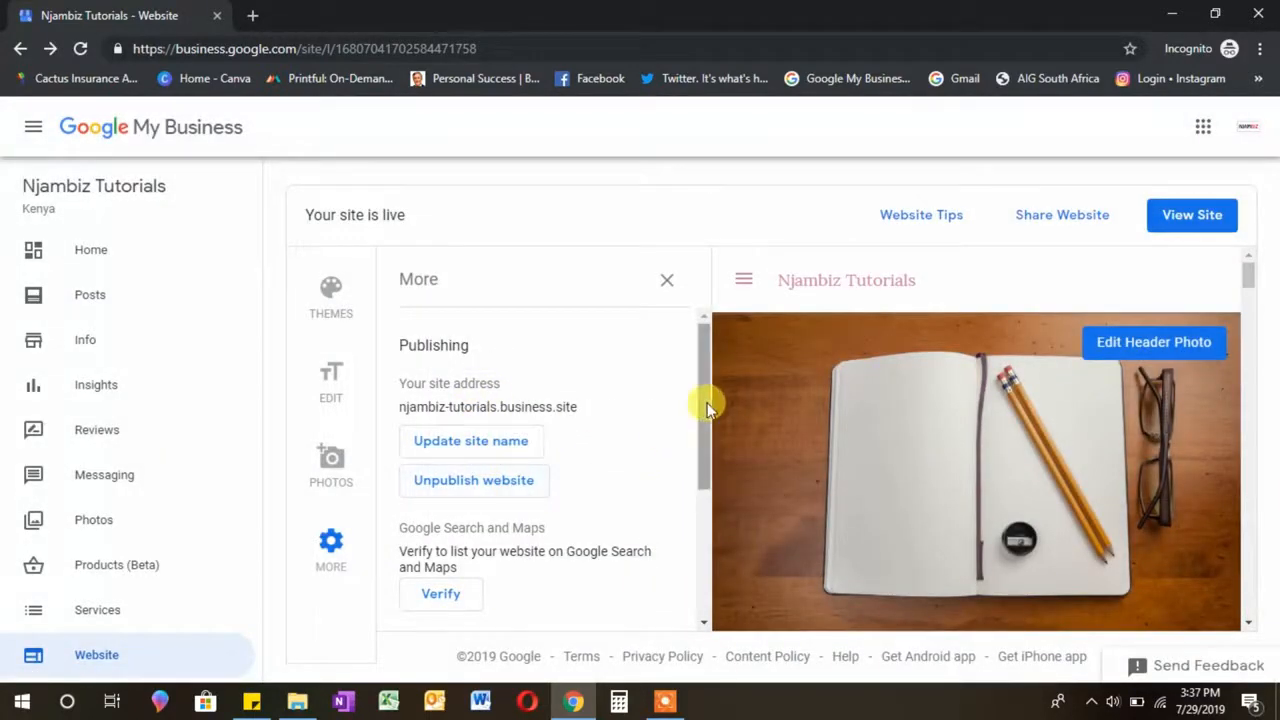
pyautogui.scroll(-1, 702, 445)
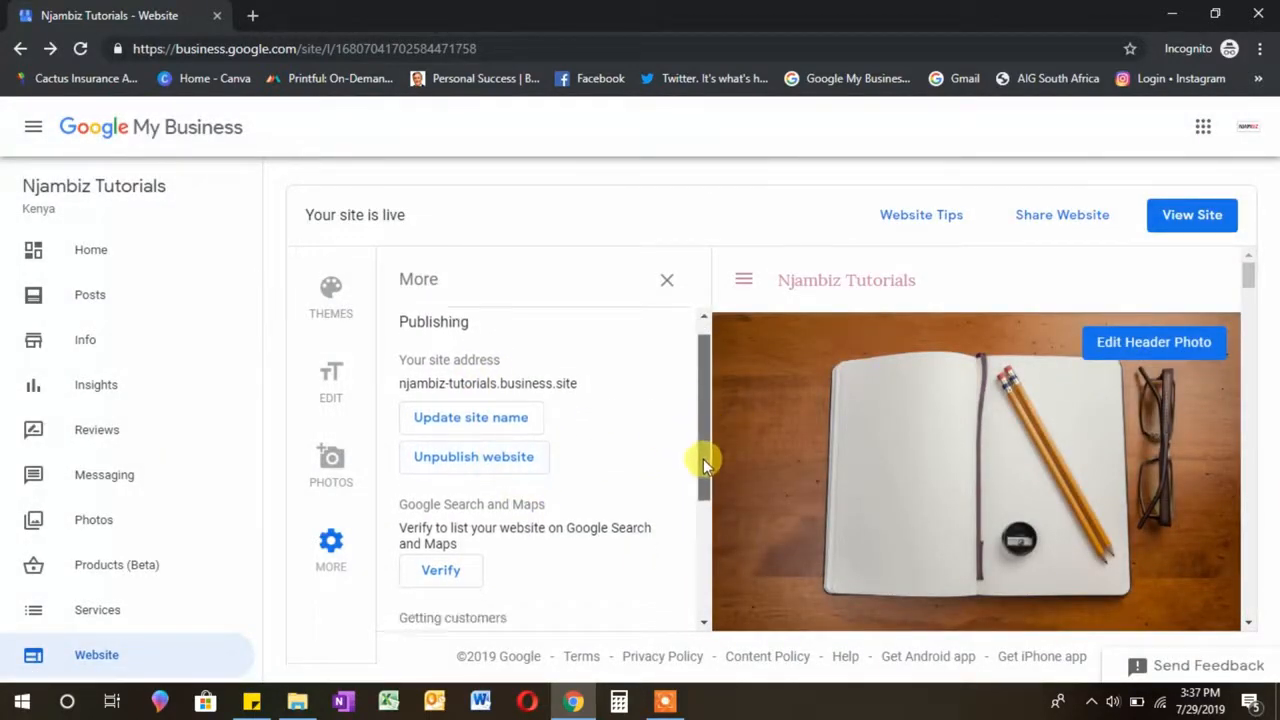
pyautogui.moveTo(704, 463); pyautogui.dragTo(706, 543)
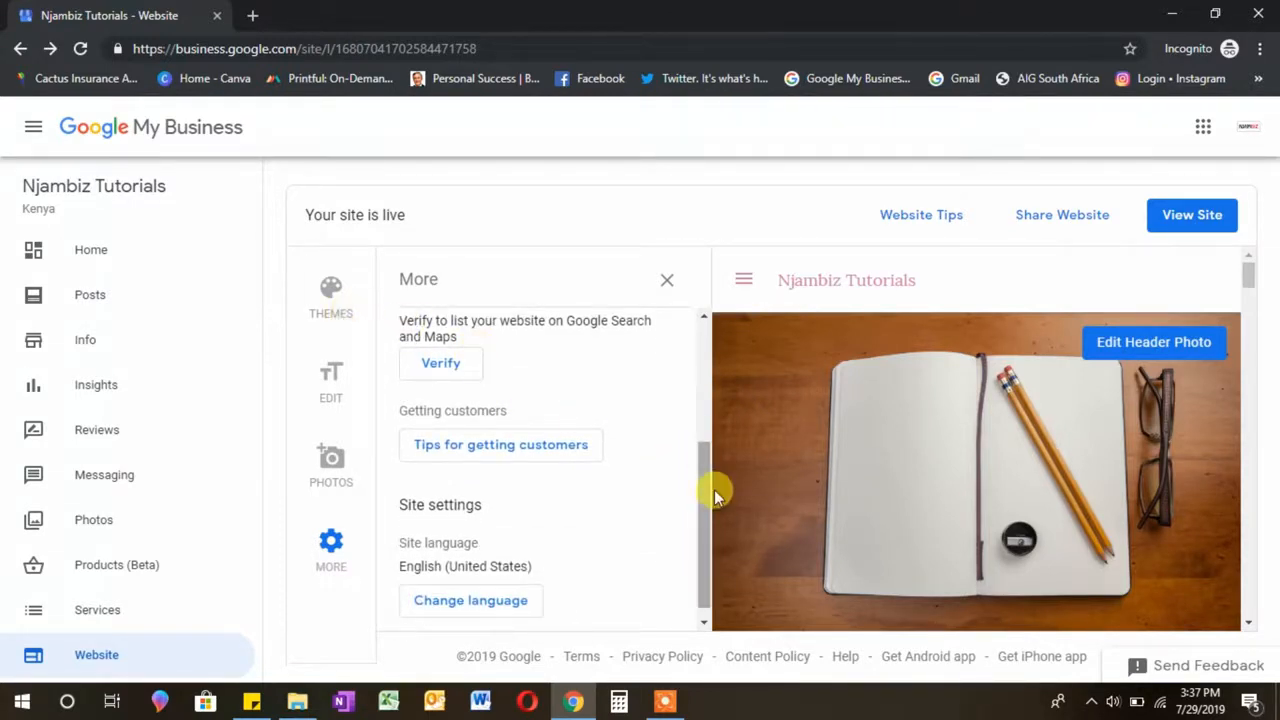
pyautogui.moveTo(709, 491); pyautogui.dragTo(709, 517)
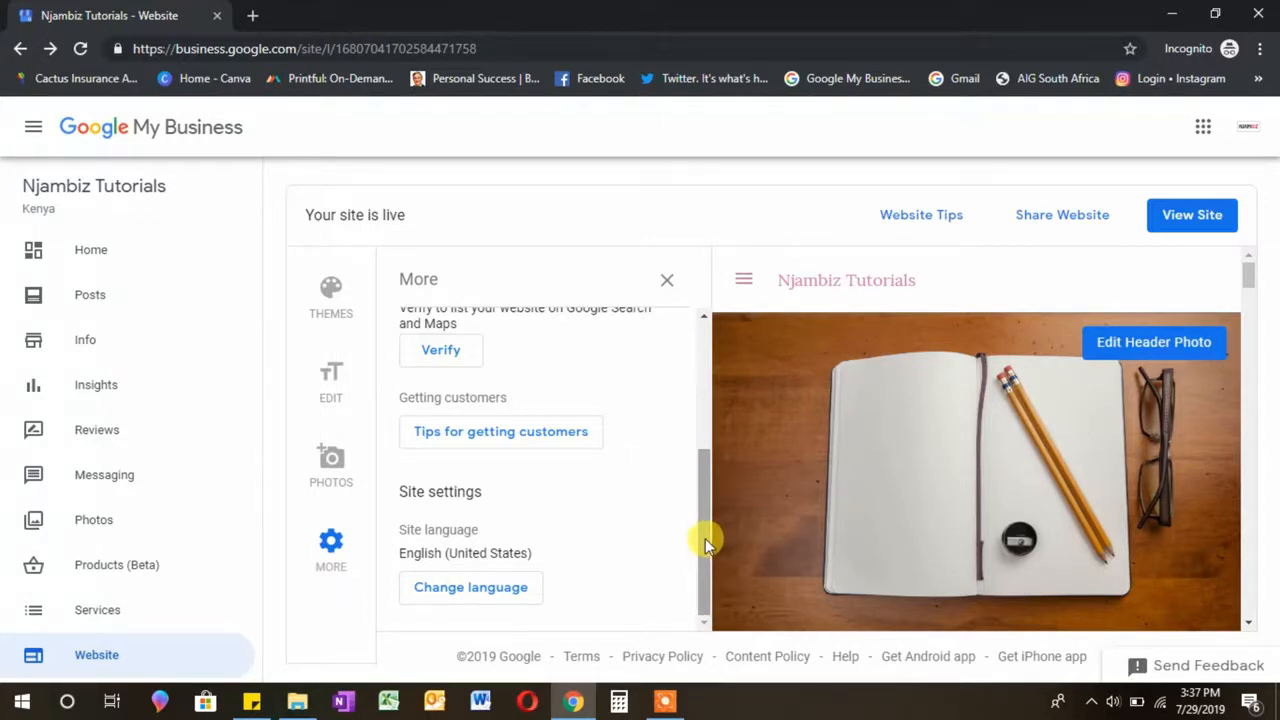
pyautogui.moveTo(705, 538); pyautogui.dragTo(713, 427)
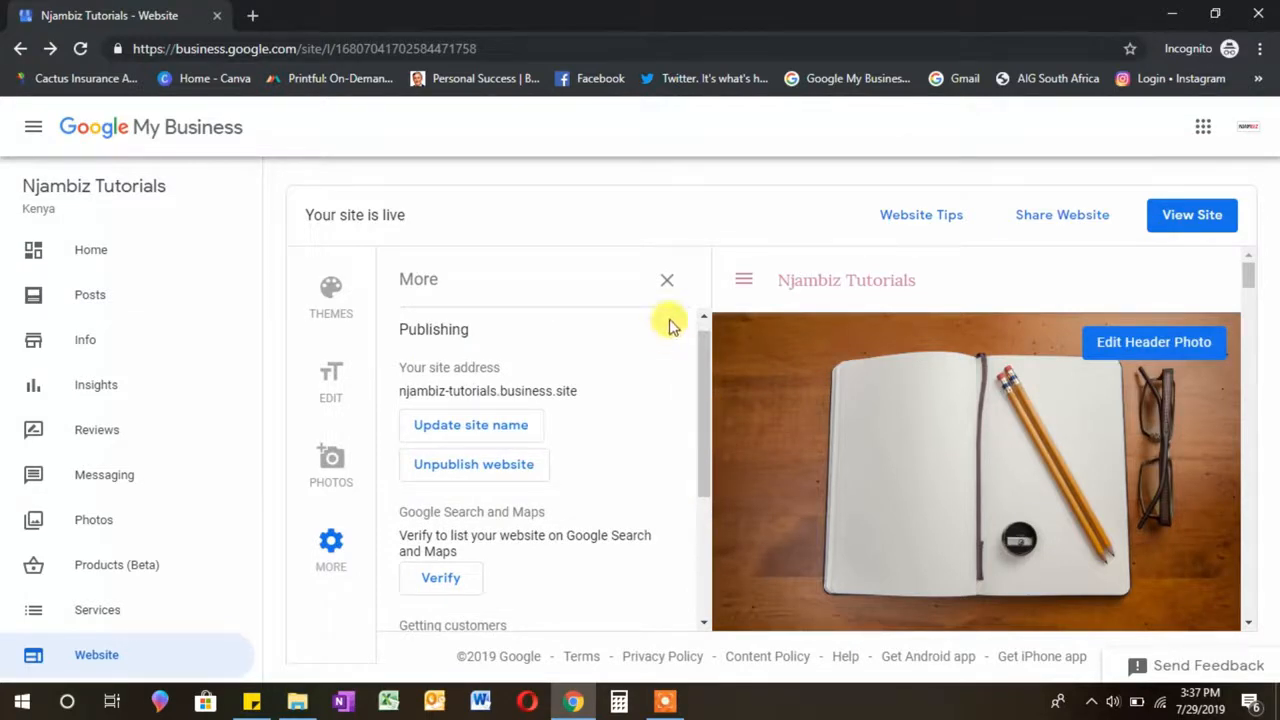
pyautogui.click(668, 280)
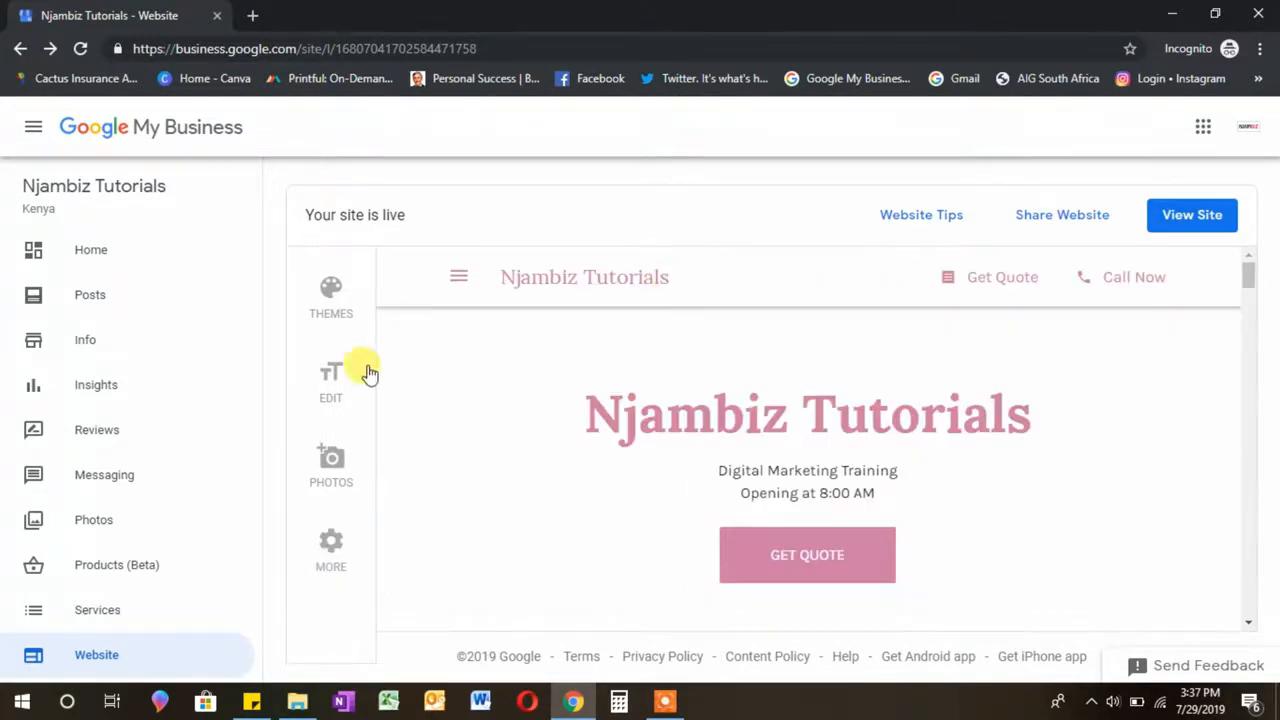
# Step: Open the published site at njambiz-tutorials.business.site in a new browser tab
pyautogui.click(325, 388)
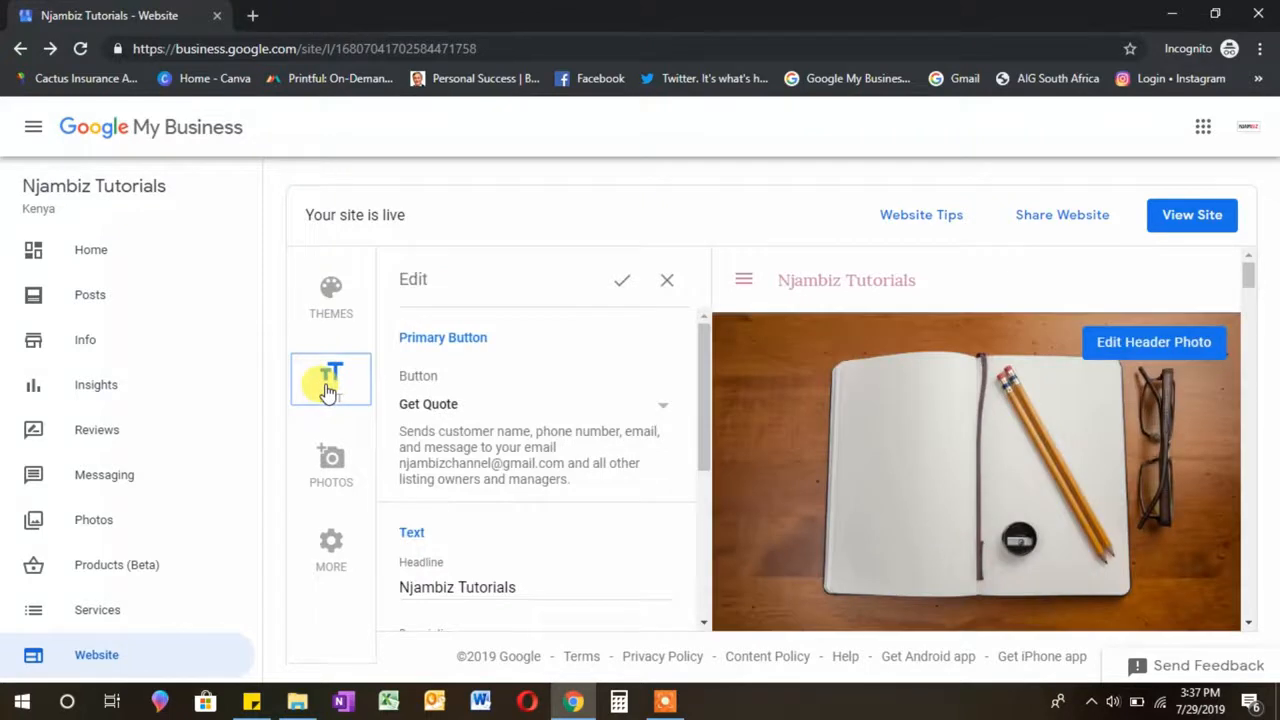
pyautogui.moveTo(714, 360); pyautogui.dragTo(717, 514)
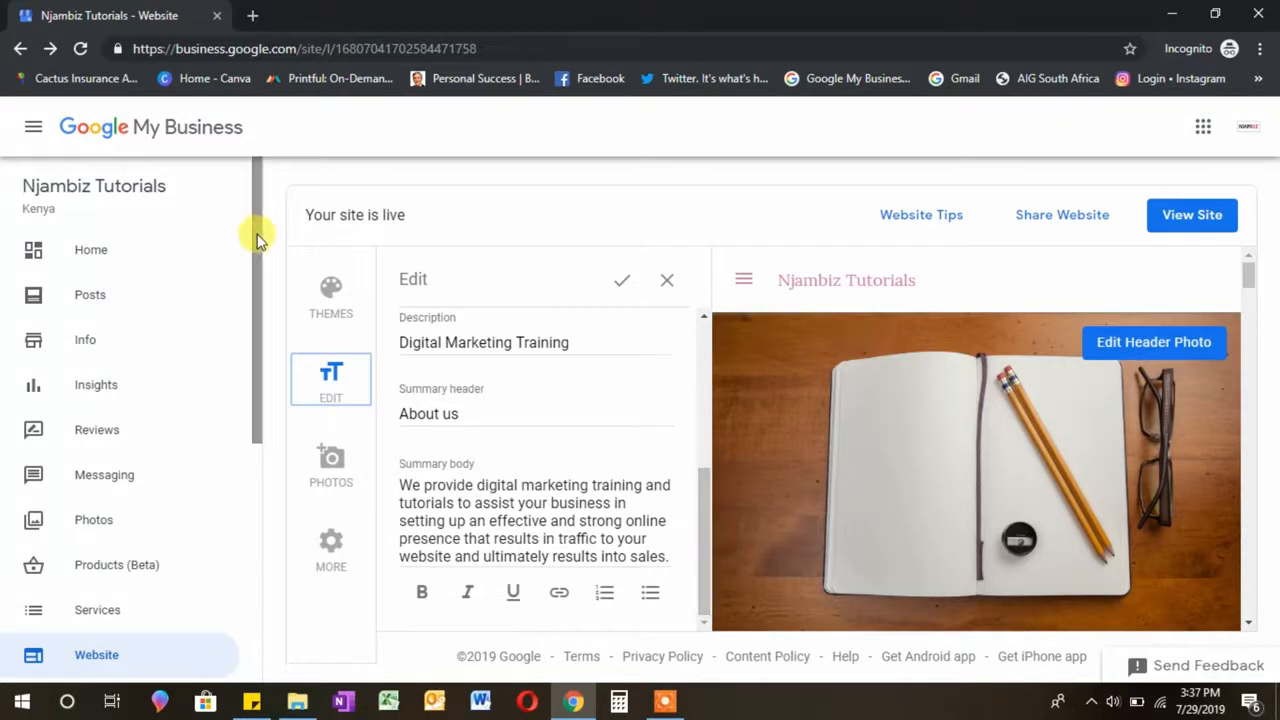
pyautogui.click(332, 305)
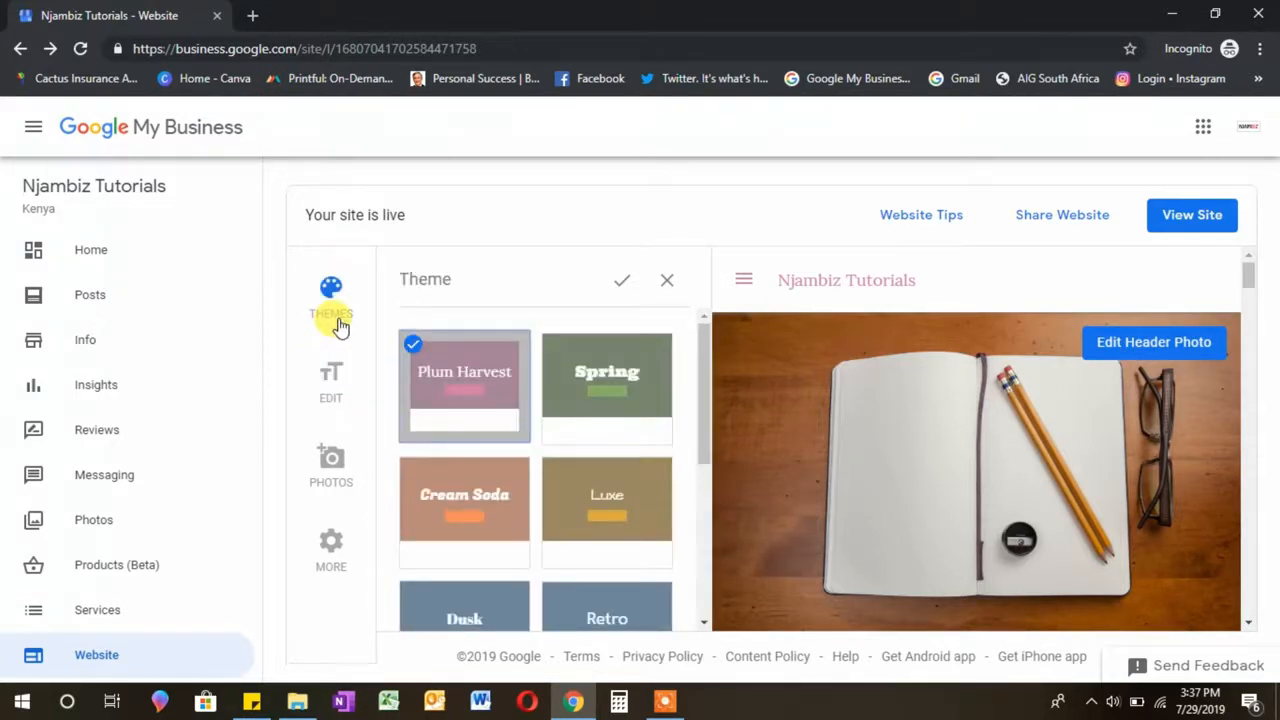
pyautogui.click(1197, 219)
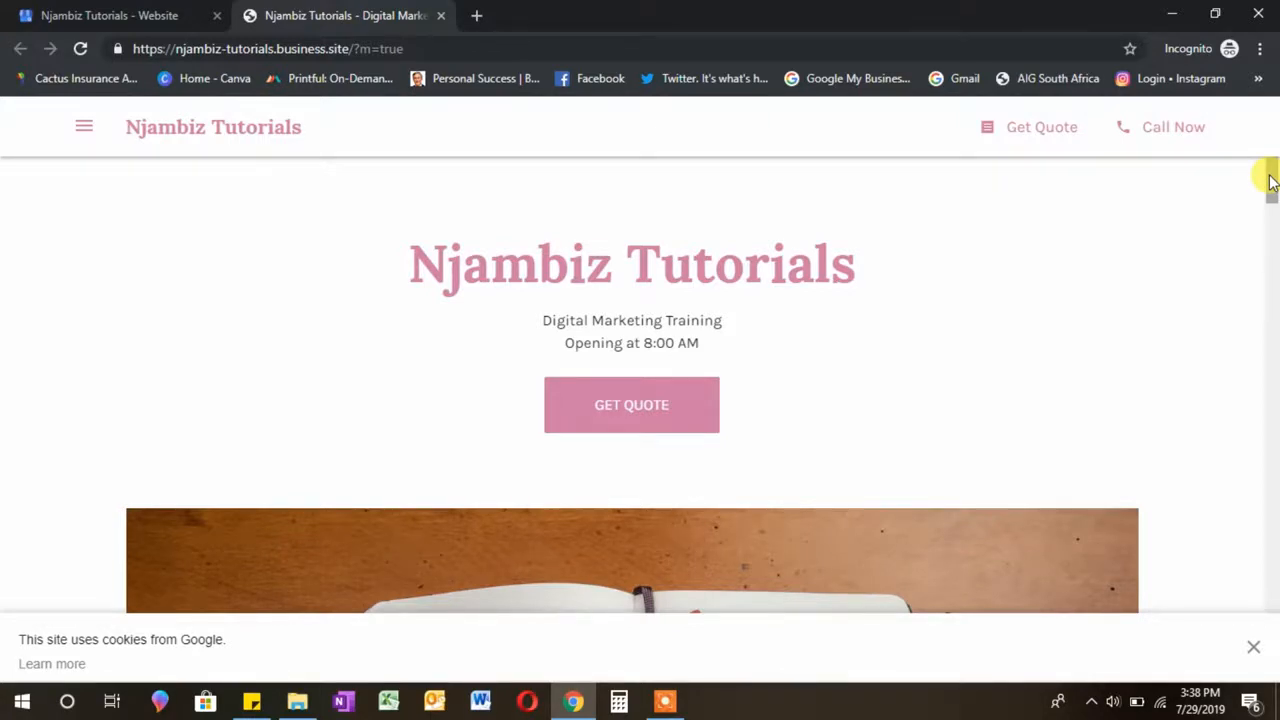
# Step: Open the live site's Get quote form and place the cursor in the Name field
pyautogui.click(1037, 129)
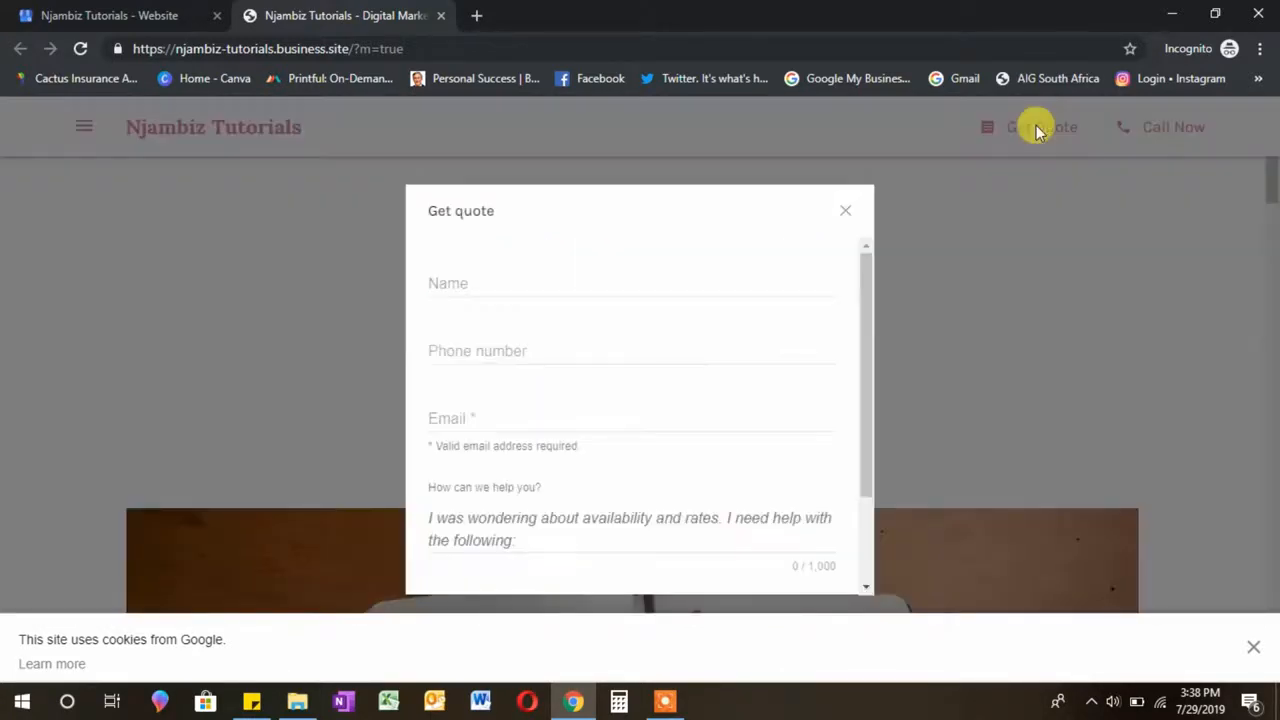
pyautogui.click(605, 289)
# Step: Submit a test quote with a sample name, e-mail and the message 'What are your rates'
pyautogui.write('L')
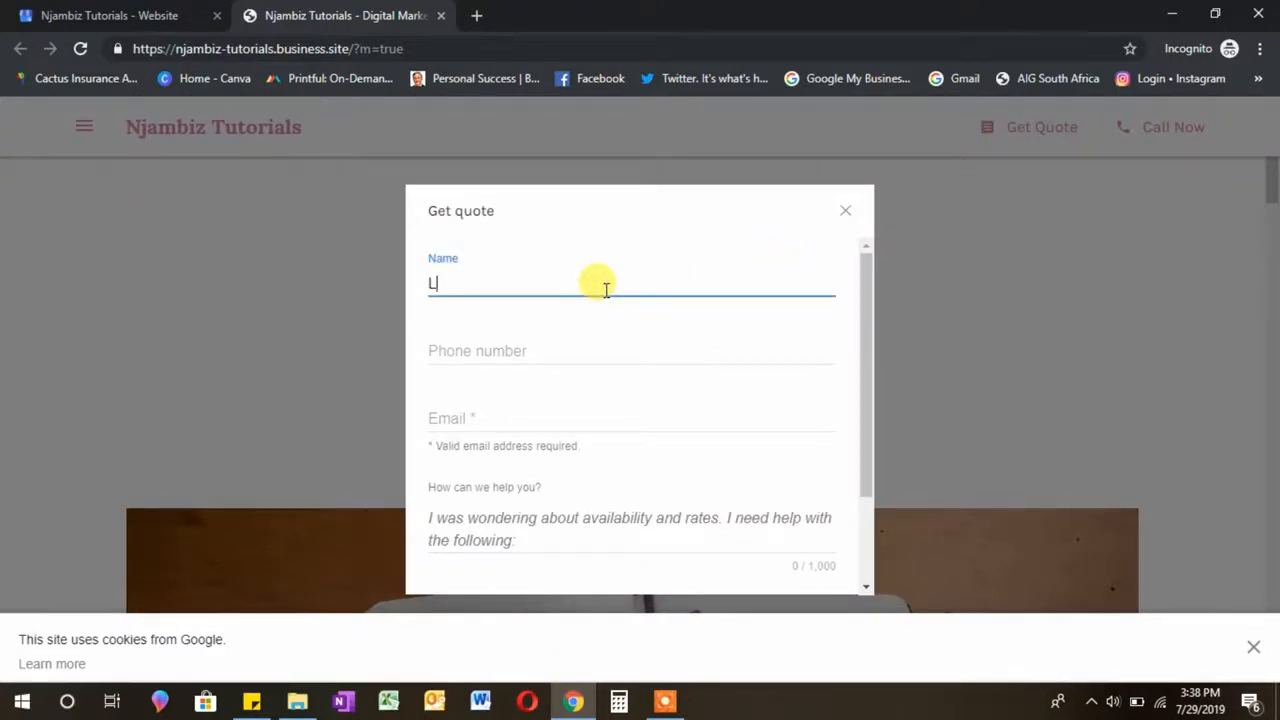
pyautogui.write('iz')
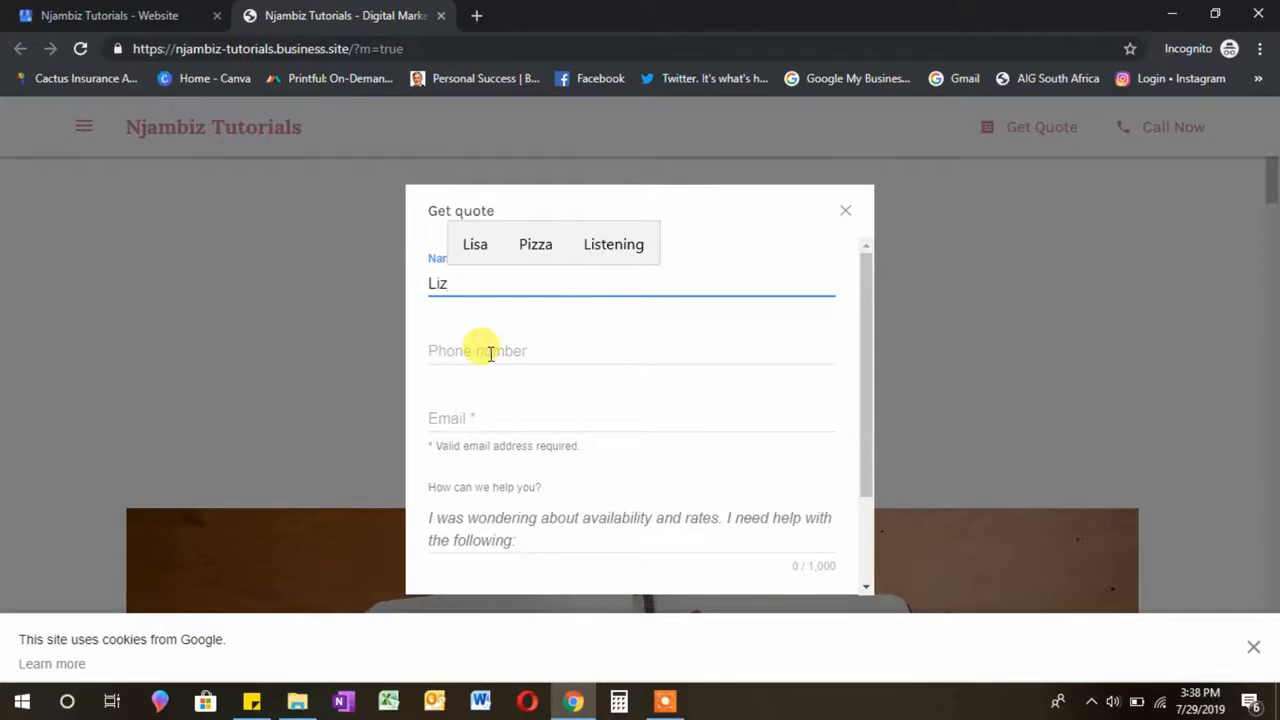
pyautogui.click(490, 351)
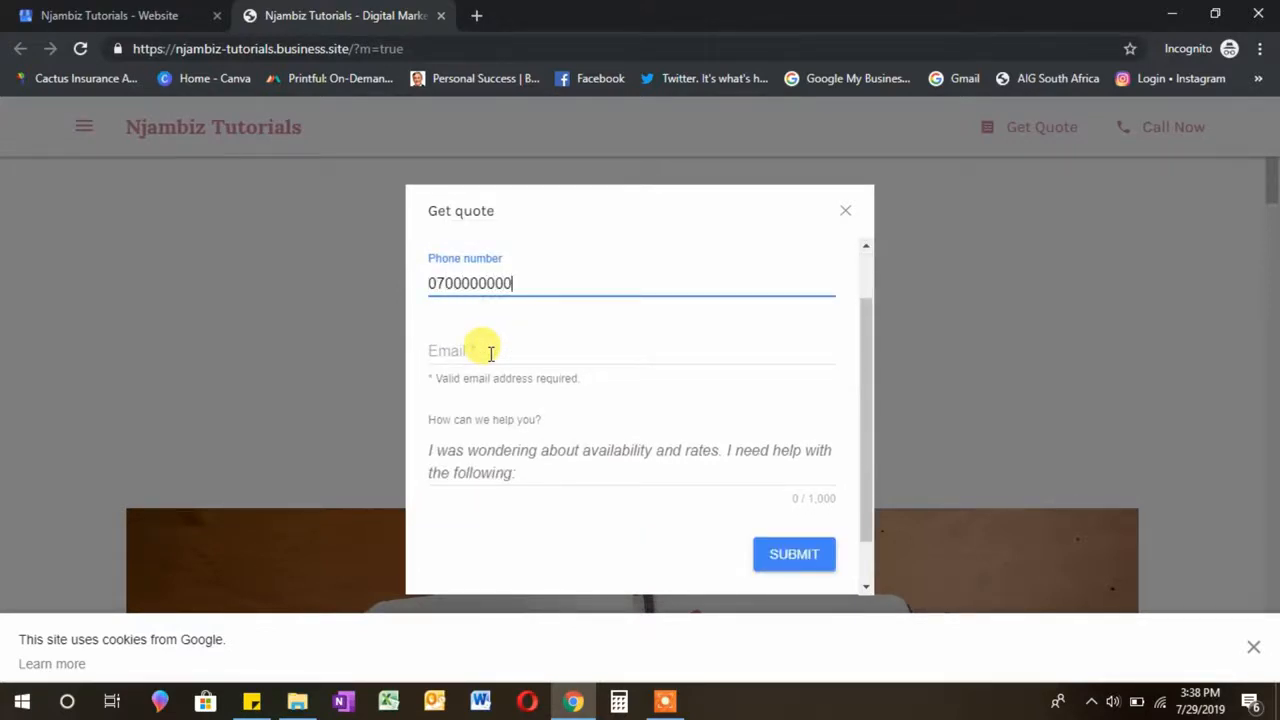
pyautogui.click(490, 351)
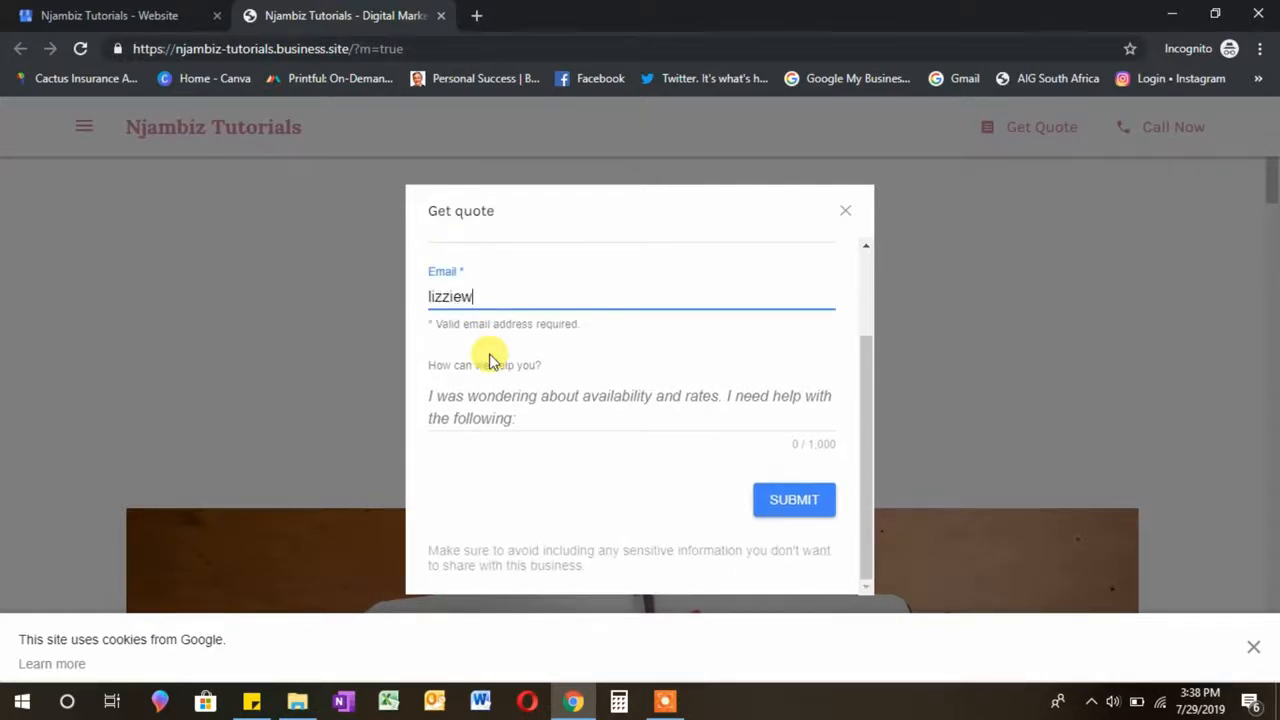
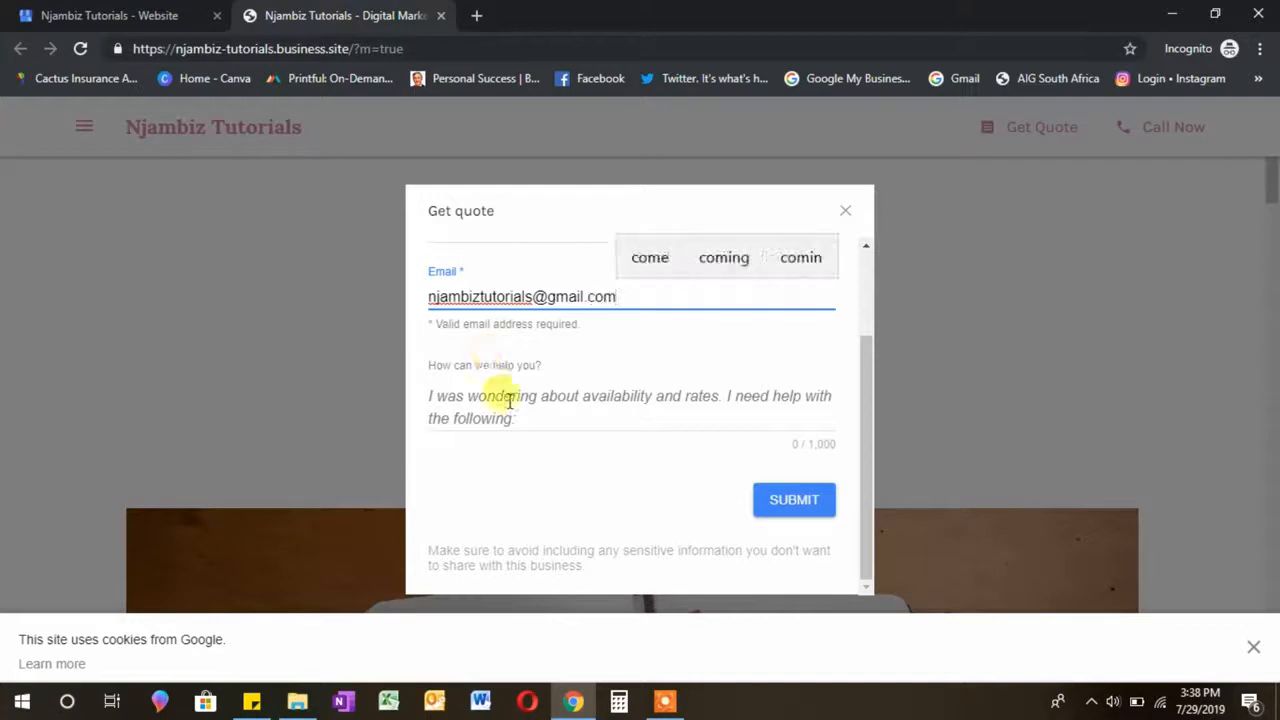
pyautogui.click(517, 413)
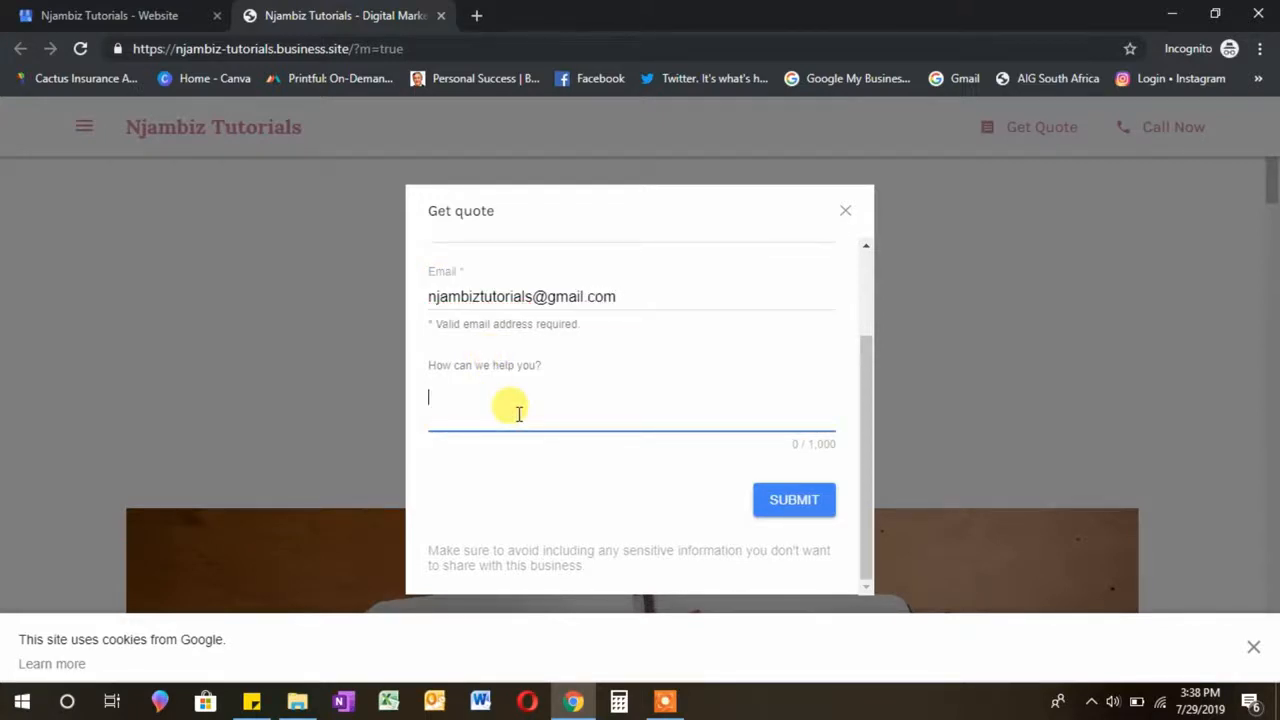
pyautogui.write('What are your rates?')
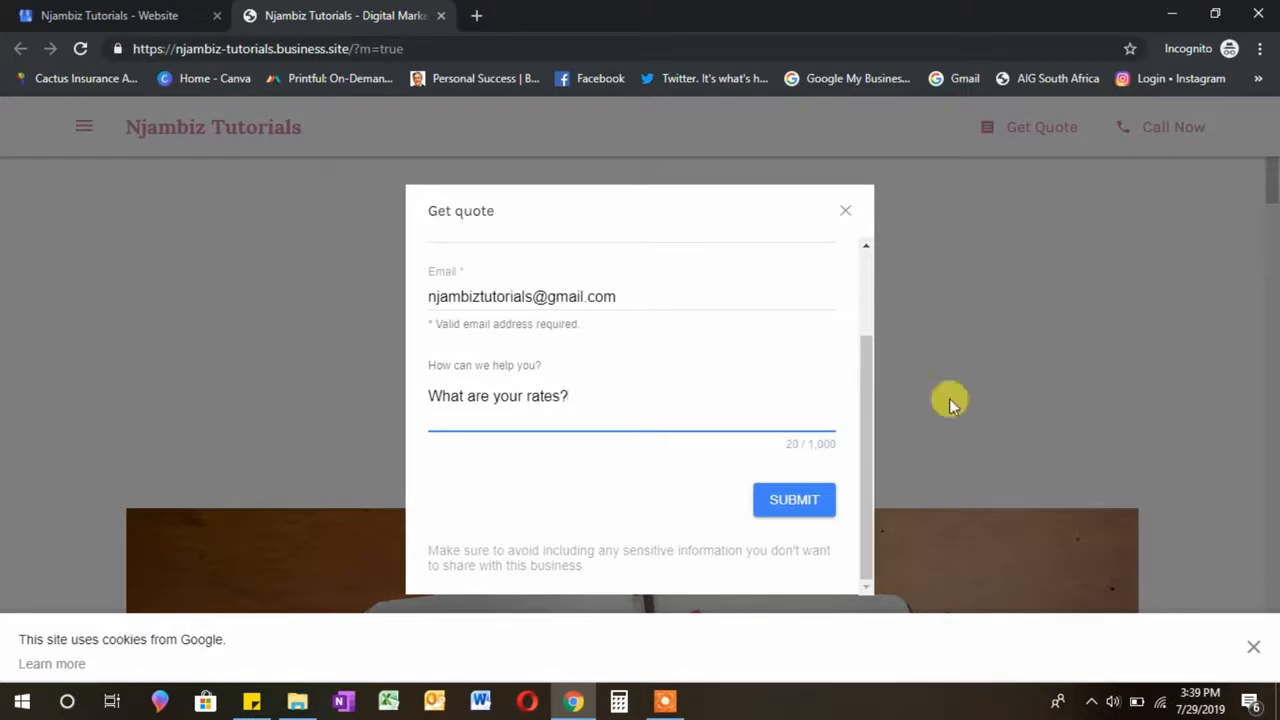
pyautogui.moveTo(863, 386); pyautogui.dragTo(856, 480)
pyautogui.click(803, 512)
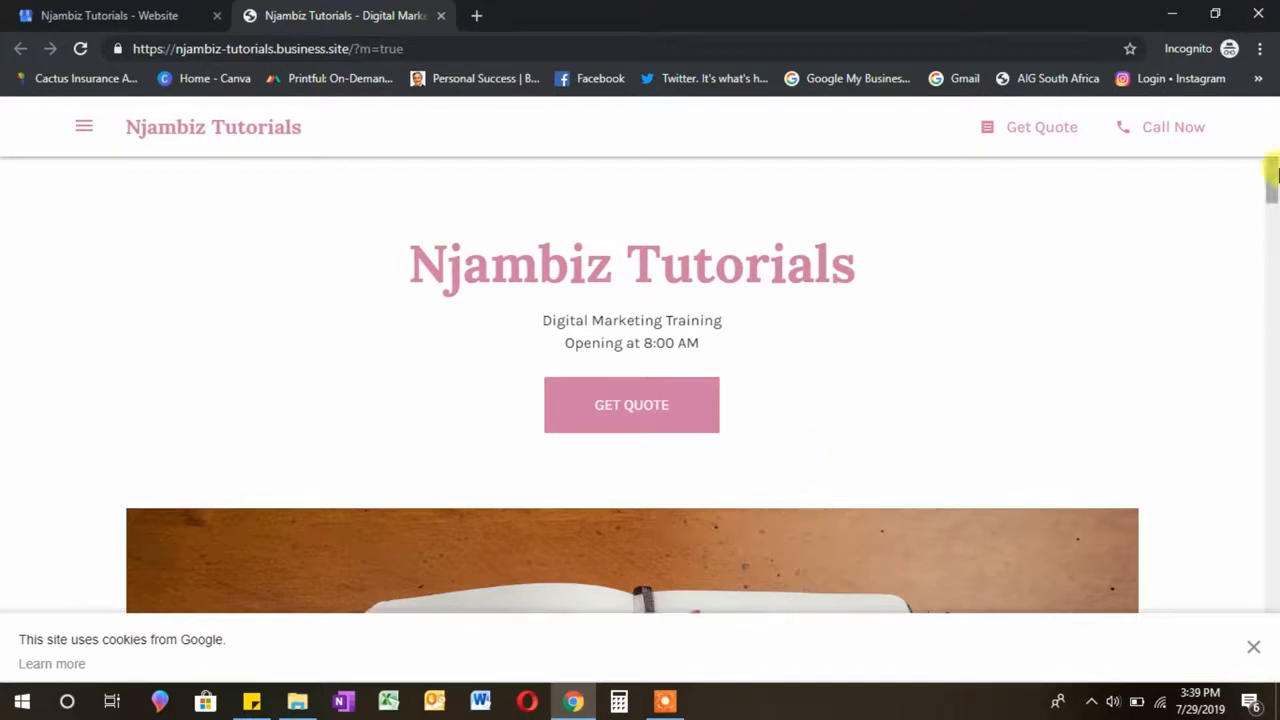
# Step: Try the live site's call link, then cancel the Open Avast Secure Browser prompt
pyautogui.moveTo(1272, 195); pyautogui.dragTo(1272, 200)
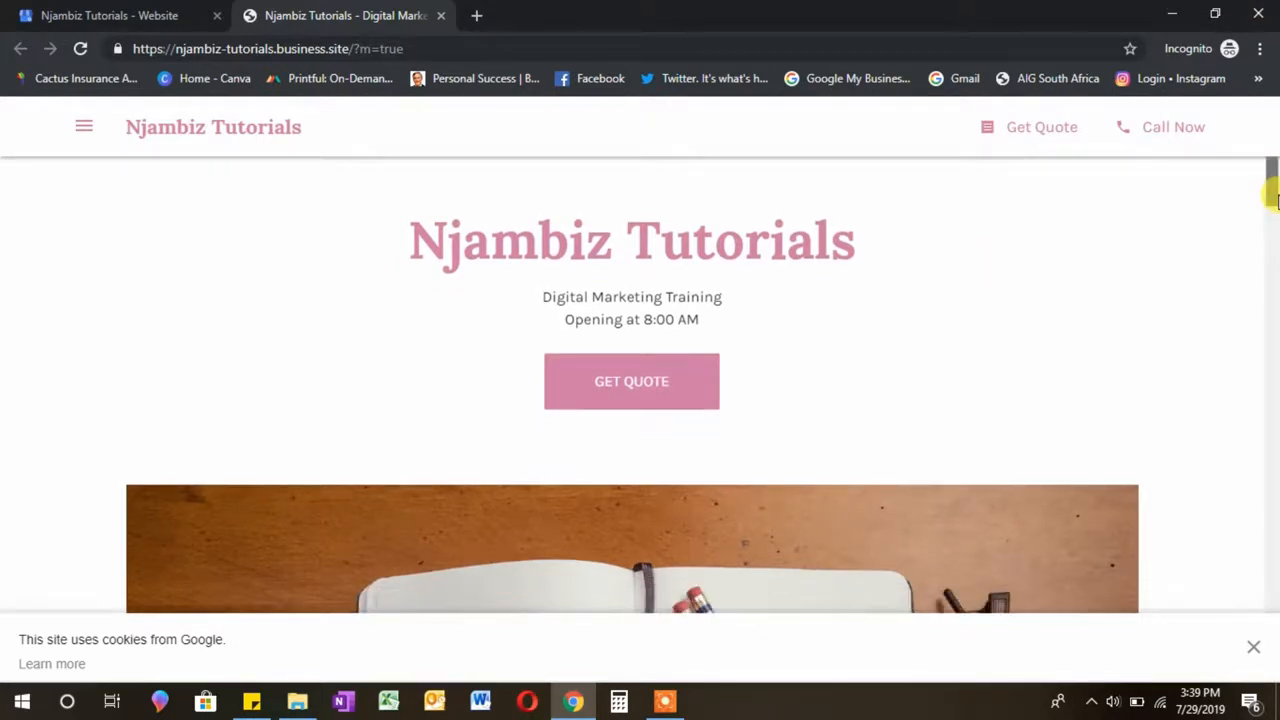
pyautogui.click(1195, 133)
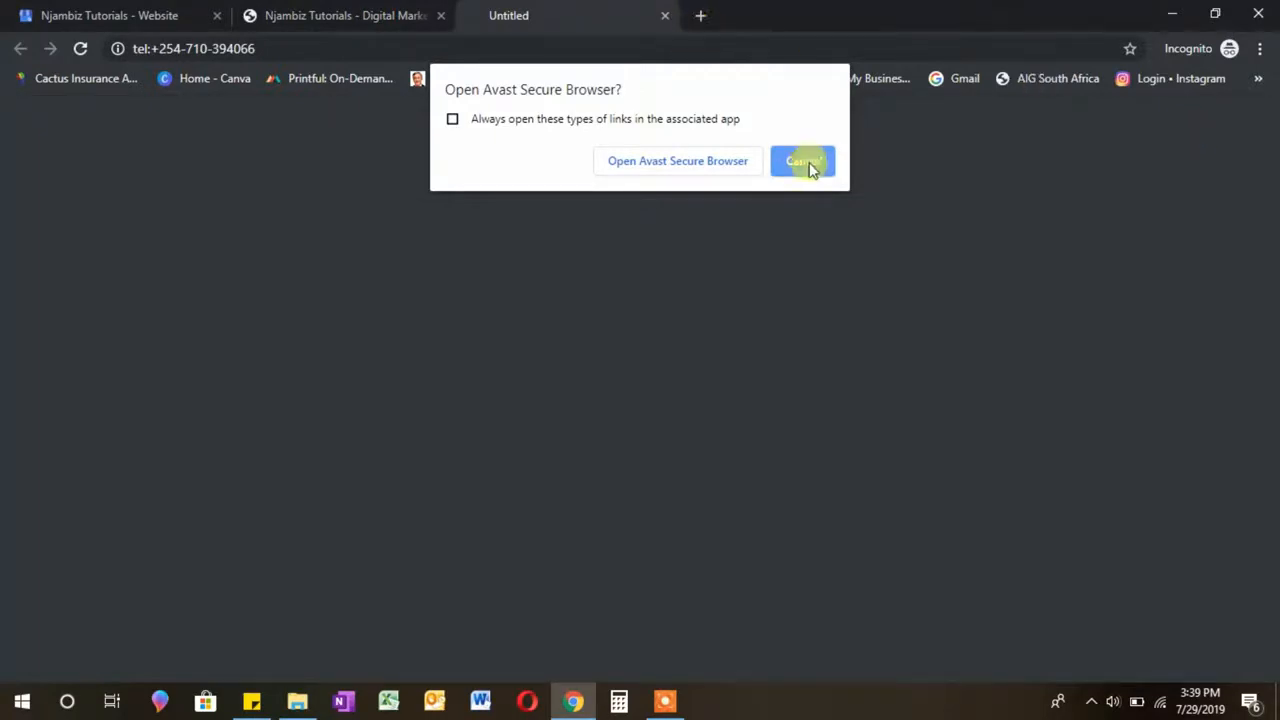
pyautogui.click(667, 17)
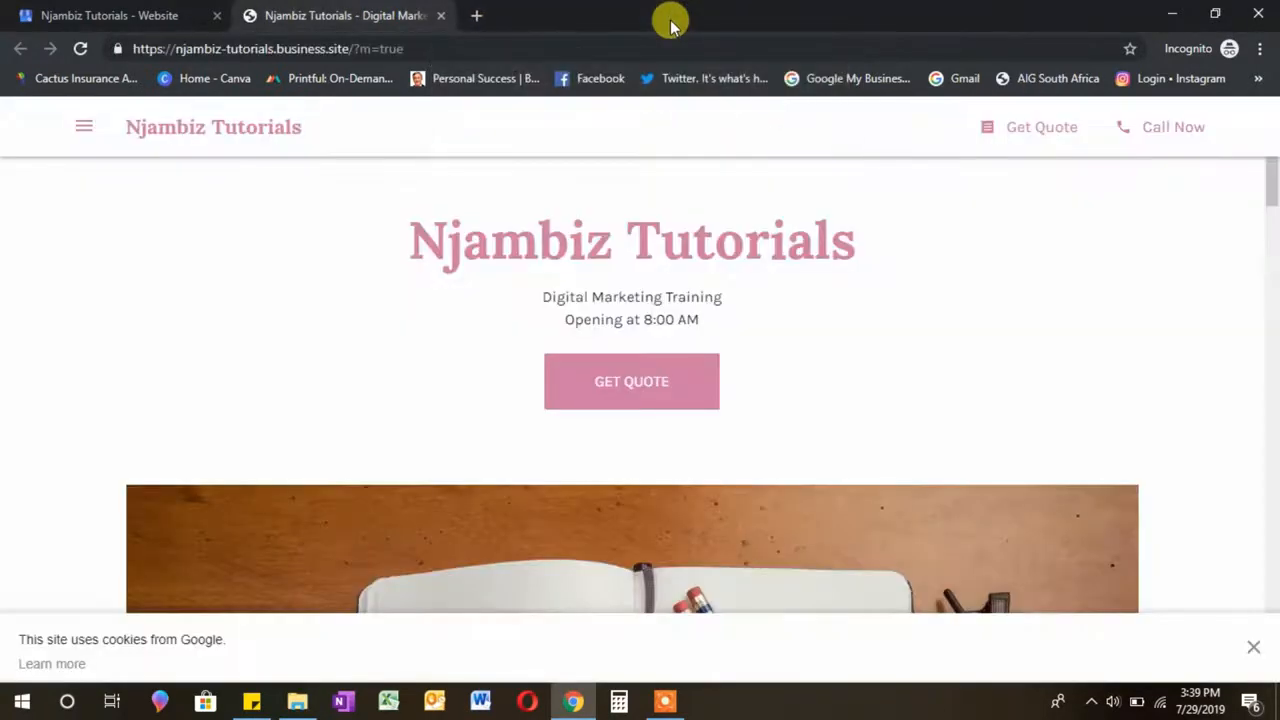
# Step: Scroll down the live Njambiz Tutorials homepage and close the Google cookie notice
pyautogui.moveTo(1273, 200); pyautogui.dragTo(1273, 305)
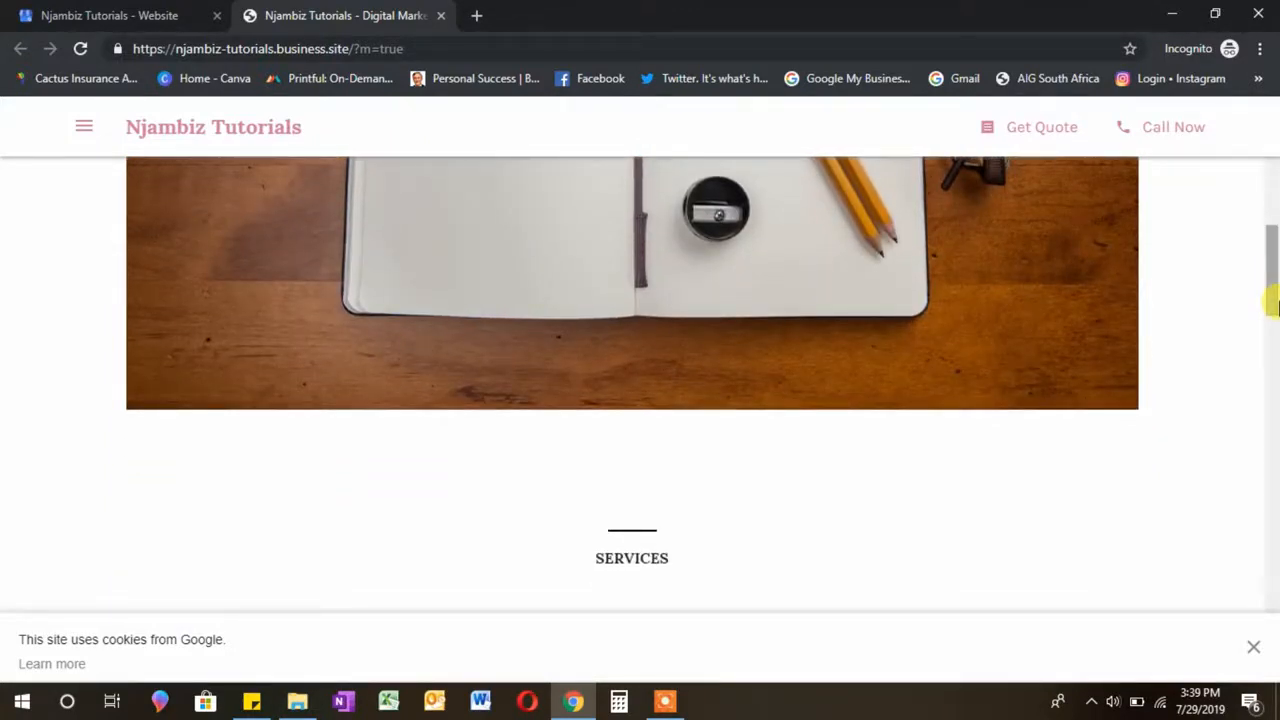
pyautogui.moveTo(1273, 300); pyautogui.dragTo(1273, 216)
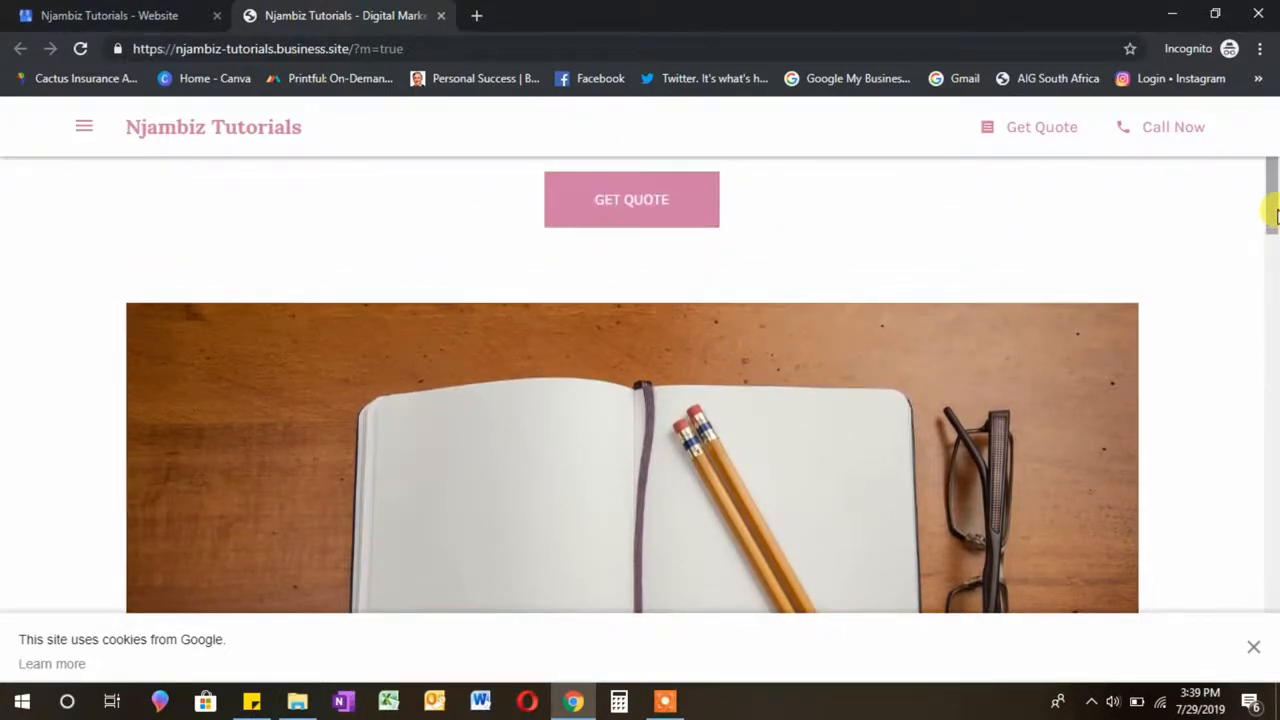
pyautogui.moveTo(1274, 215); pyautogui.dragTo(1276, 367)
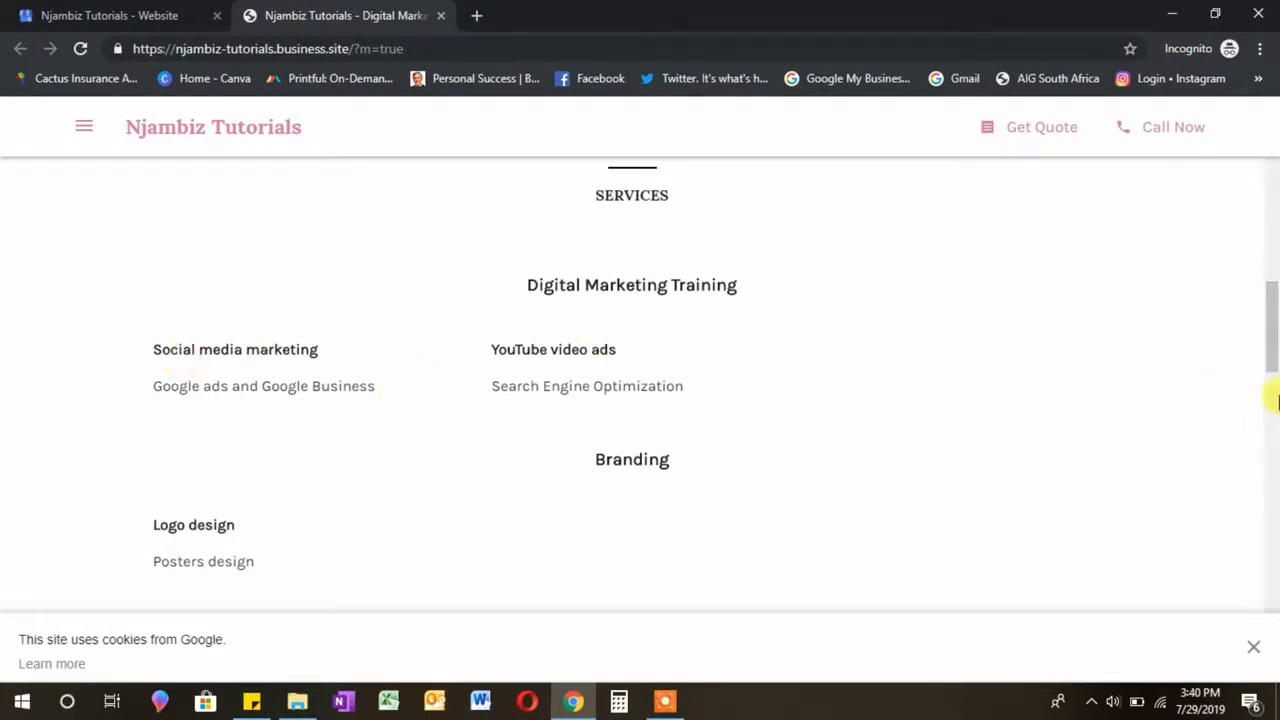
pyautogui.moveTo(1272, 337); pyautogui.dragTo(1276, 365)
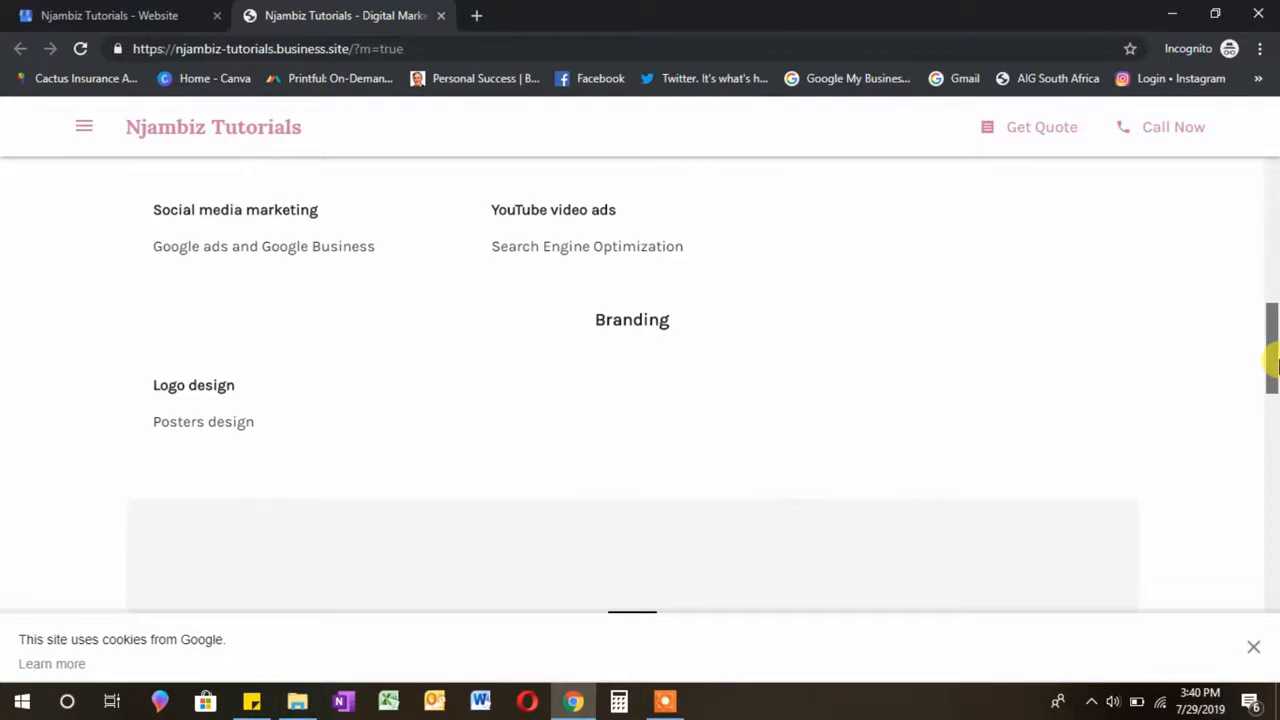
pyautogui.moveTo(1275, 365); pyautogui.dragTo(1275, 645)
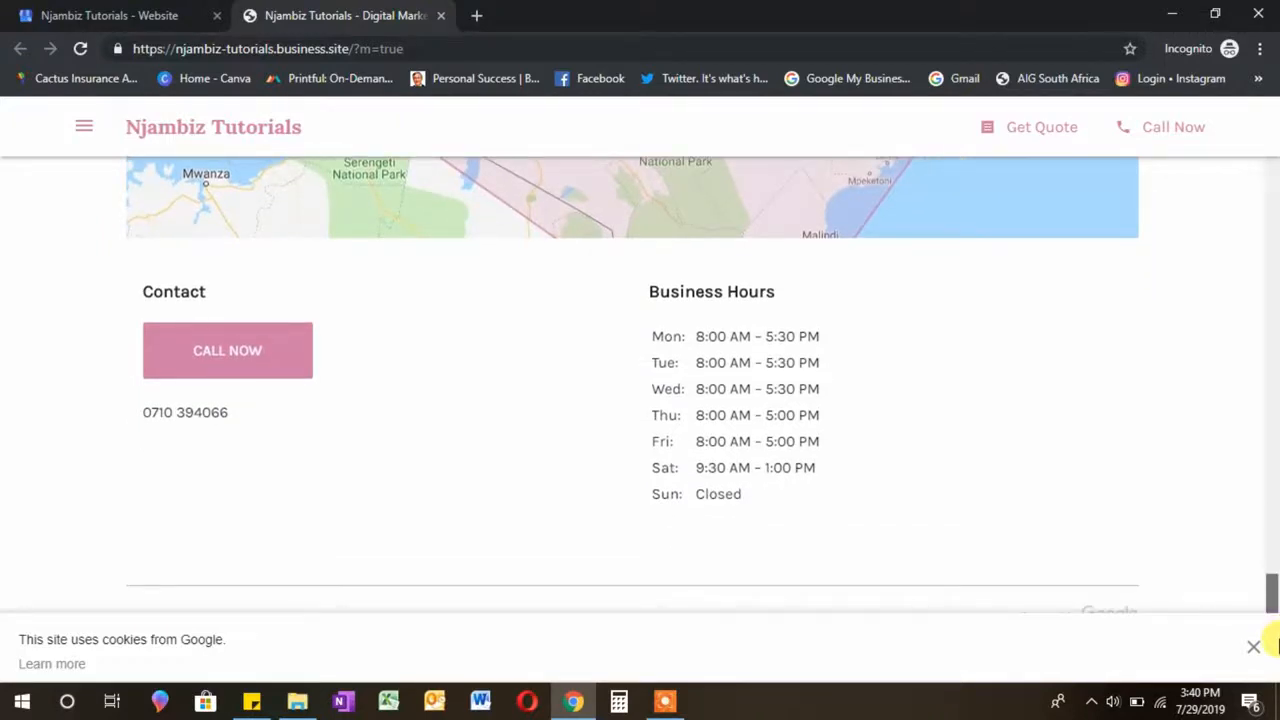
pyautogui.click(1254, 646)
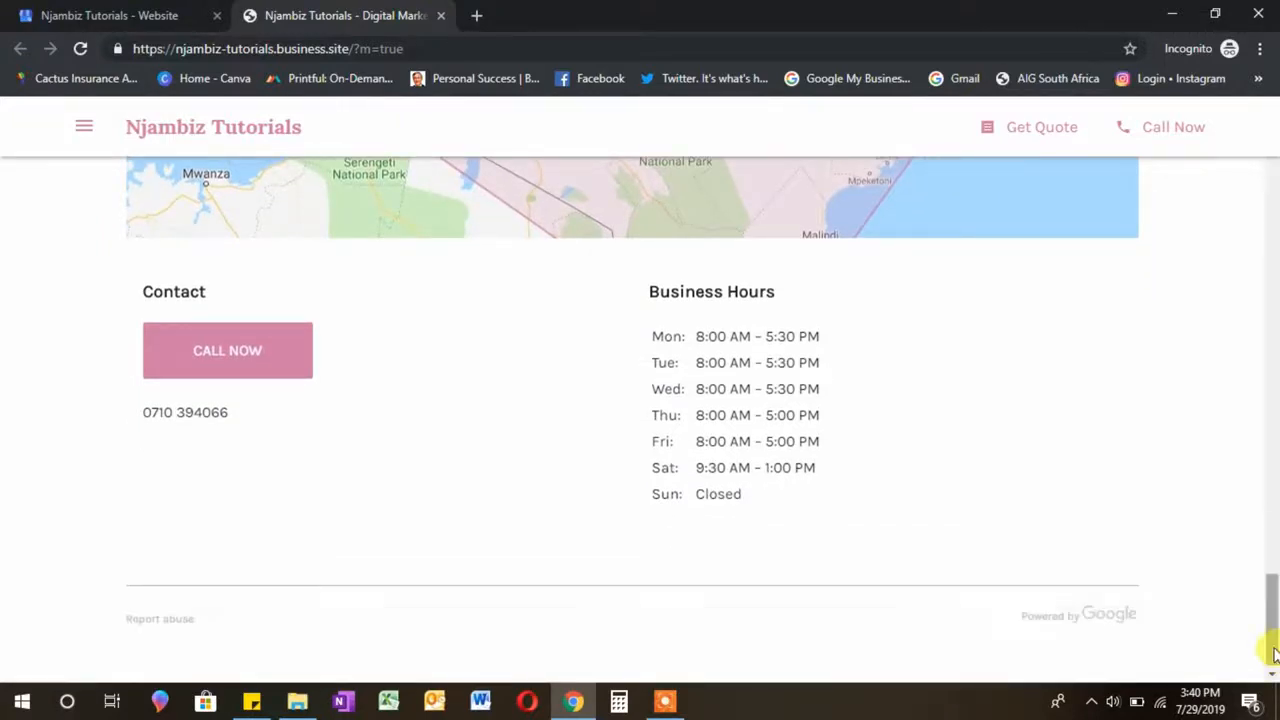
pyautogui.moveTo(1272, 630); pyautogui.dragTo(1272, 214)
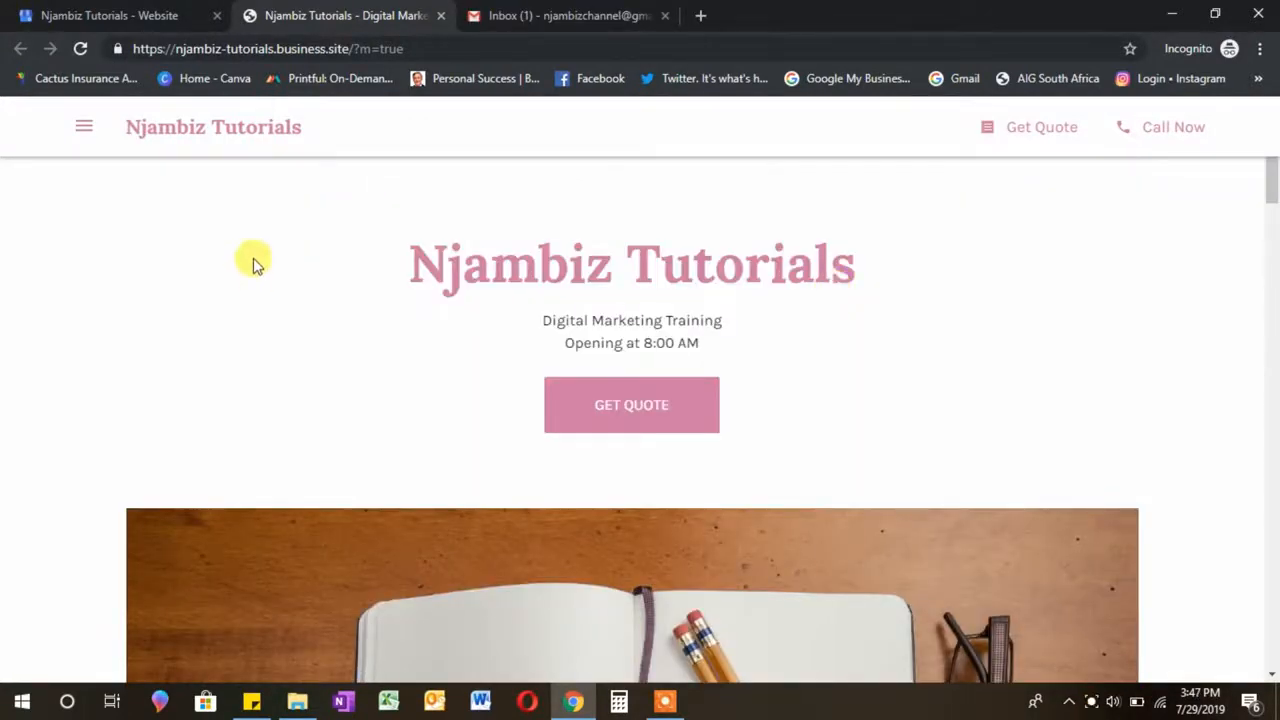
# Step: Use the site menu to jump to Services, About us, Contact, Services again, then back home
pyautogui.click(86, 131)
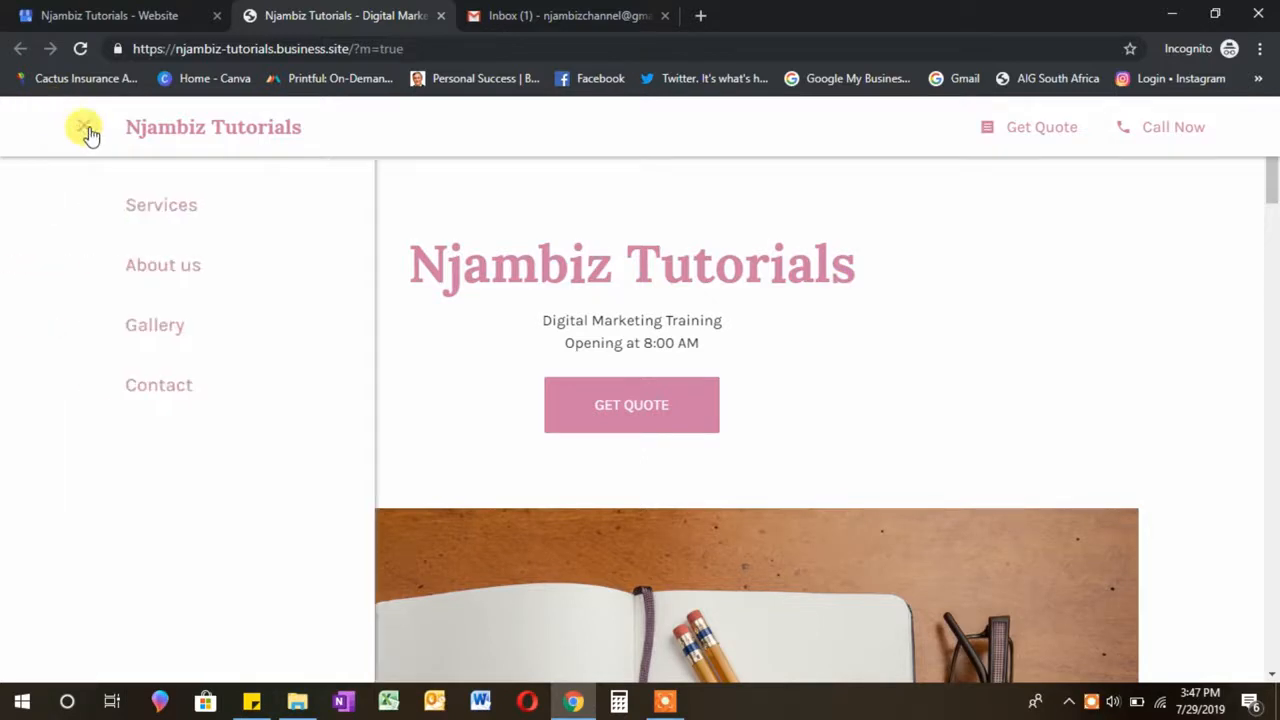
pyautogui.click(184, 212)
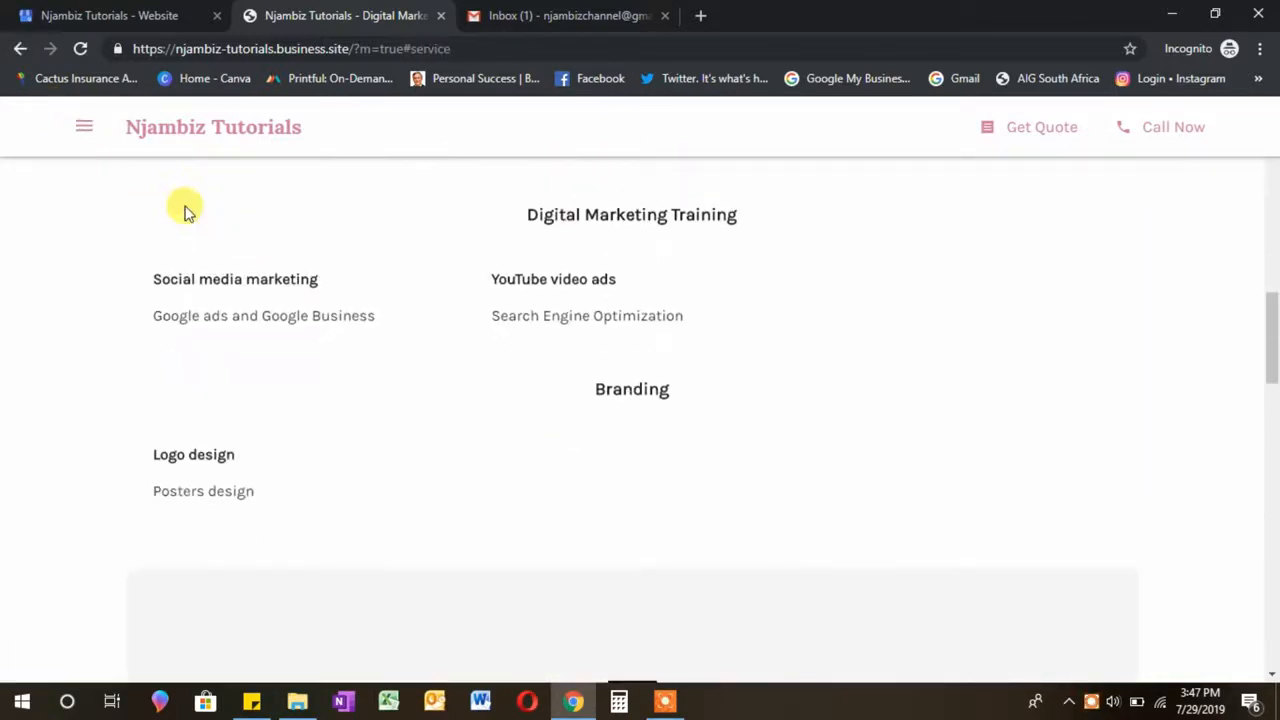
pyautogui.click(86, 131)
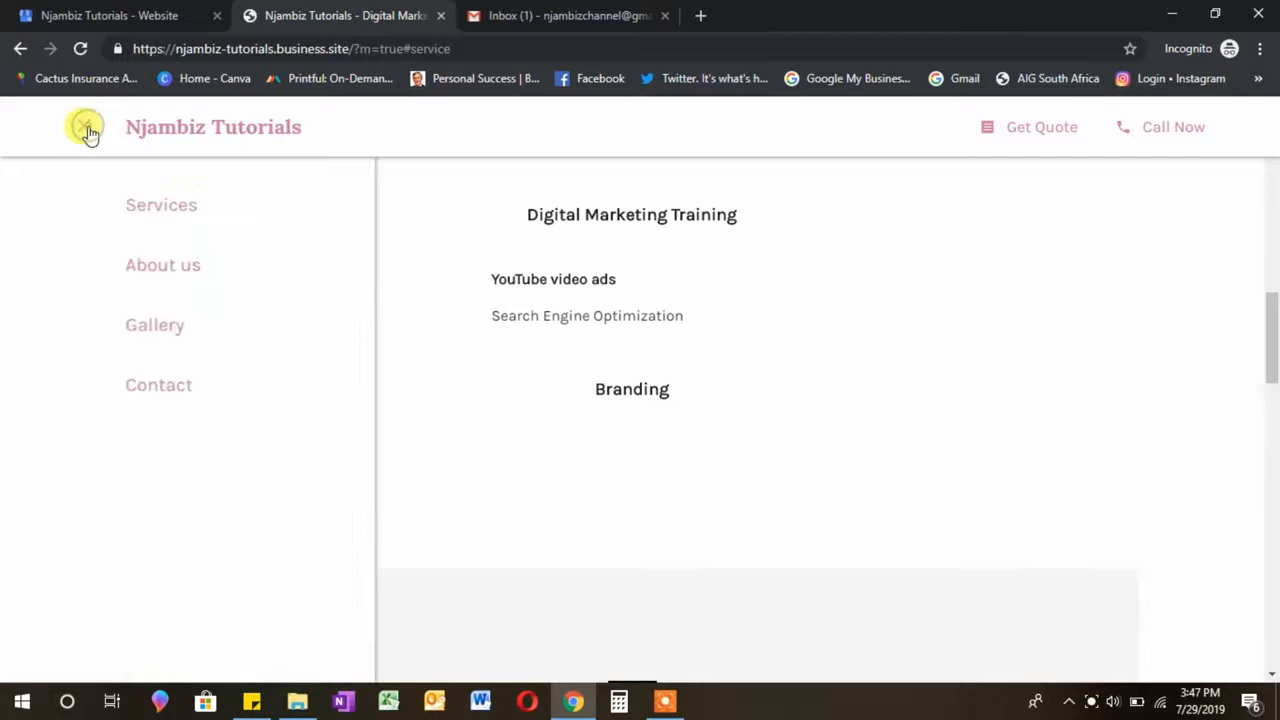
pyautogui.click(136, 270)
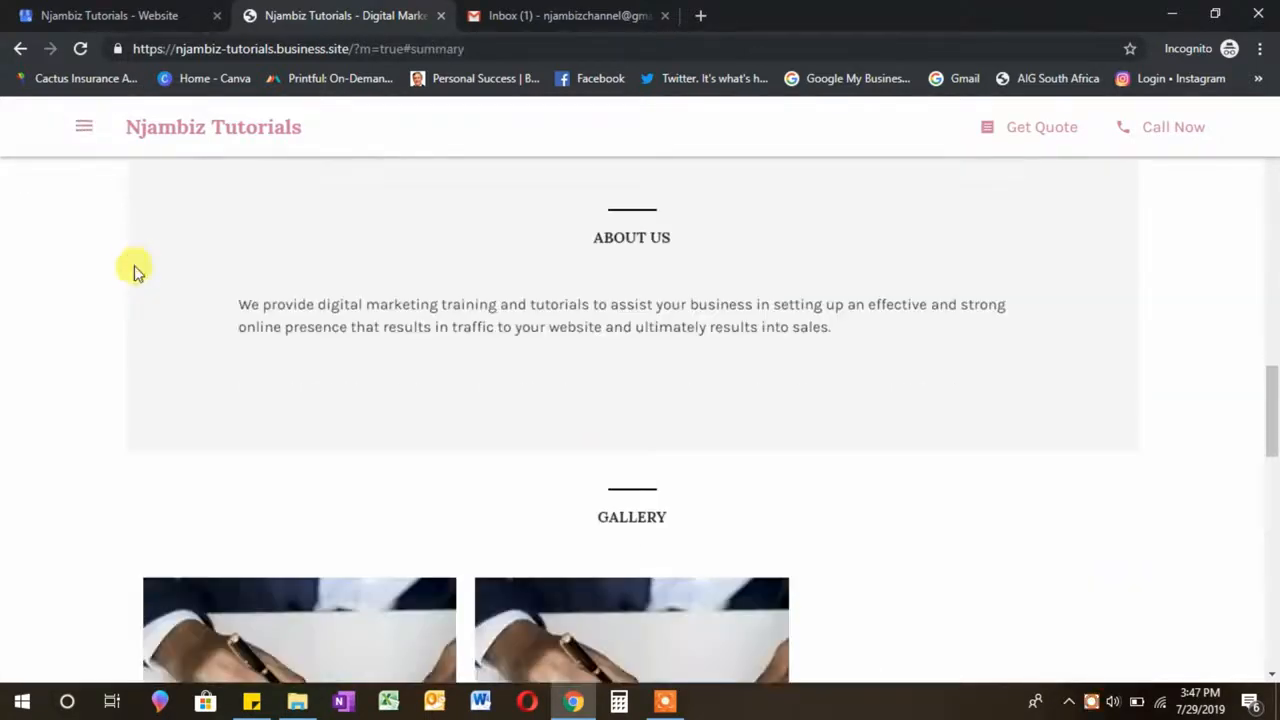
pyautogui.click(76, 128)
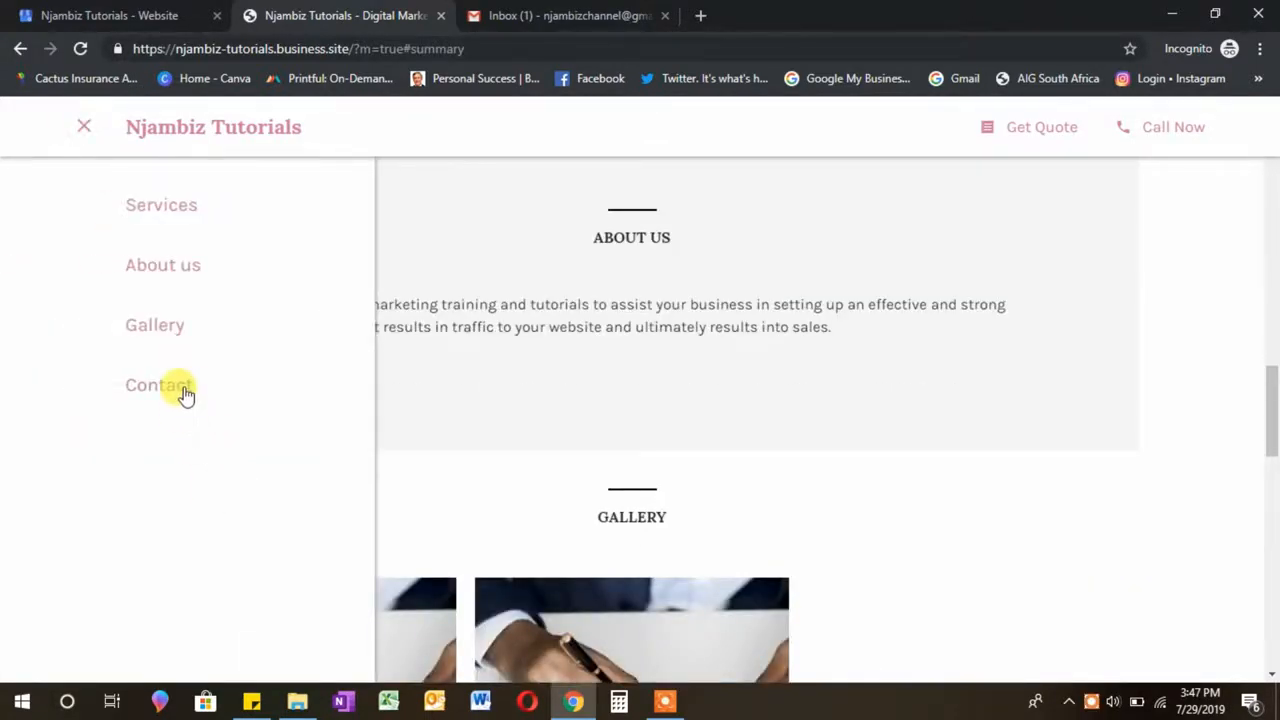
pyautogui.click(182, 392)
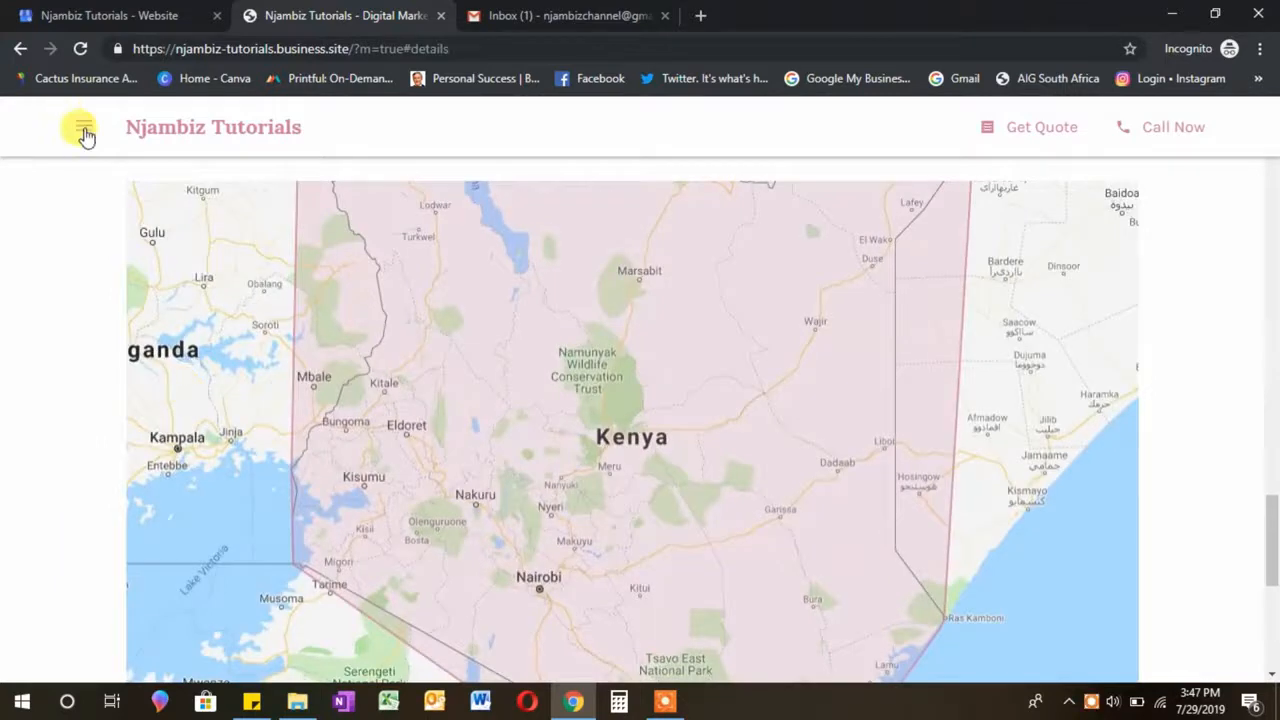
pyautogui.click(85, 132)
pyautogui.click(170, 210)
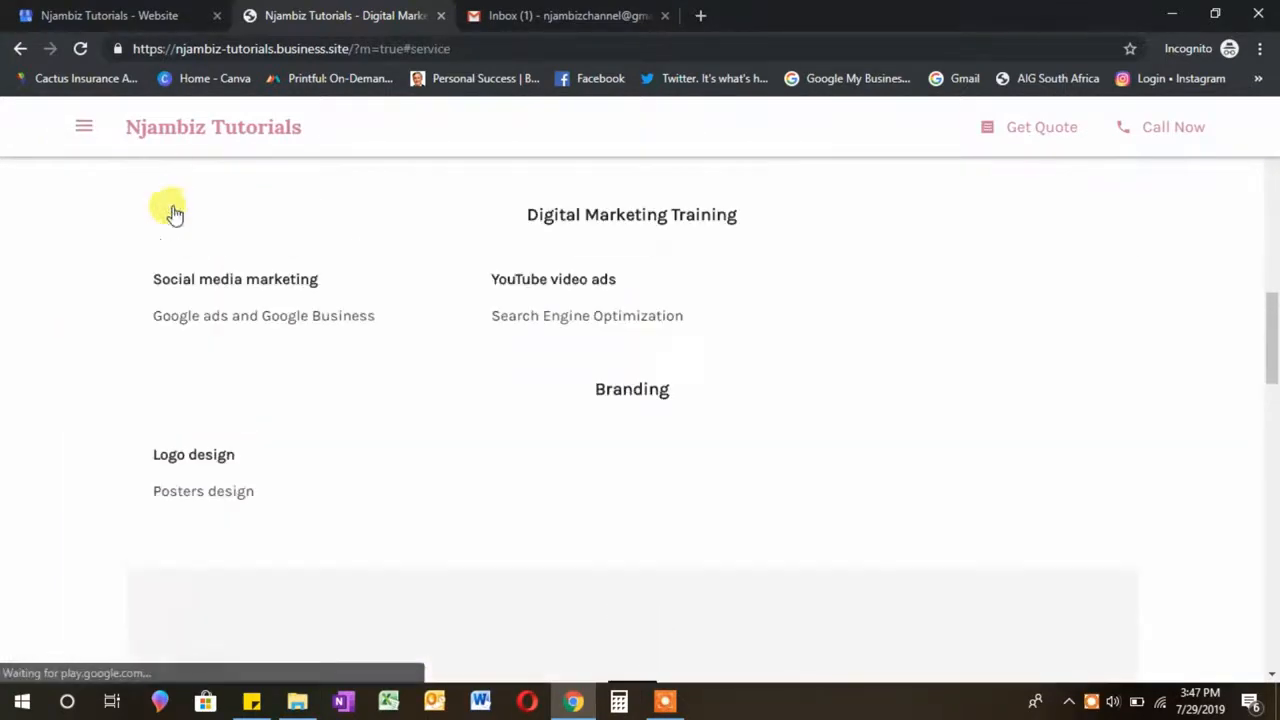
pyautogui.click(88, 132)
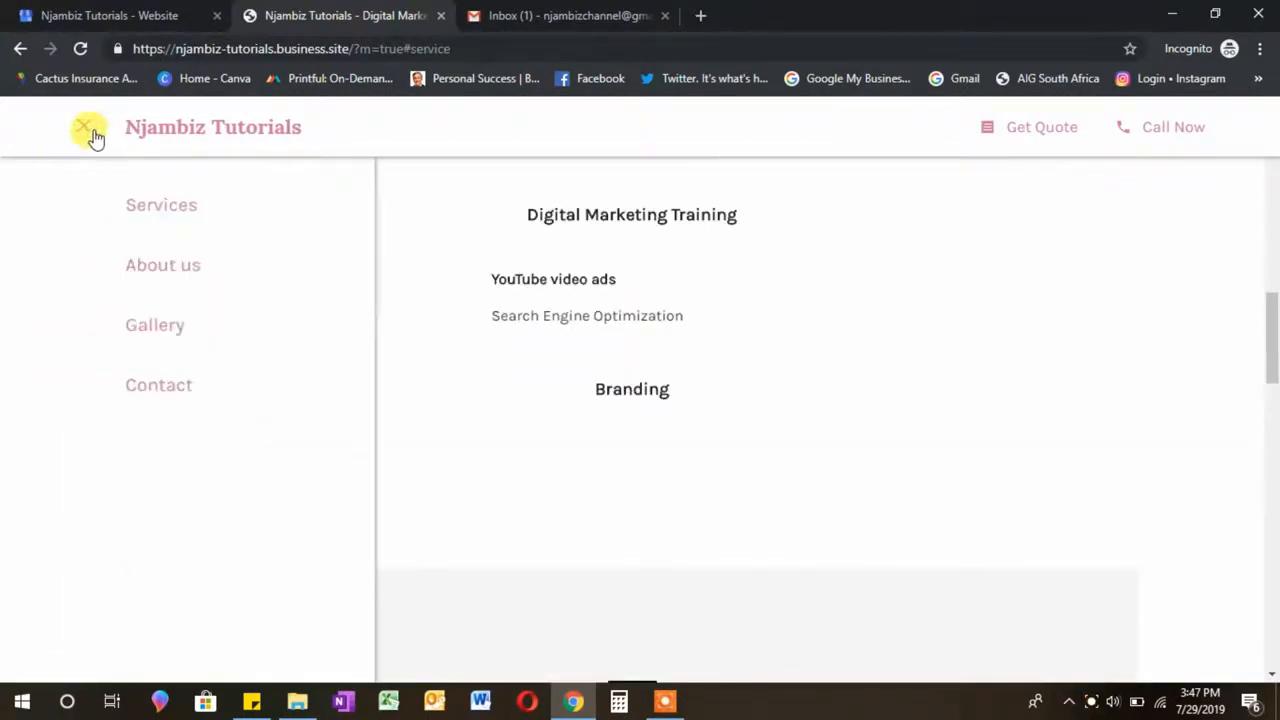
pyautogui.click(190, 137)
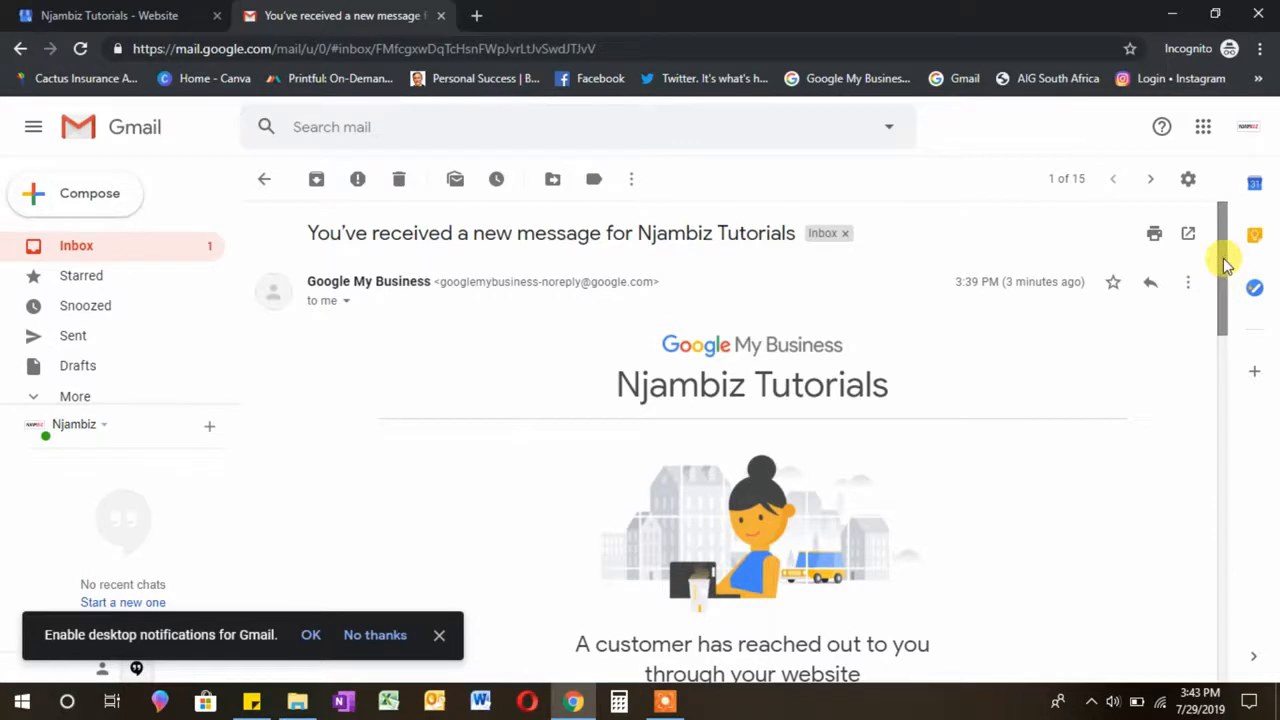
# Step: Read the customer's 'What are your rates?' enquiry email, then start a reply and discard it
pyautogui.moveTo(1223, 267); pyautogui.dragTo(1220, 240)
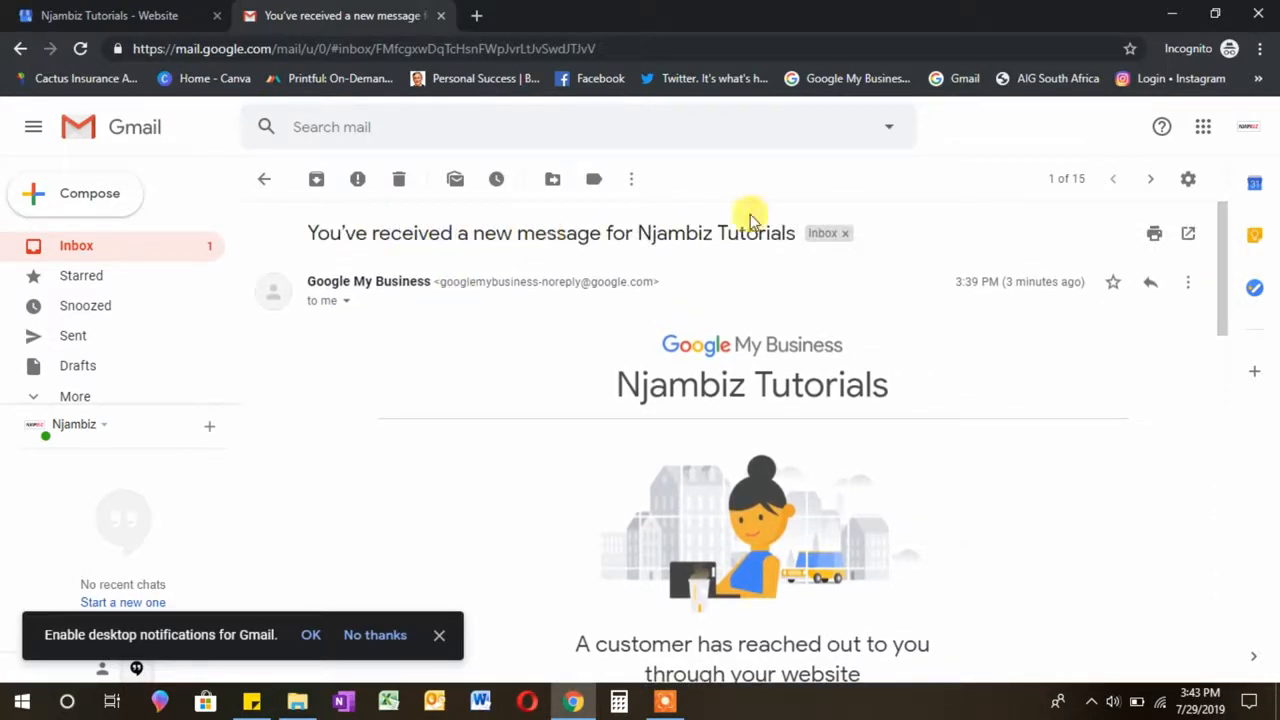
pyautogui.moveTo(1220, 251); pyautogui.dragTo(1223, 334)
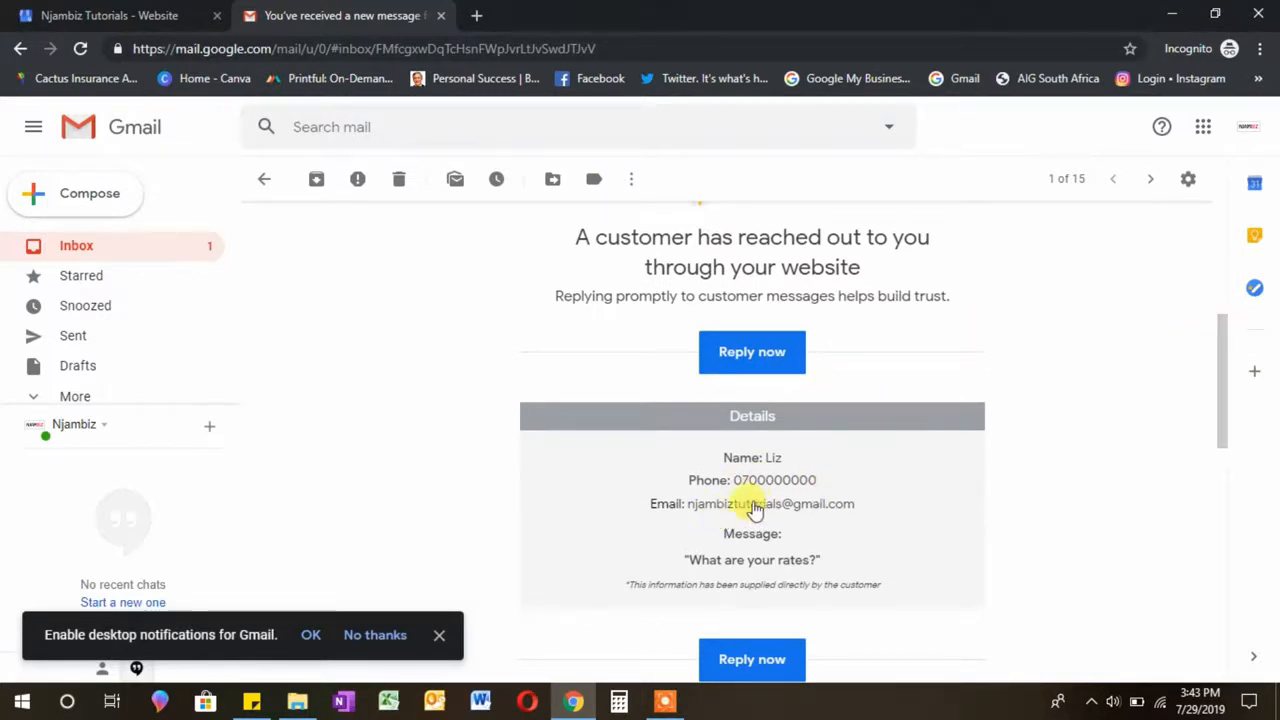
pyautogui.click(773, 348)
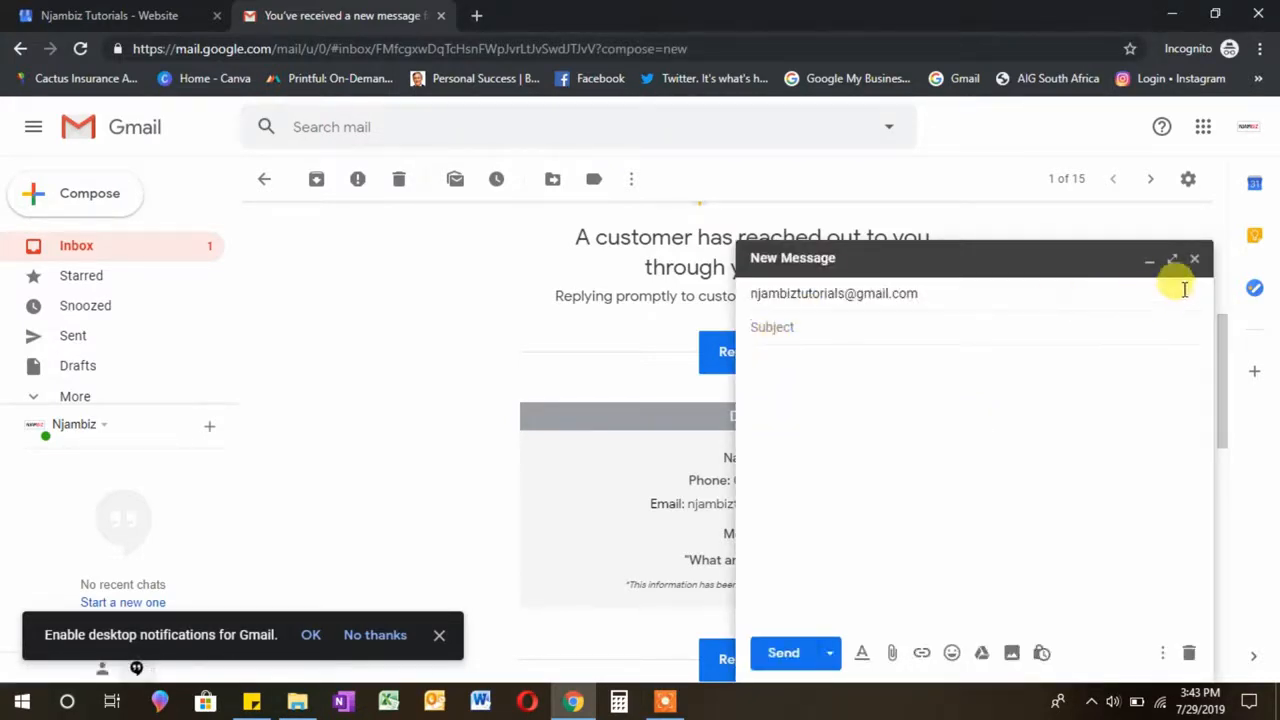
pyautogui.click(1197, 262)
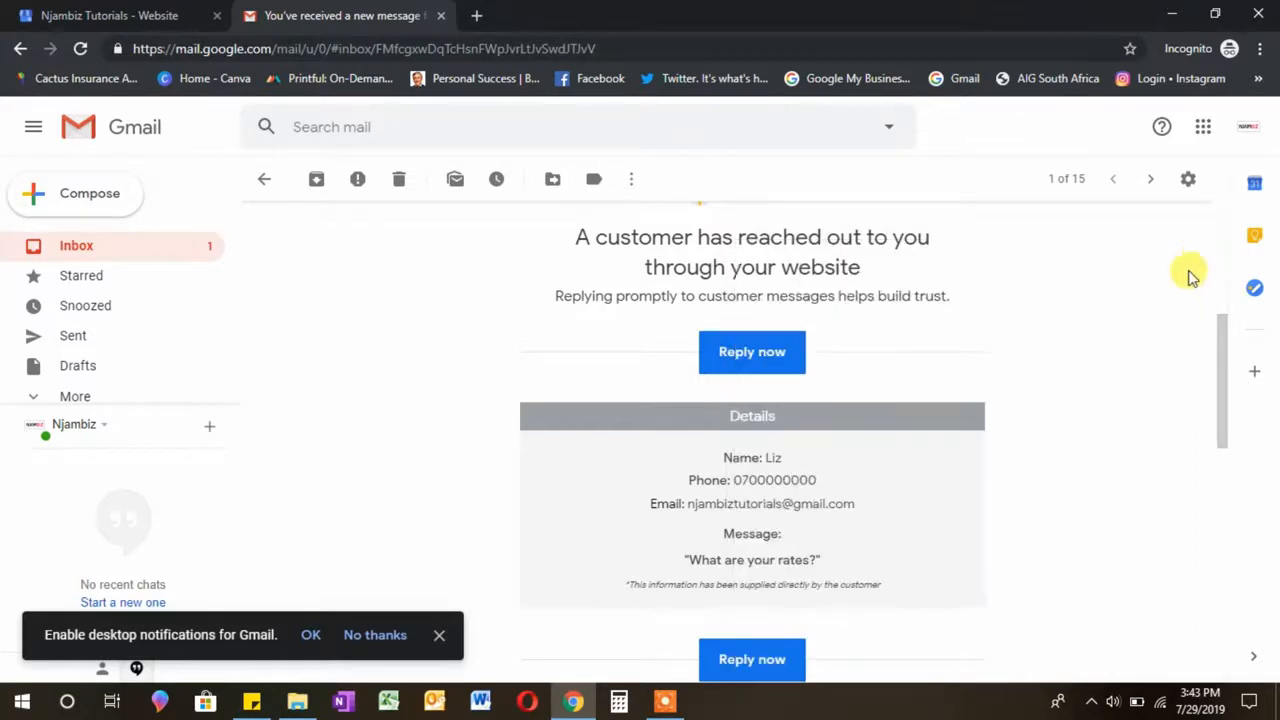
pyautogui.moveTo(1227, 345); pyautogui.dragTo(1240, 243)
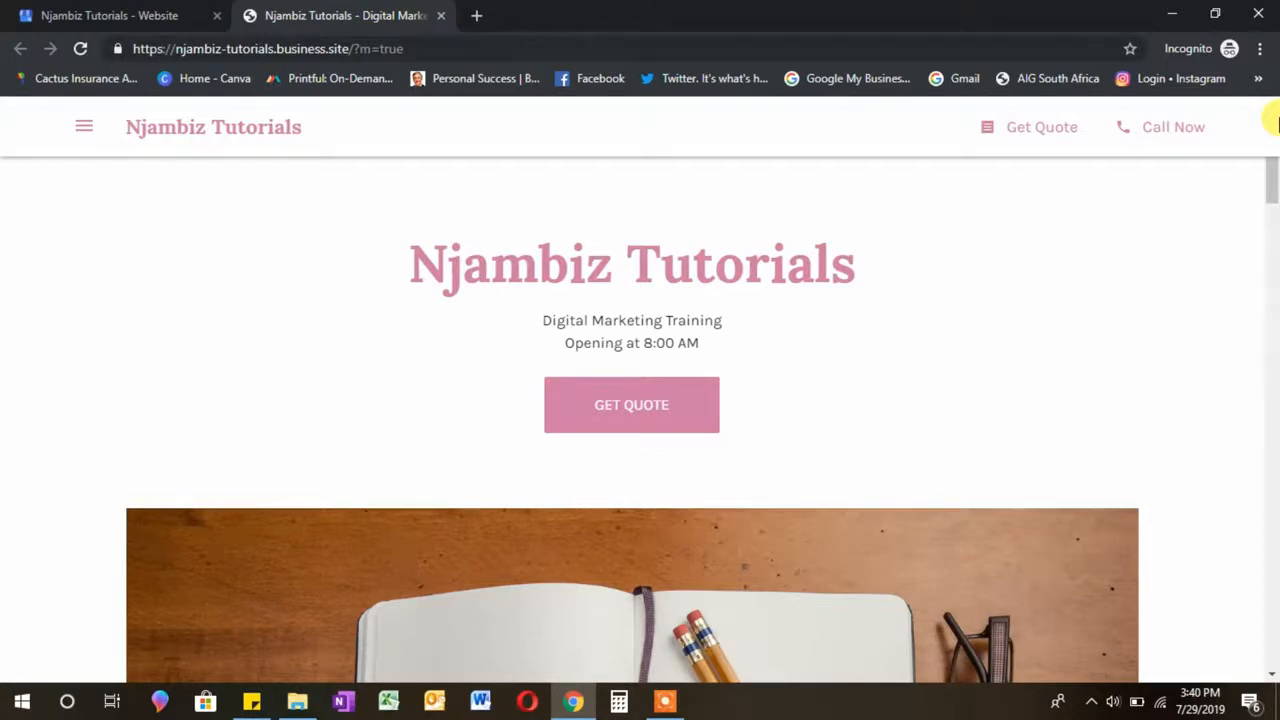
# Step: Scroll the live site, then close the Njambiz Tutorials - Digital Marketing tab
pyautogui.moveTo(1273, 182)
pyautogui.mouseDown()
pyautogui.moveTo(1272, 680)
pyautogui.moveTo(1272, 185)
pyautogui.mouseUp()
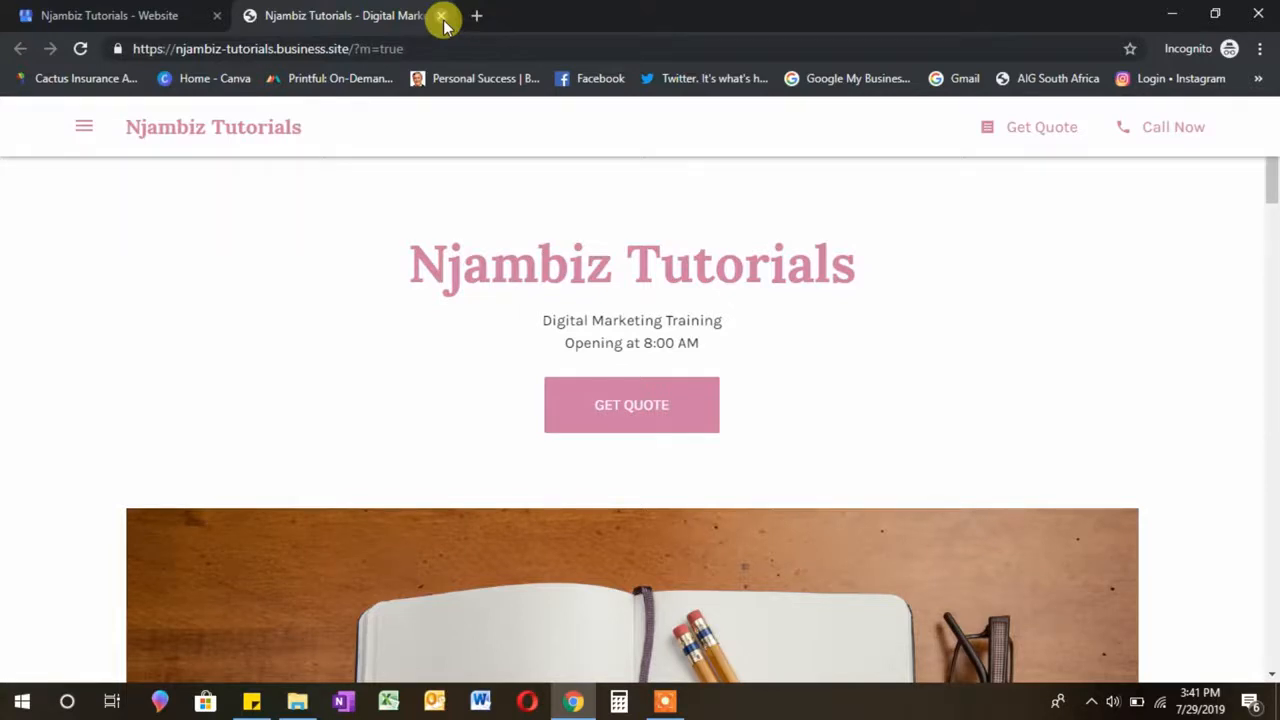
pyautogui.moveTo(1272, 189); pyautogui.dragTo(1274, 478)
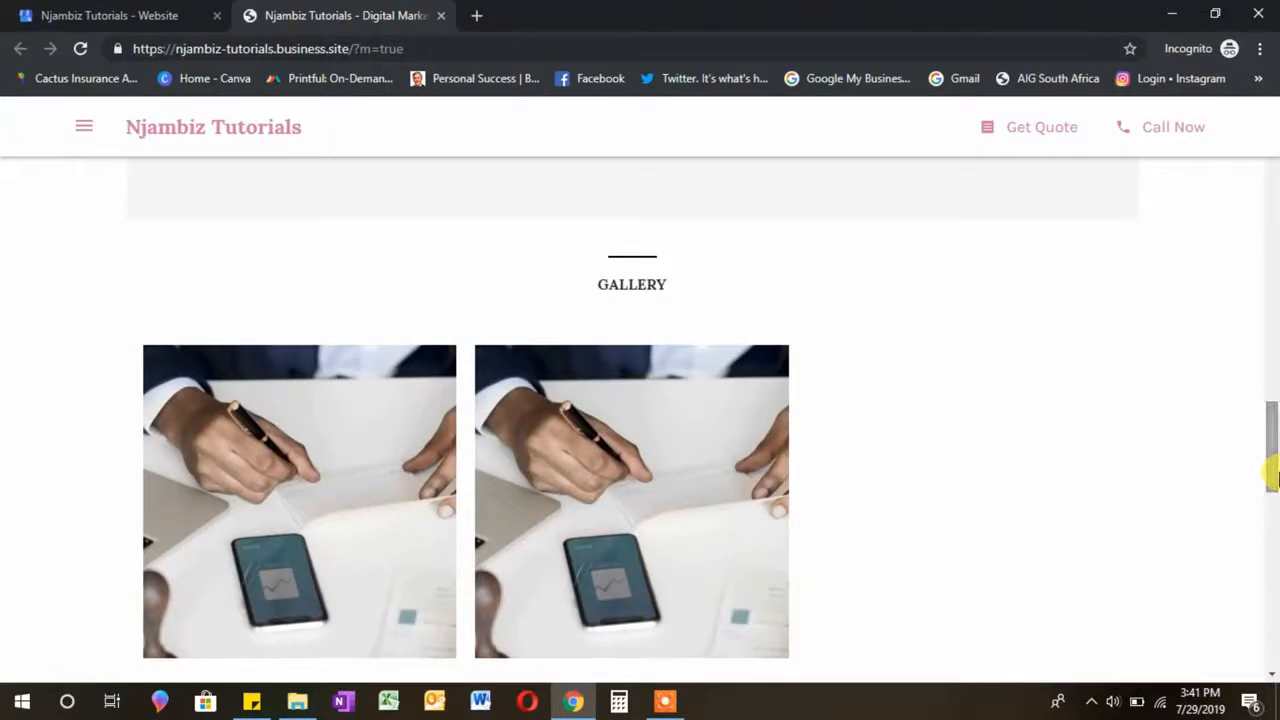
pyautogui.click(441, 16)
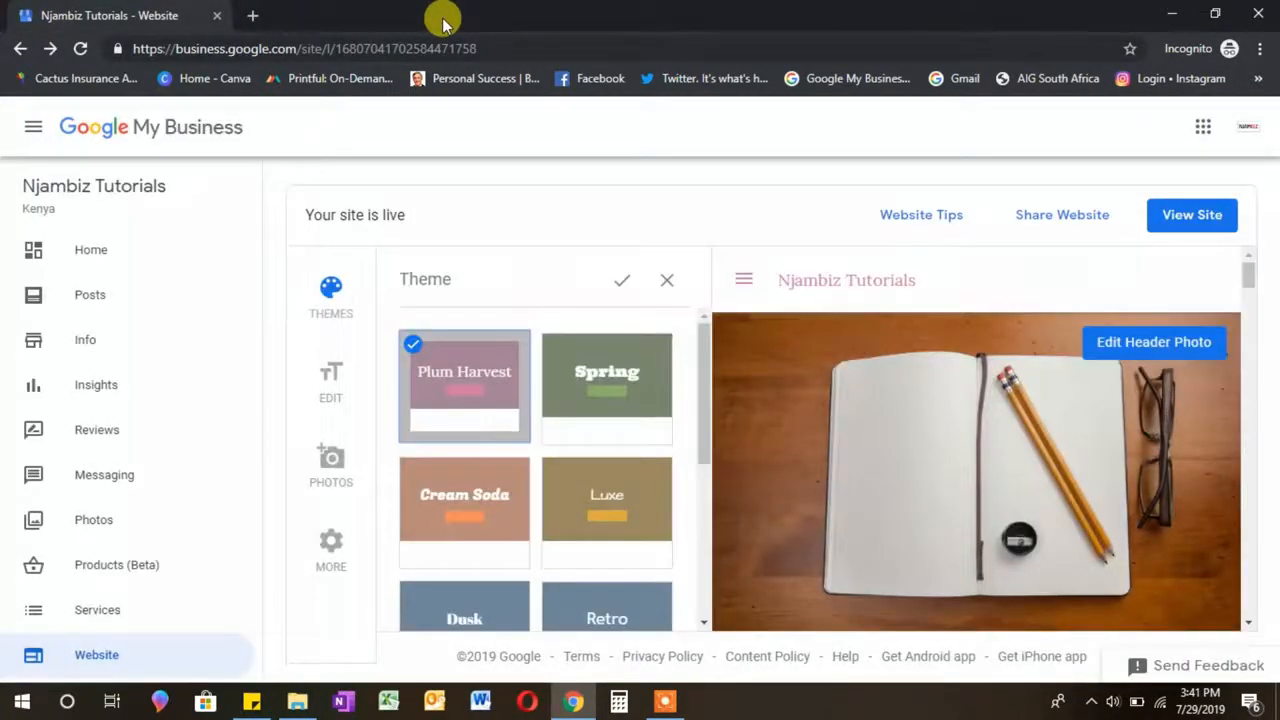